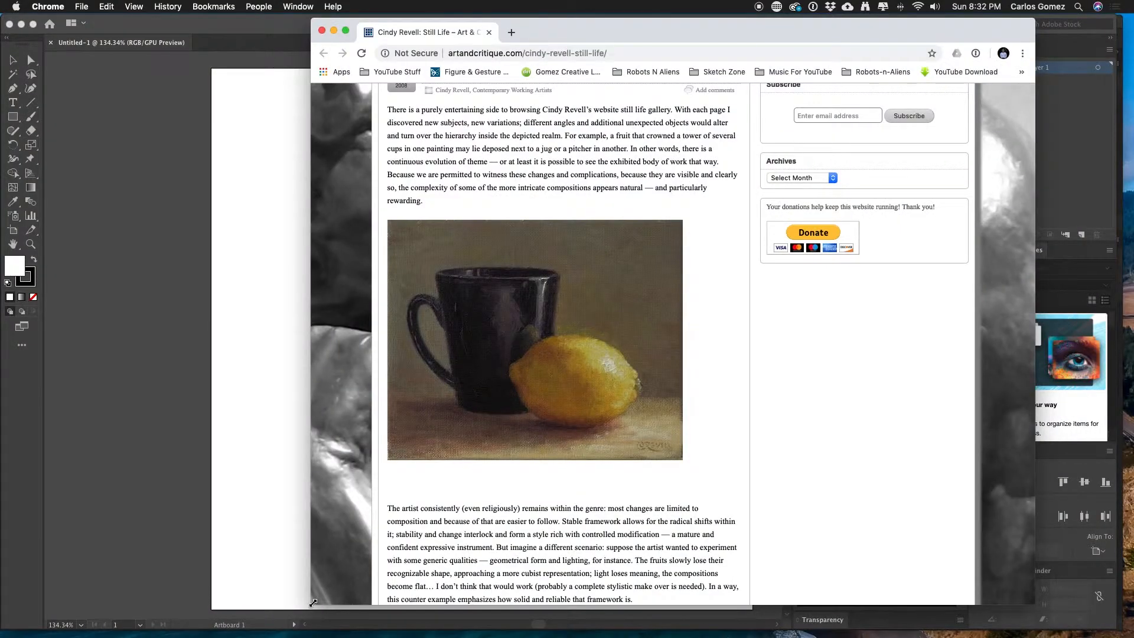
# Step: Shrink the browser window around the still-life painting and switch to Illustrator
pyautogui.moveTo(313, 602); pyautogui.dragTo(574, 582)
pyautogui.hscroll(1, 659, 521)
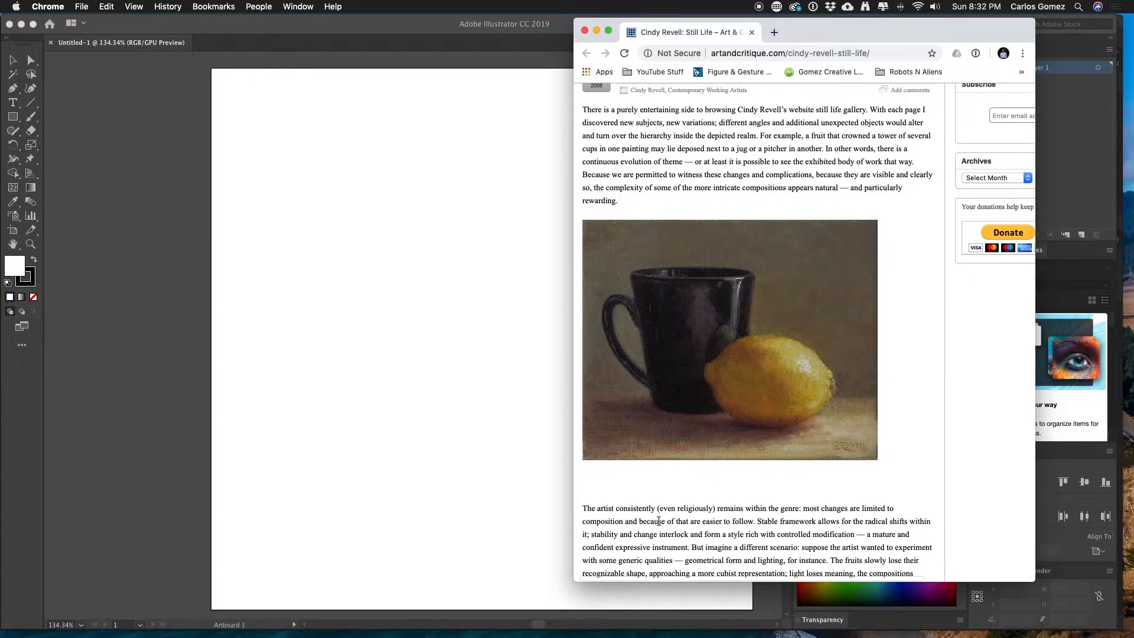
pyautogui.press('super+Tab')
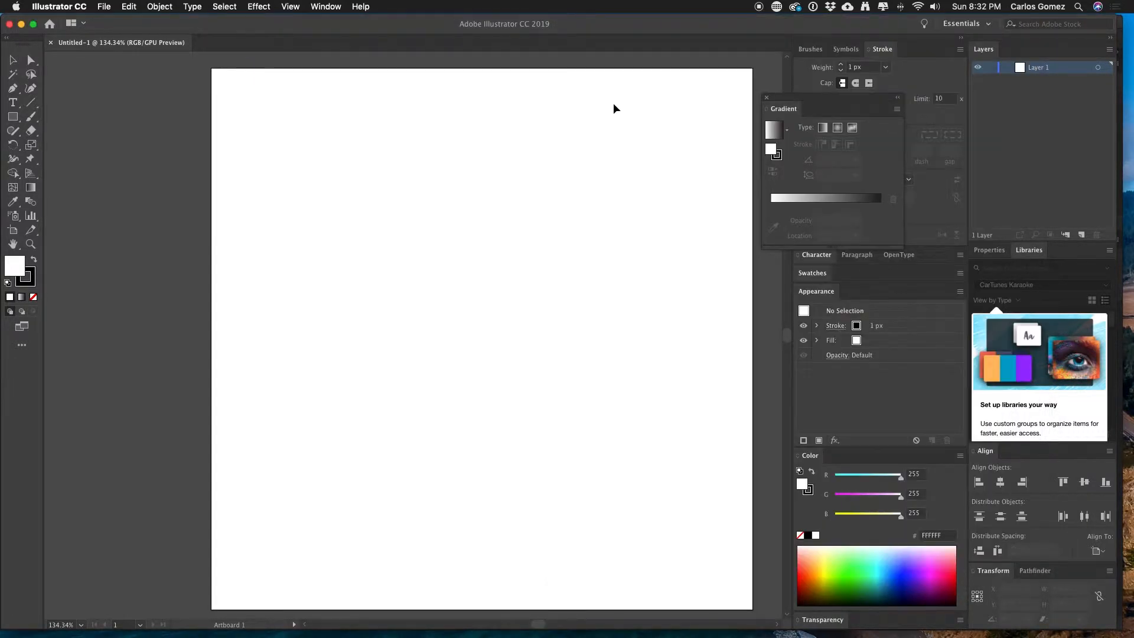
# Step: Draw a 600 by 600 pt rectangle covering the whole artboard
pyautogui.hscroll(3, 614, 103)
pyautogui.click(12, 116)
pyautogui.moveTo(123, 55); pyautogui.dragTo(675, 602)
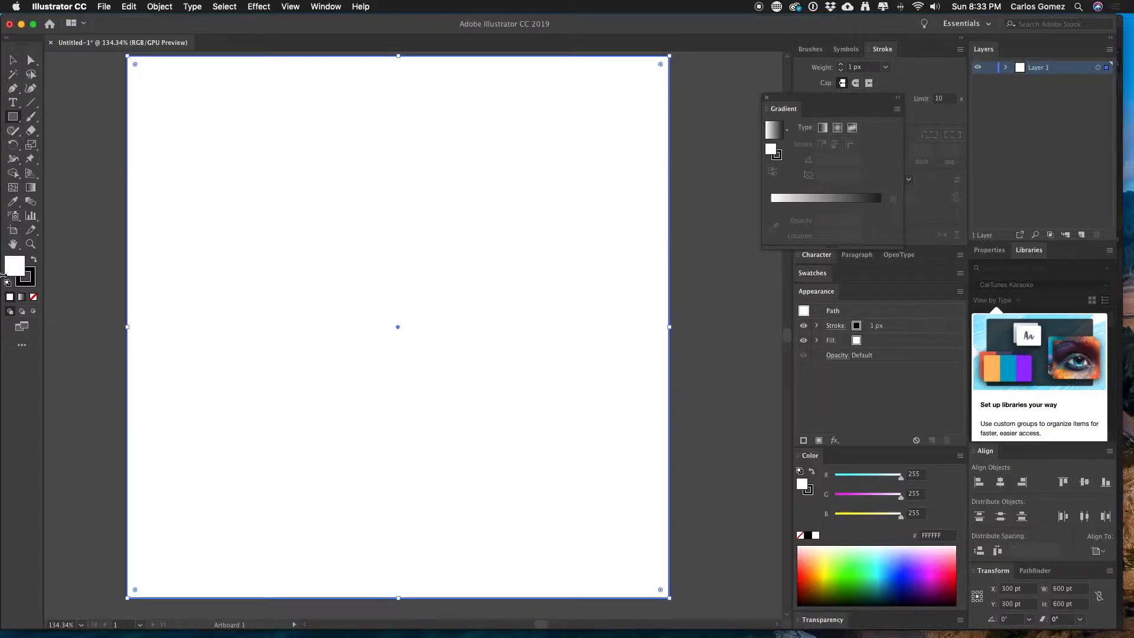
# Step: Bring up the gradient settings beside the artwork and apply a freeform gradient in Points mode to the square
pyautogui.click(32, 189)
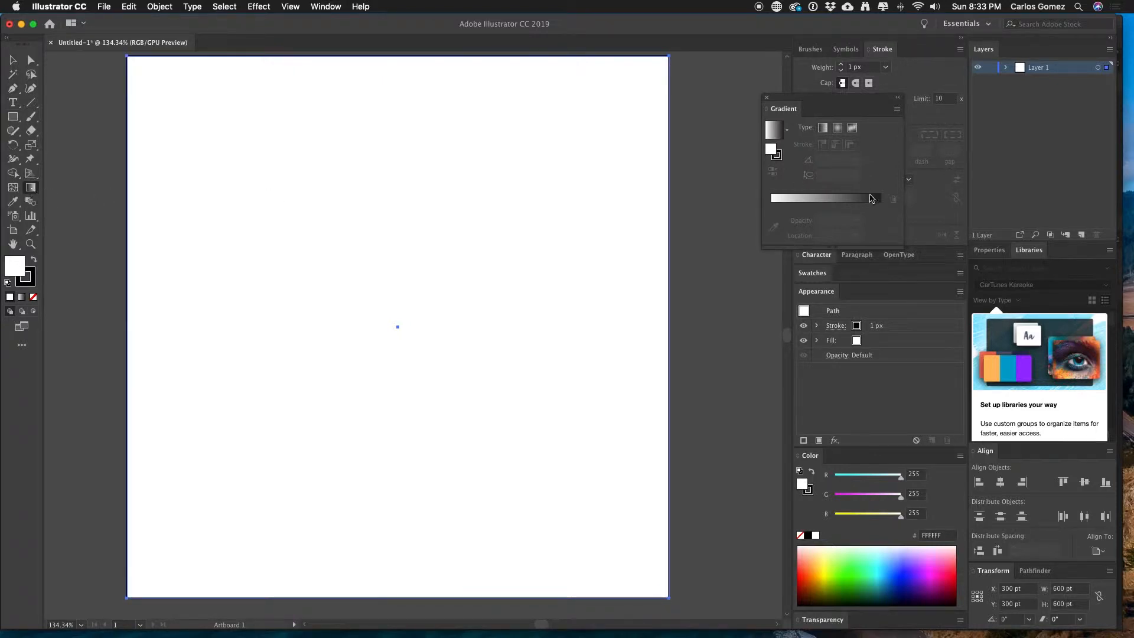
pyautogui.moveTo(805, 101)
pyautogui.mouseDown()
pyautogui.moveTo(724, 91)
pyautogui.moveTo(685, 105)
pyautogui.moveTo(213, 139)
pyautogui.moveTo(201, 153)
pyautogui.moveTo(141, 129)
pyautogui.moveTo(221, 151)
pyautogui.mouseUp()
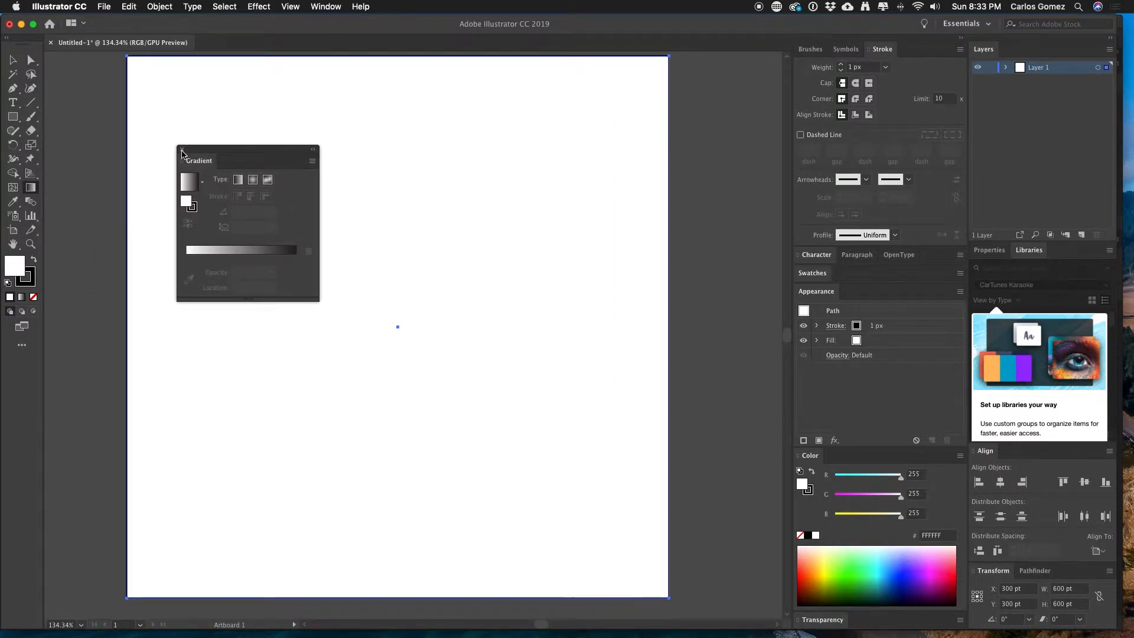
pyautogui.click(182, 150)
pyautogui.click(325, 6)
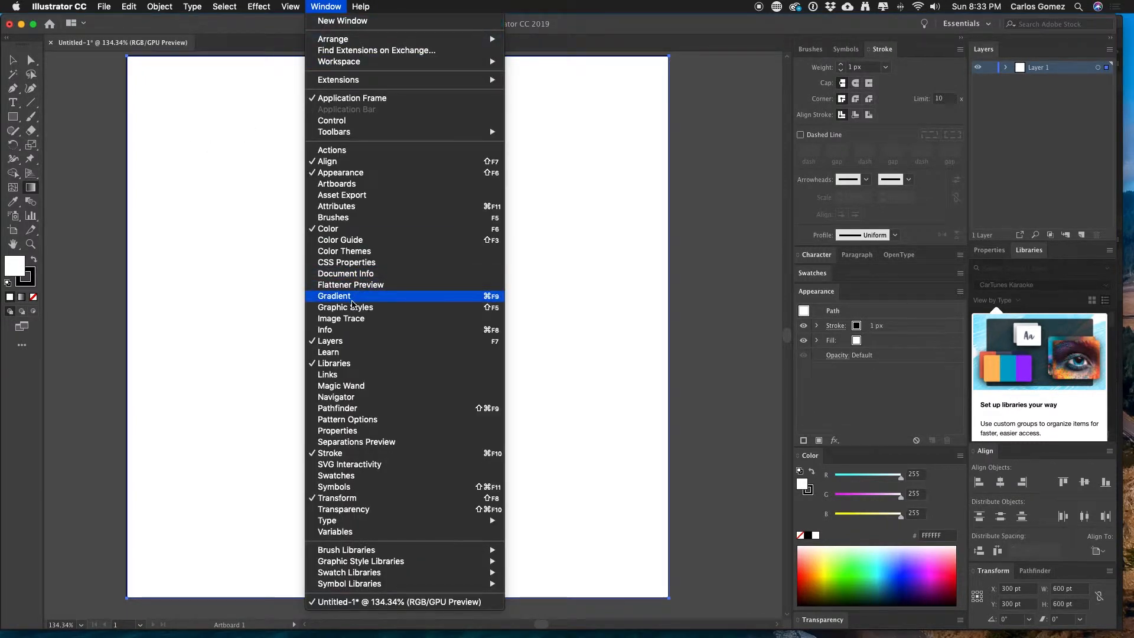
pyautogui.click(348, 300)
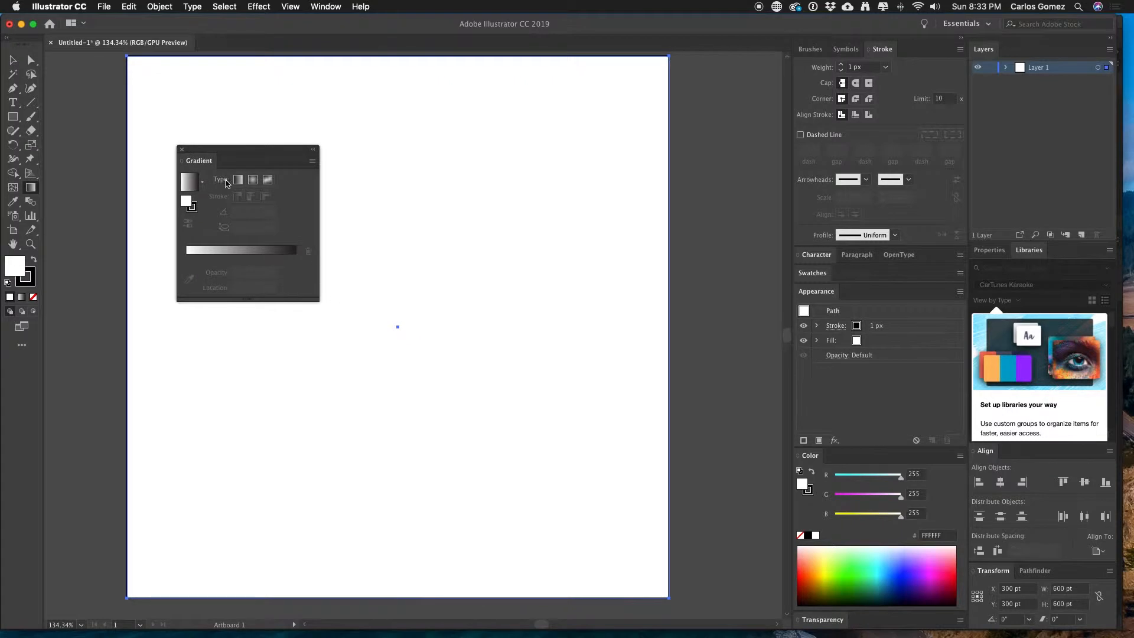
pyautogui.moveTo(222, 152); pyautogui.dragTo(136, 156)
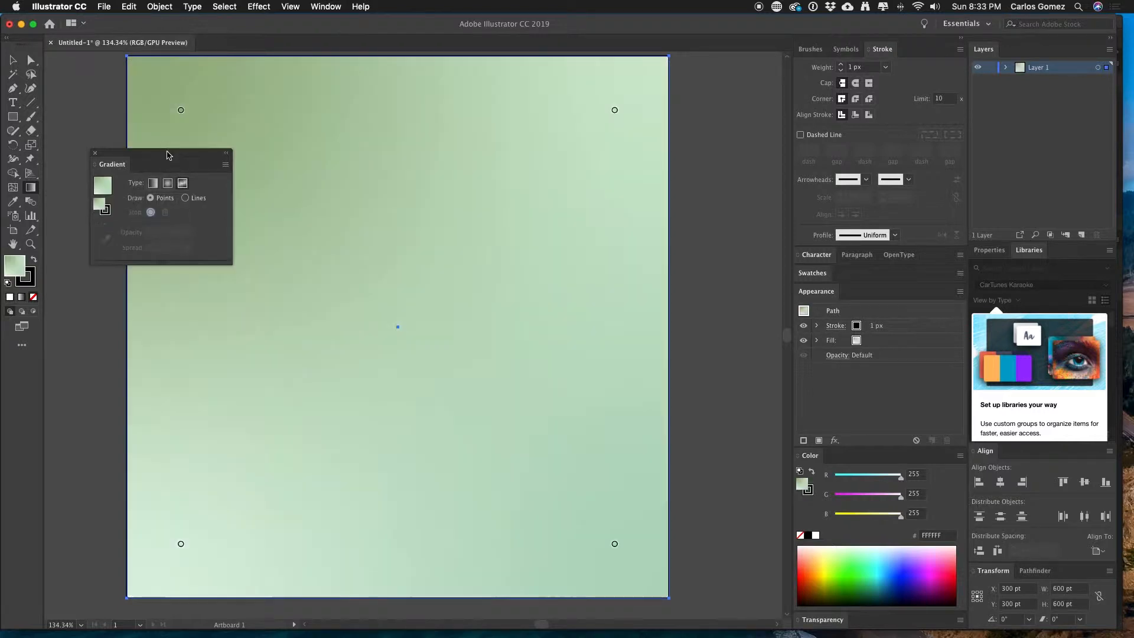
pyautogui.moveTo(171, 151)
pyautogui.mouseDown()
pyautogui.moveTo(707, 159)
pyautogui.moveTo(776, 122)
pyautogui.mouseUp()
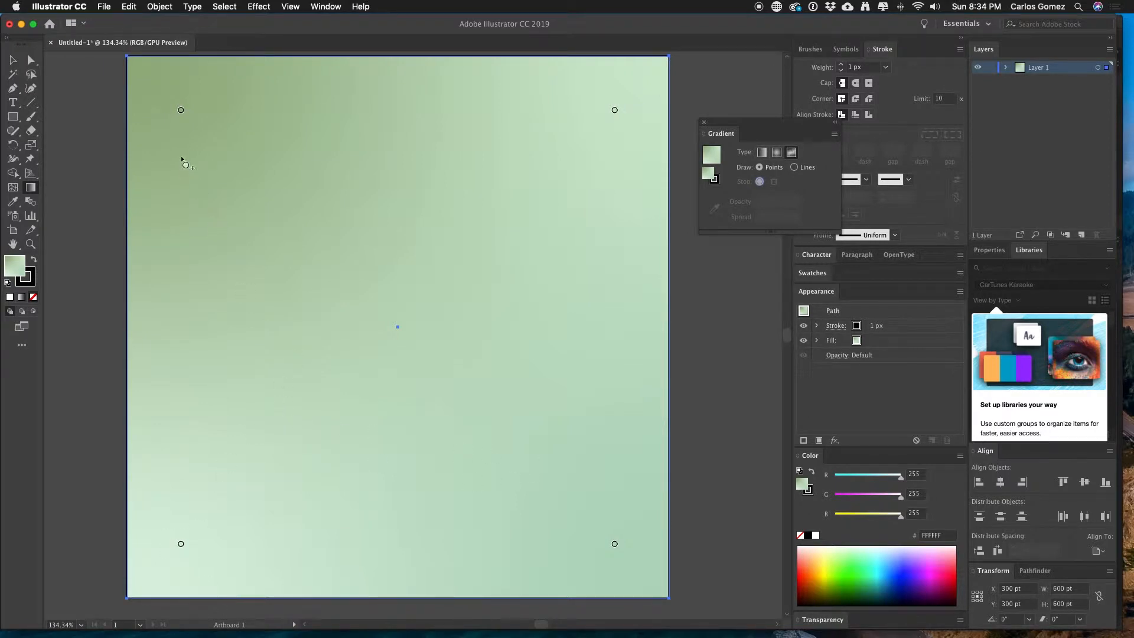
# Step: Add eight green color stops to the freeform gradient, spread in three rough columns across the square
pyautogui.click(181, 110)
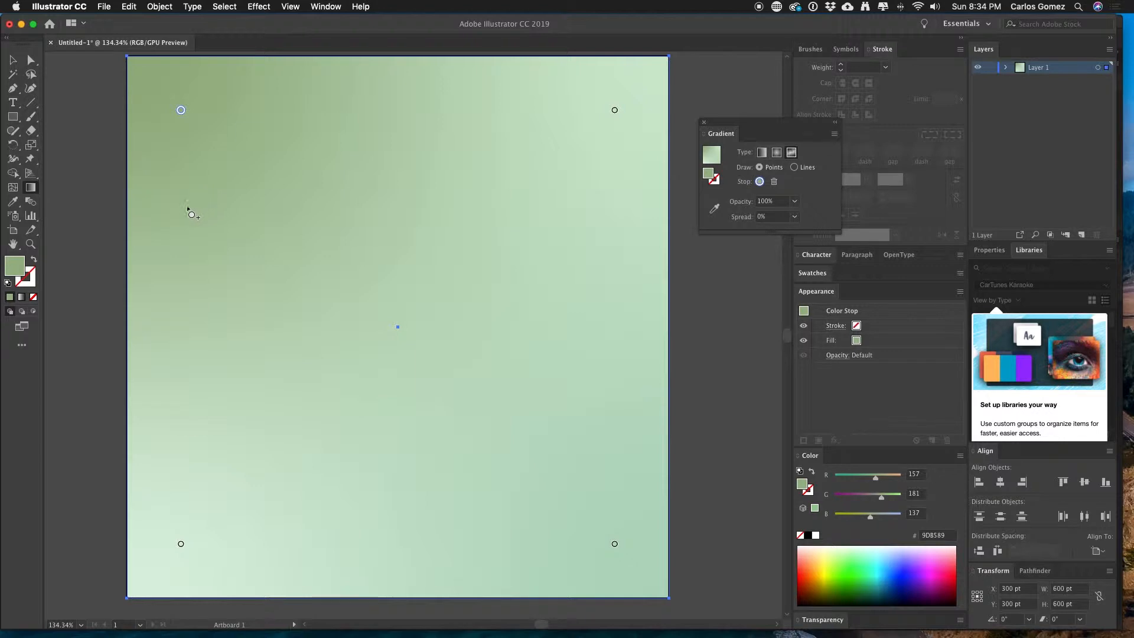
pyautogui.click(175, 382)
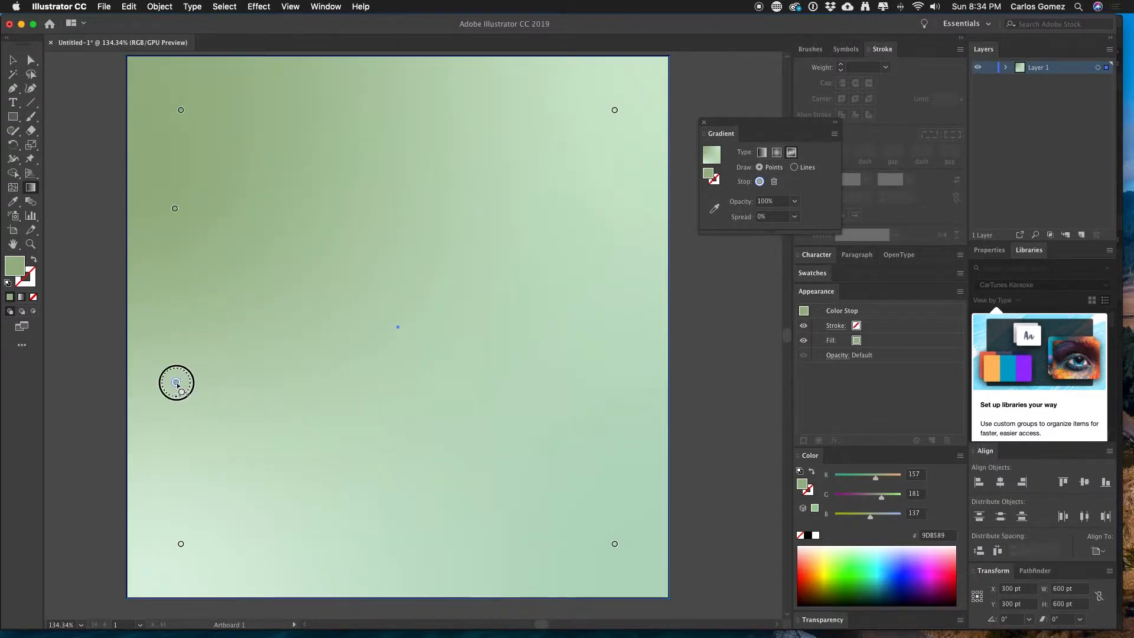
pyautogui.click(390, 148)
pyautogui.click(382, 249)
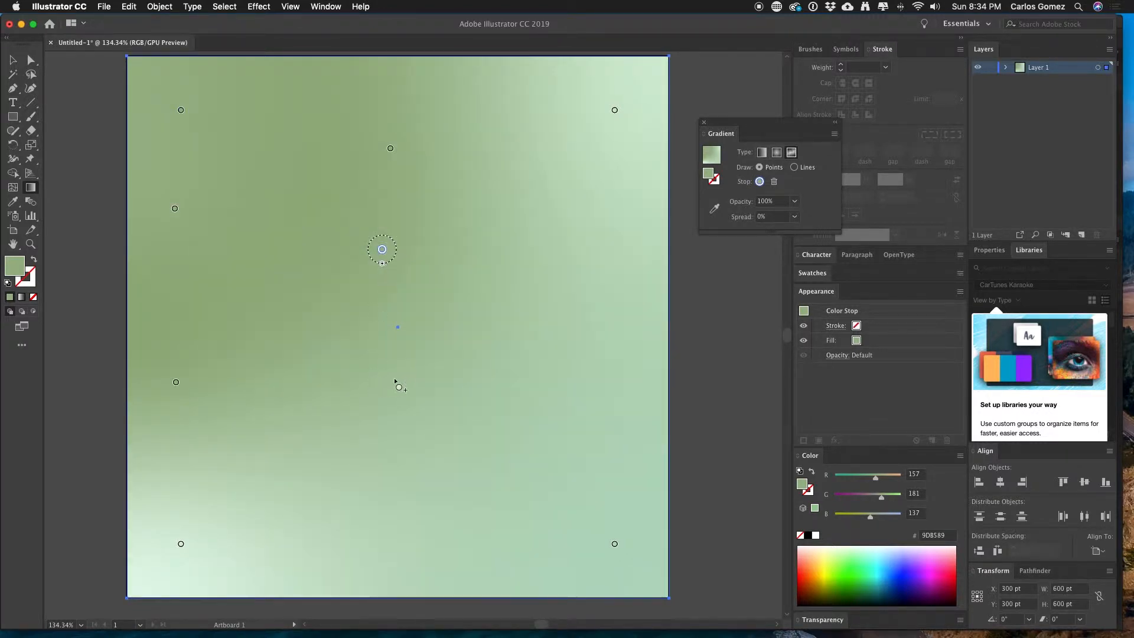
pyautogui.click(395, 376)
pyautogui.click(385, 539)
pyautogui.click(607, 202)
pyautogui.click(594, 414)
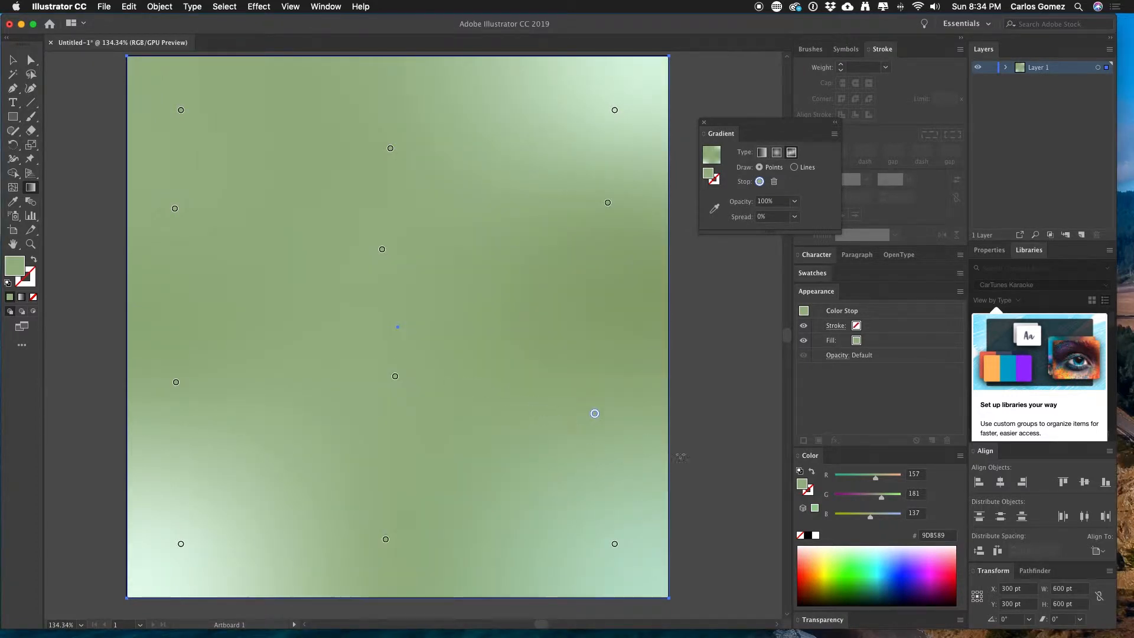
# Step: Narrow the Illustrator window so the browser's lemon painting shows beside it, and return to the gradient square
pyautogui.moveTo(1116, 627); pyautogui.dragTo(891, 611)
pyautogui.click(983, 487)
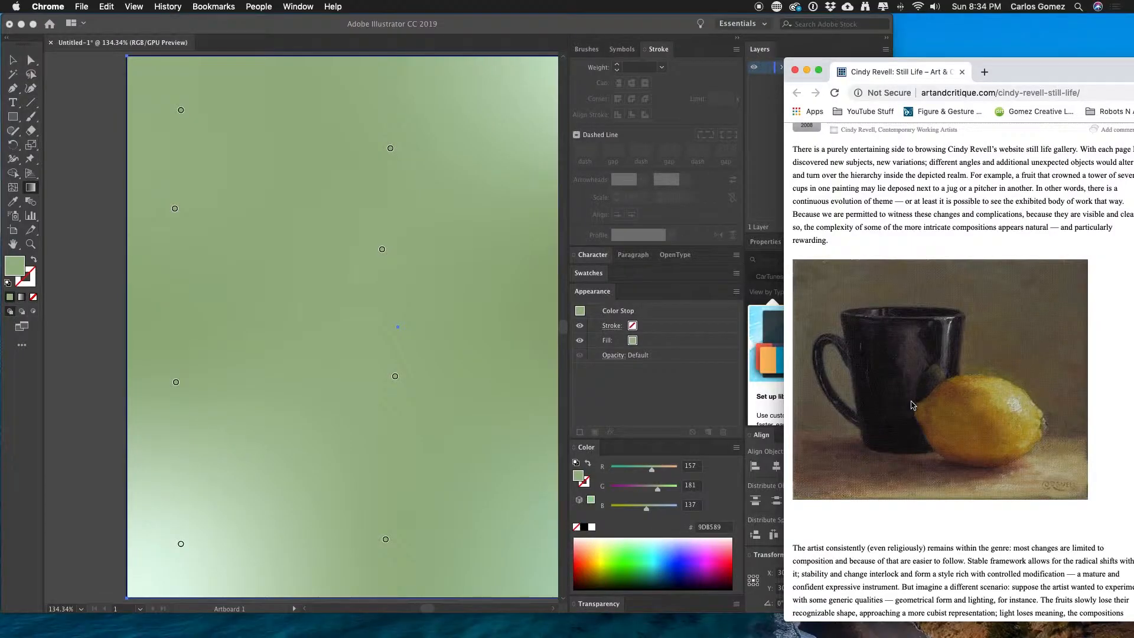
pyautogui.click(182, 113)
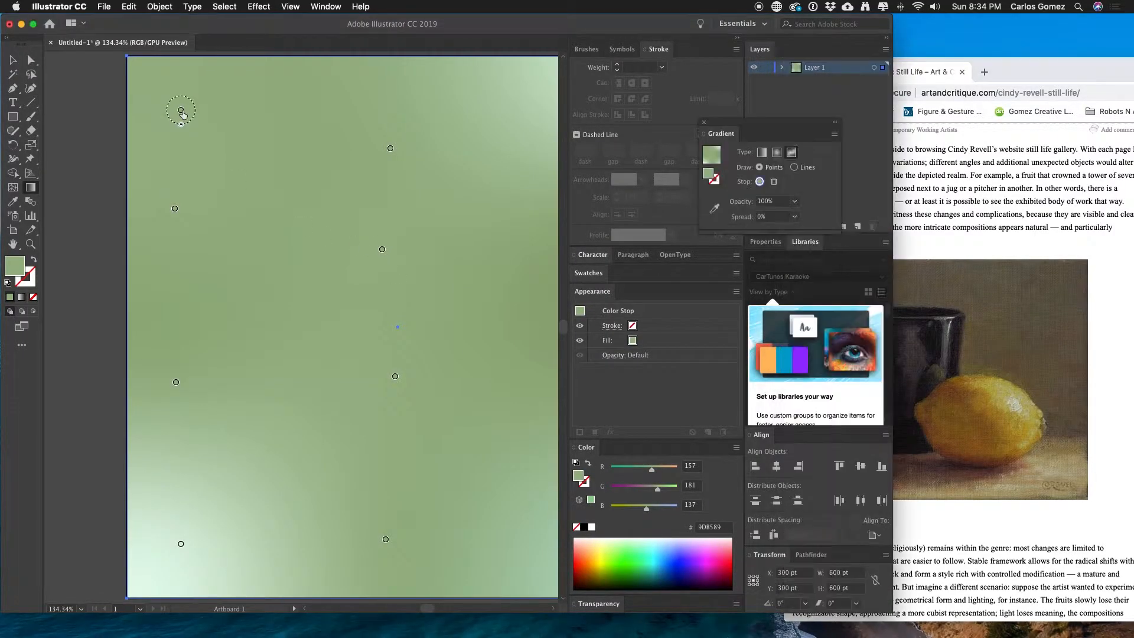
pyautogui.moveTo(328, 234); pyautogui.dragTo(290, 227)
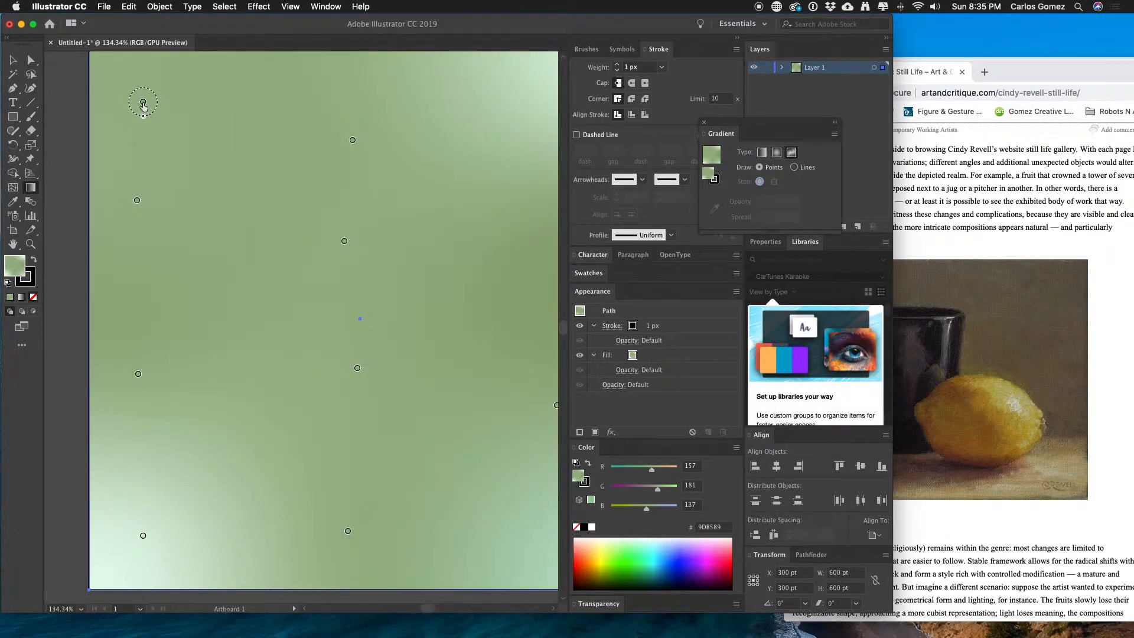
# Step: Try recoloring the upper-left color stop by mixing RGB values and picking swatches, ending with the yellow FCEE21
pyautogui.doubleClick(143, 103)
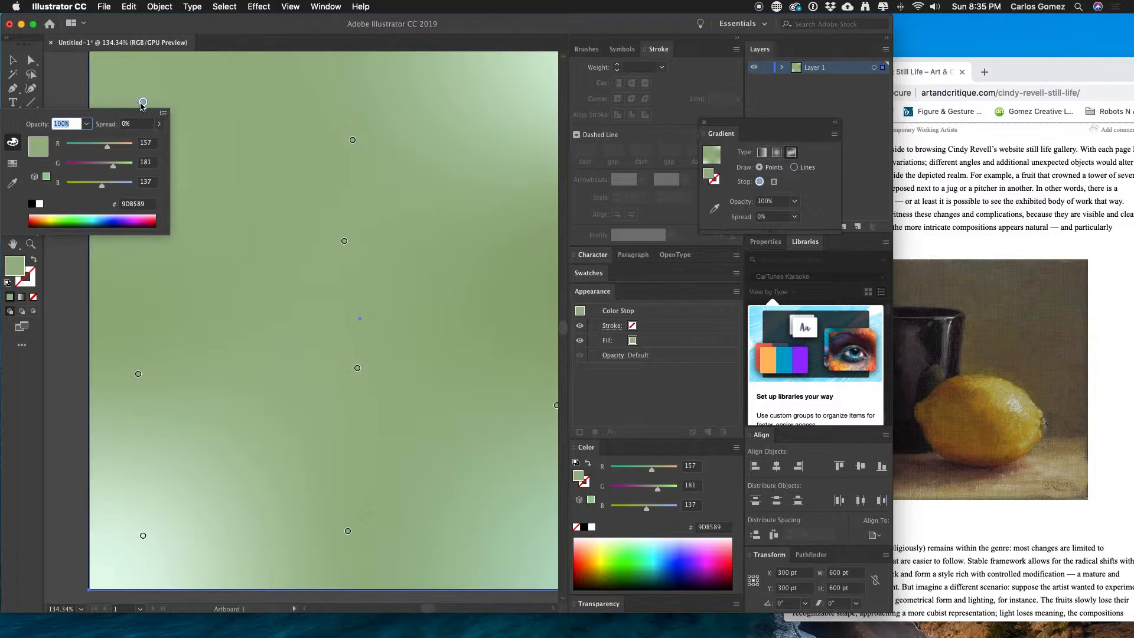
pyautogui.moveTo(107, 146); pyautogui.dragTo(99, 168)
pyautogui.click(12, 163)
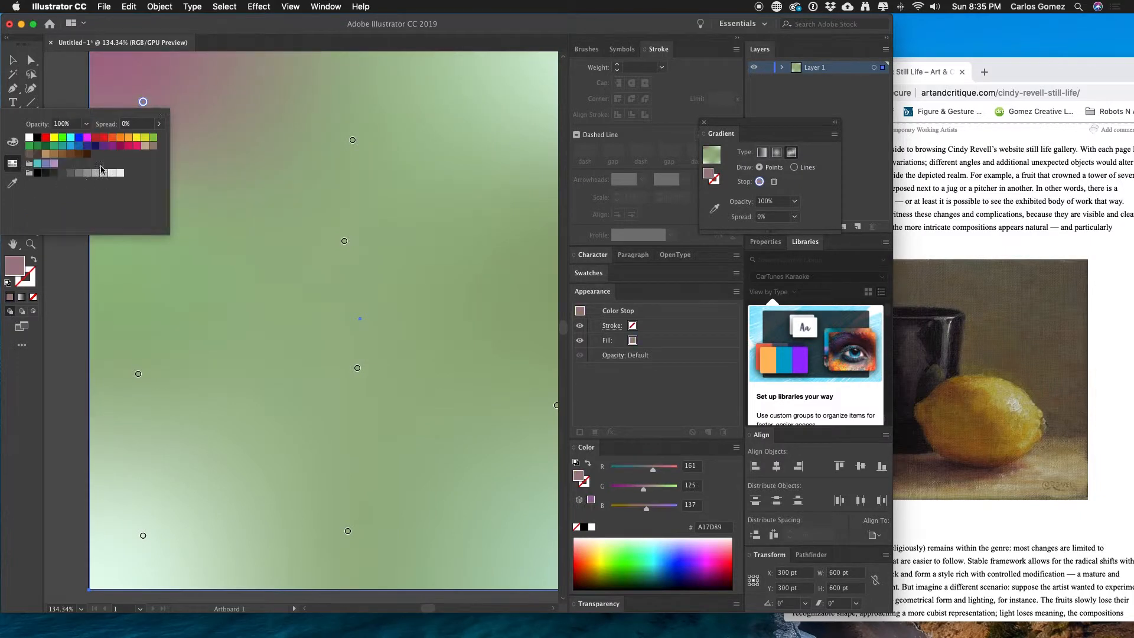
pyautogui.click(63, 146)
pyautogui.click(136, 138)
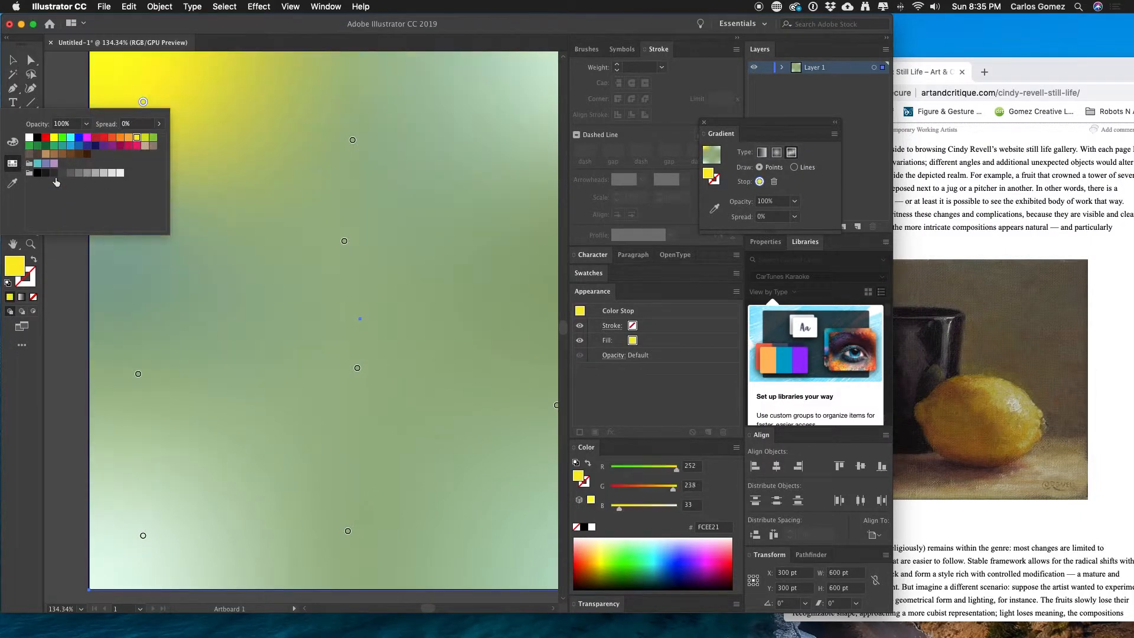
# Step: Sample a muted yellow from the painted lemon for the upper-left color stop
pyautogui.click(14, 185)
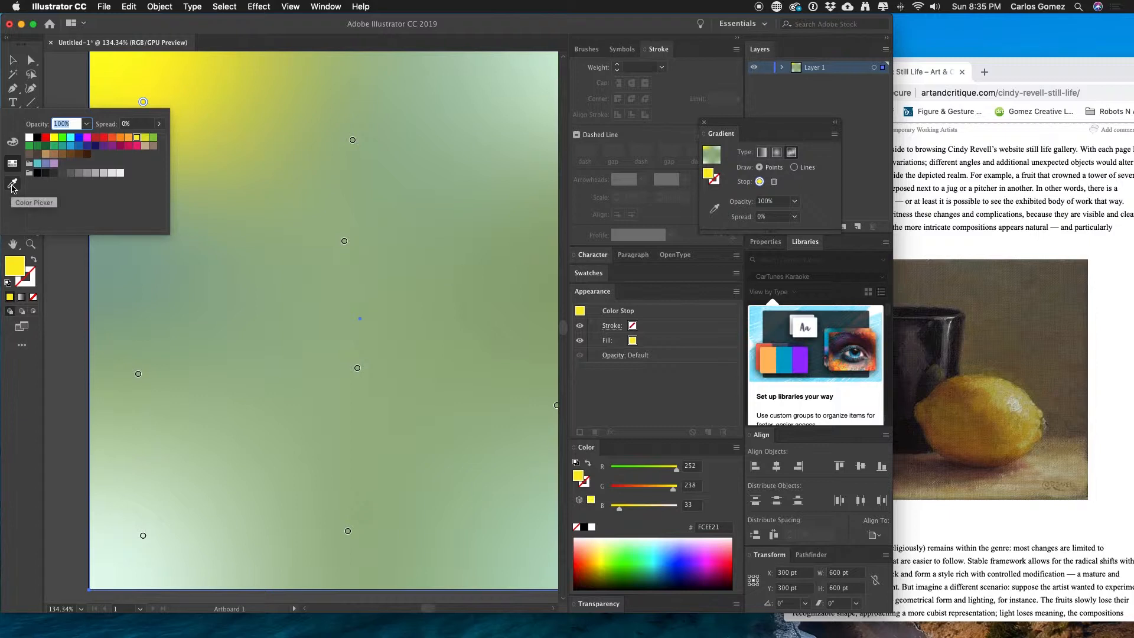
pyautogui.click(12, 185)
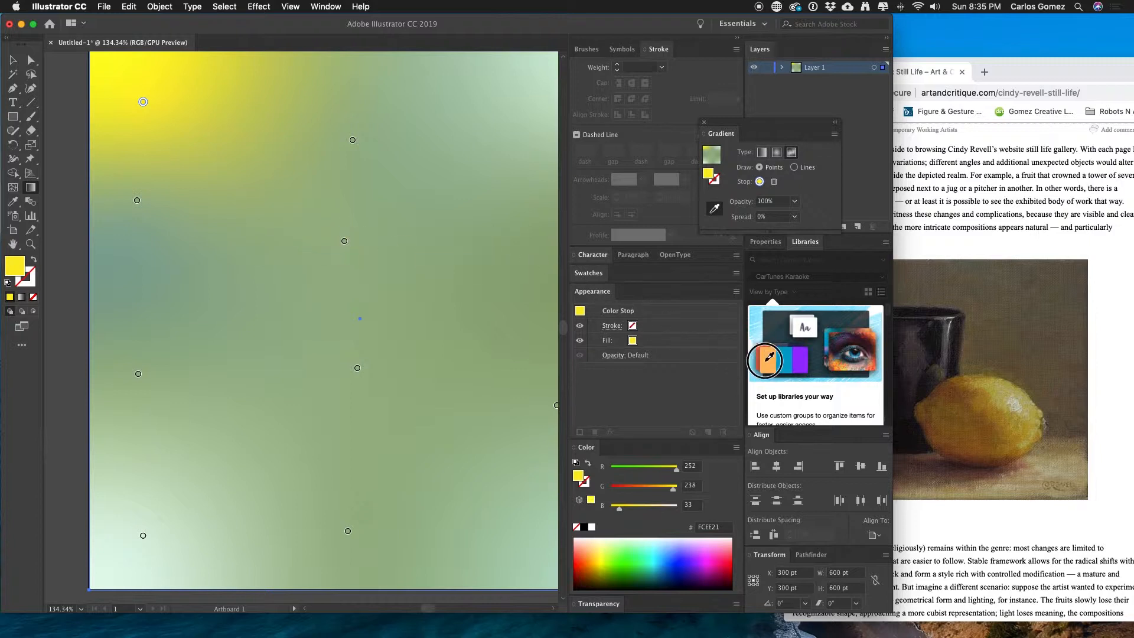
pyautogui.click(988, 387)
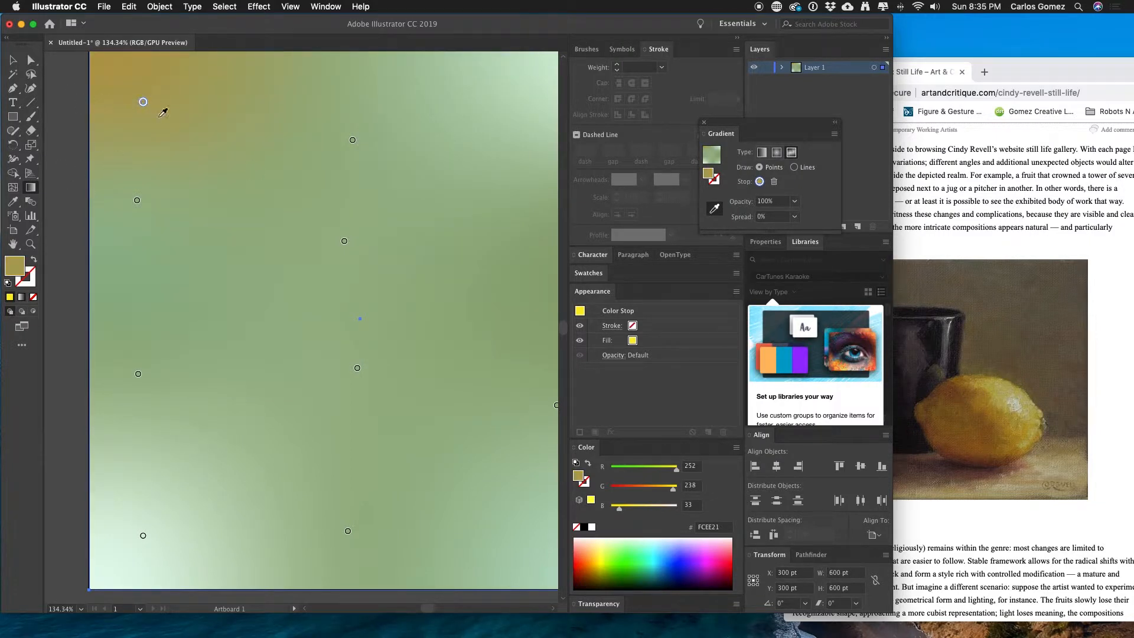
# Step: Color the second and third stops down the square's left side by sampling brown and dark brown from the lemon's shaded side
pyautogui.doubleClick(137, 201)
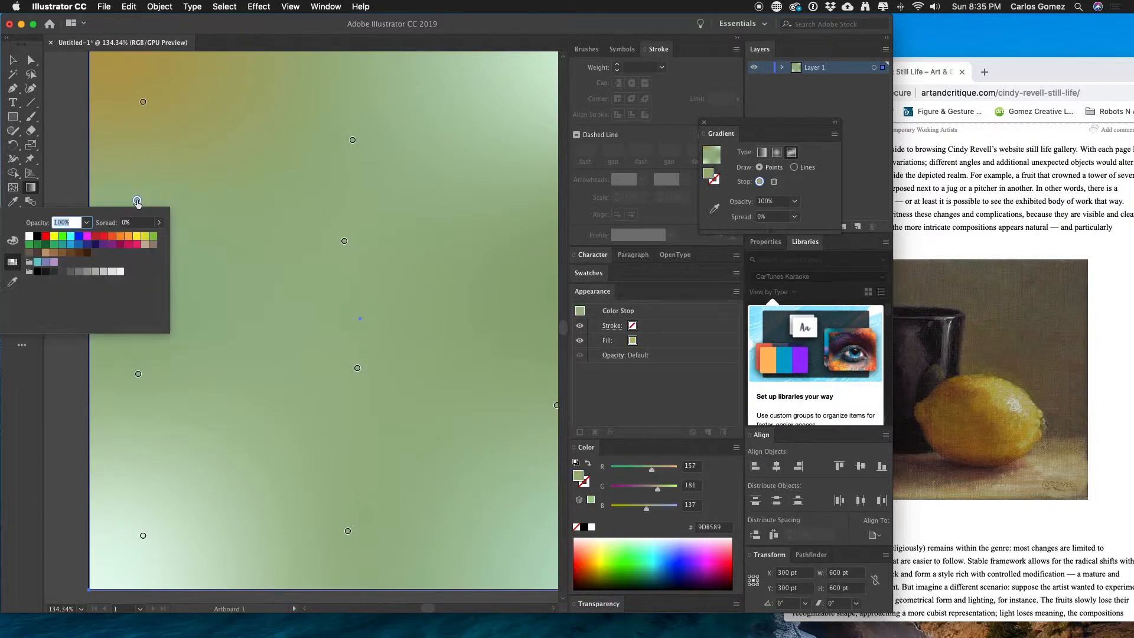
pyautogui.click(12, 281)
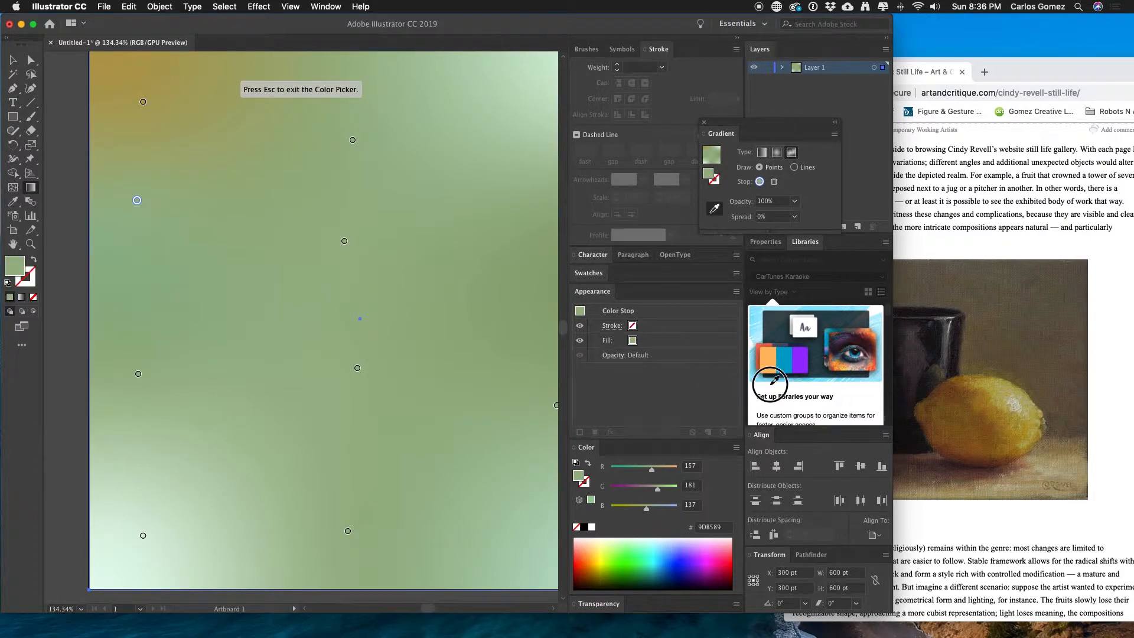
pyautogui.click(984, 432)
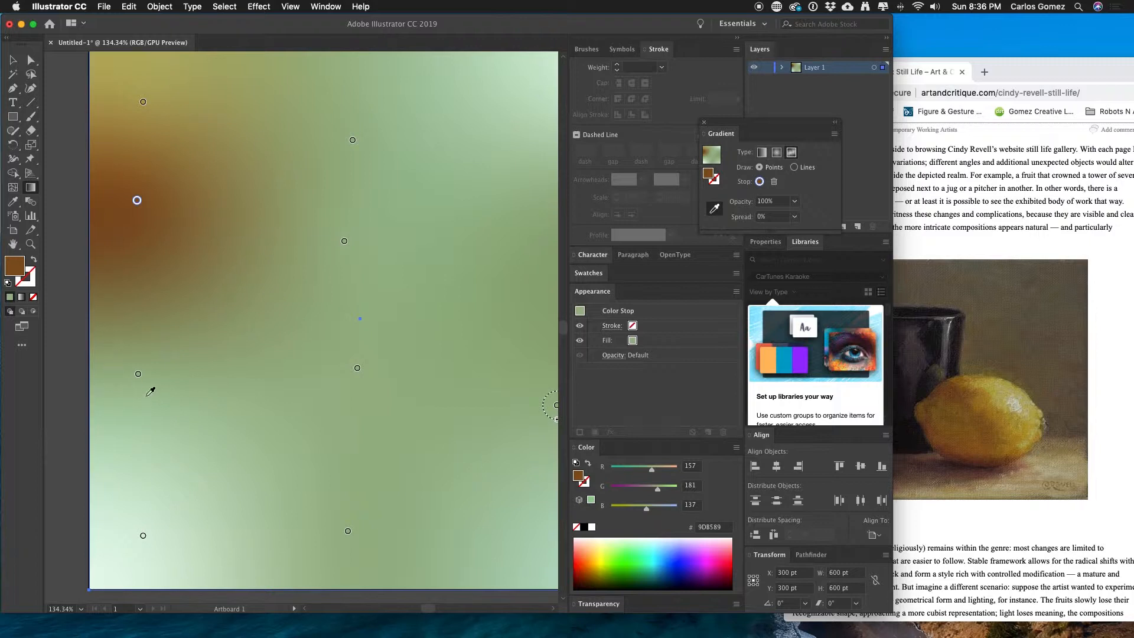
pyautogui.doubleClick(138, 374)
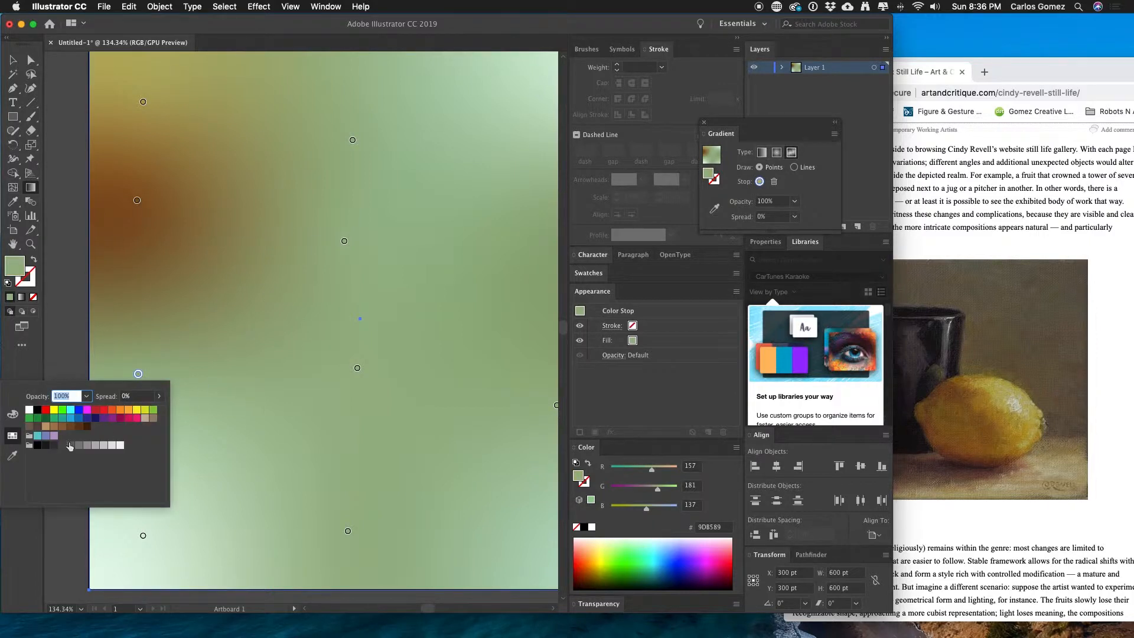
pyautogui.click(13, 456)
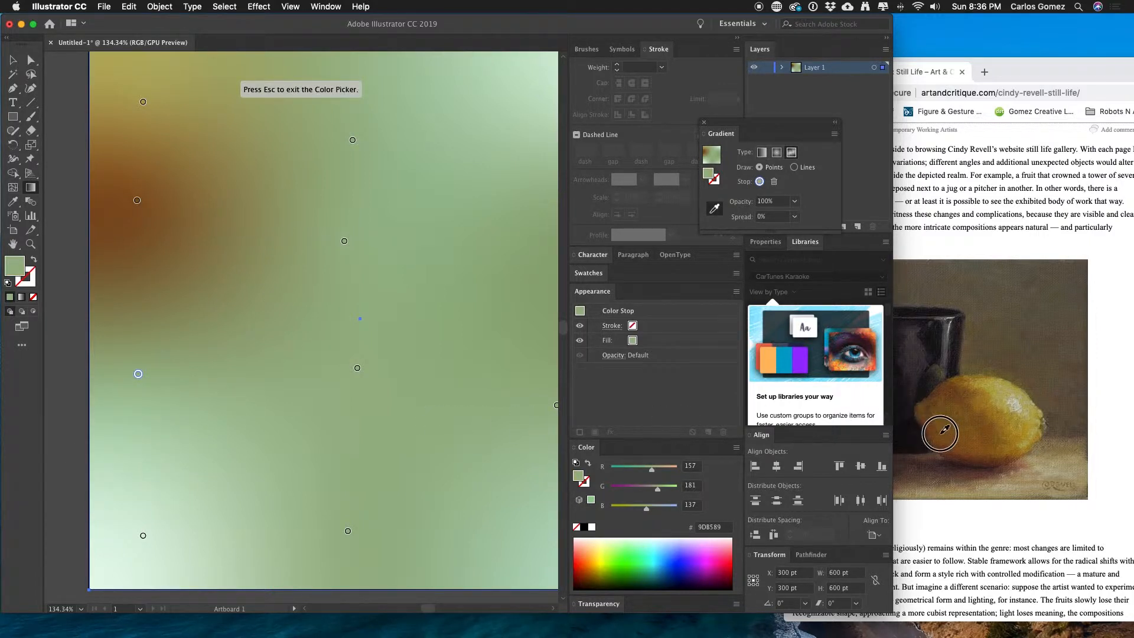
pyautogui.click(976, 462)
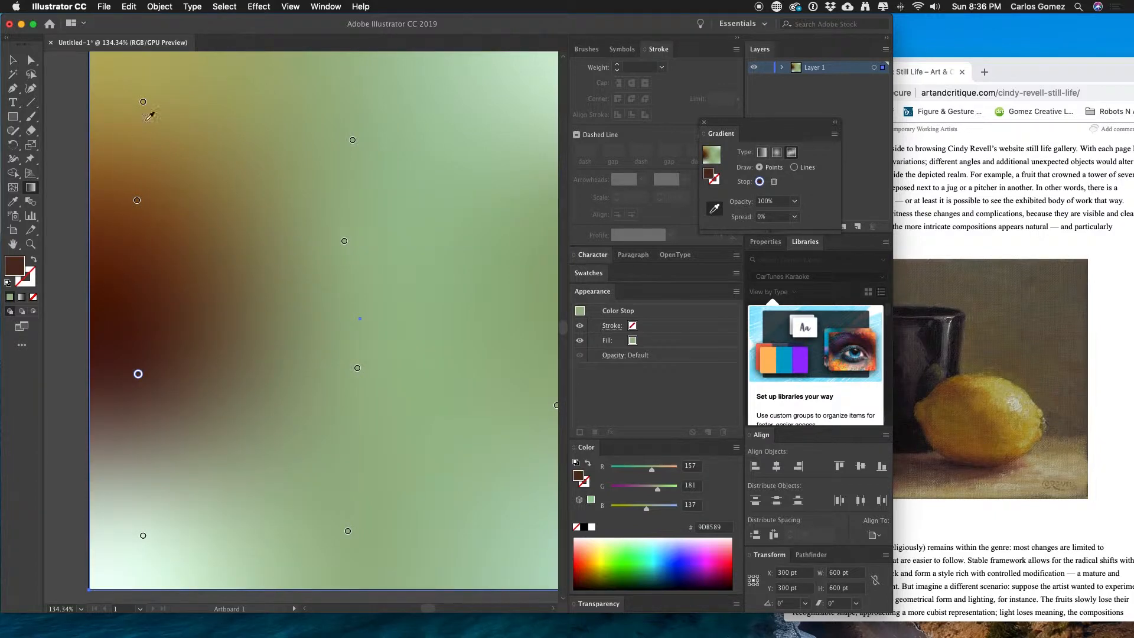
# Step: Set the upper-left color stop to the yellow swatch FCEE21
pyautogui.doubleClick(143, 104)
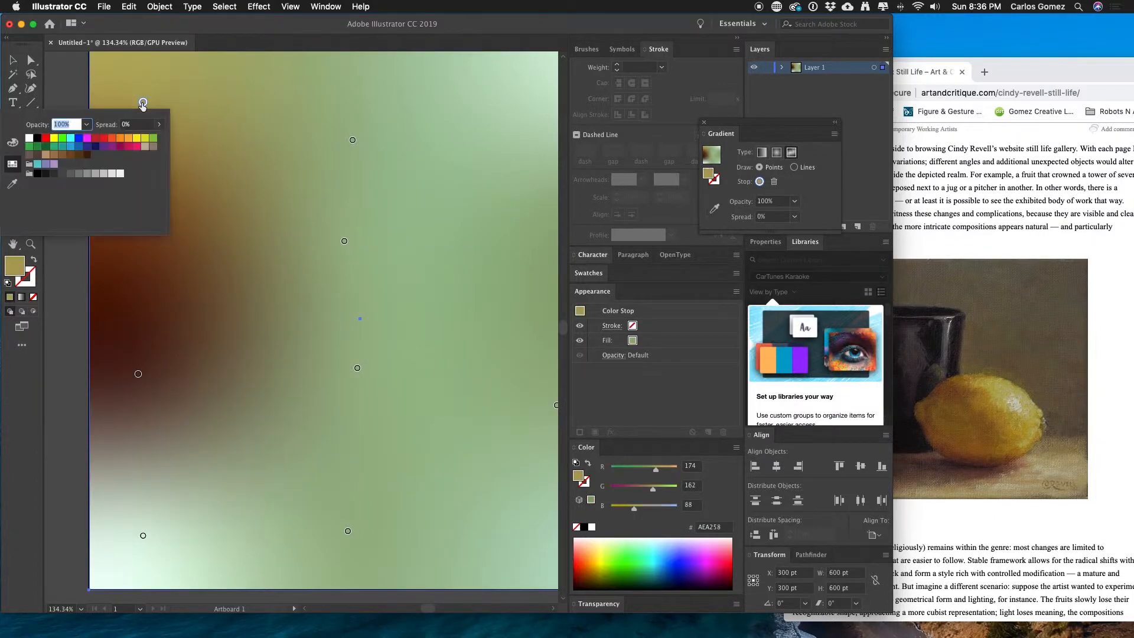
pyautogui.click(137, 140)
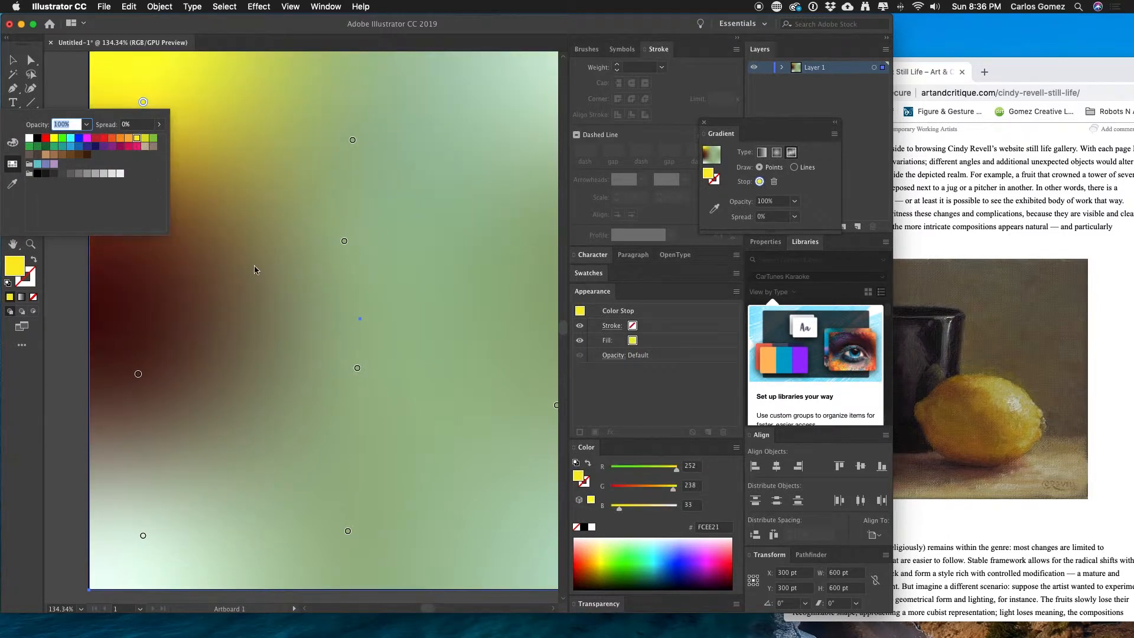
pyautogui.click(12, 60)
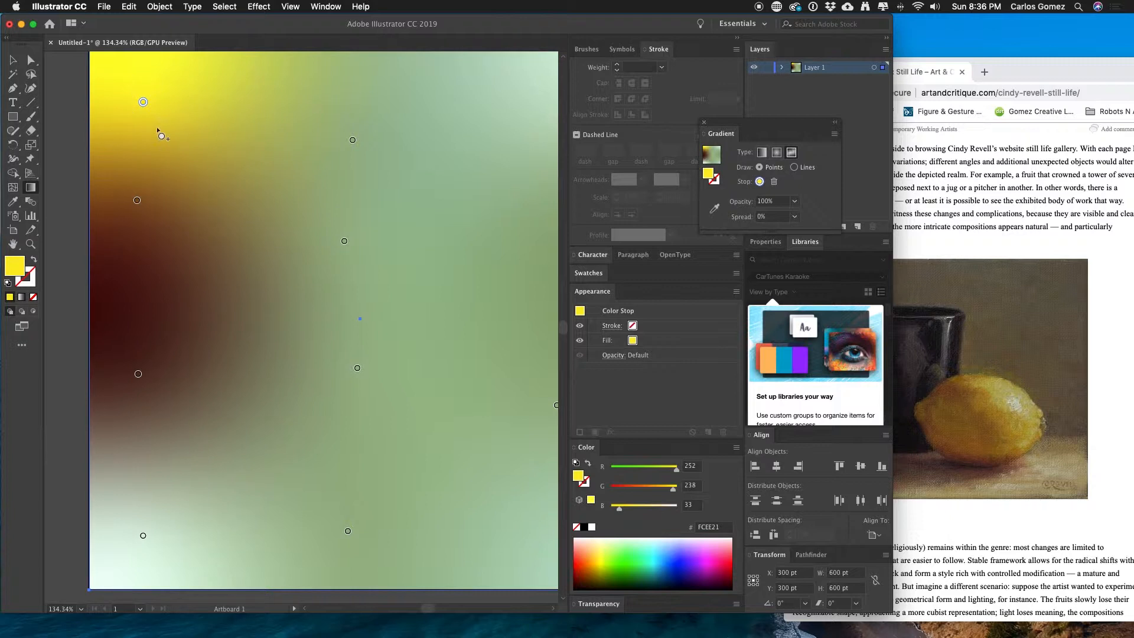
# Step: Color the lower-left stop pale gray by sampling the highlight on the painted lemon
pyautogui.doubleClick(143, 536)
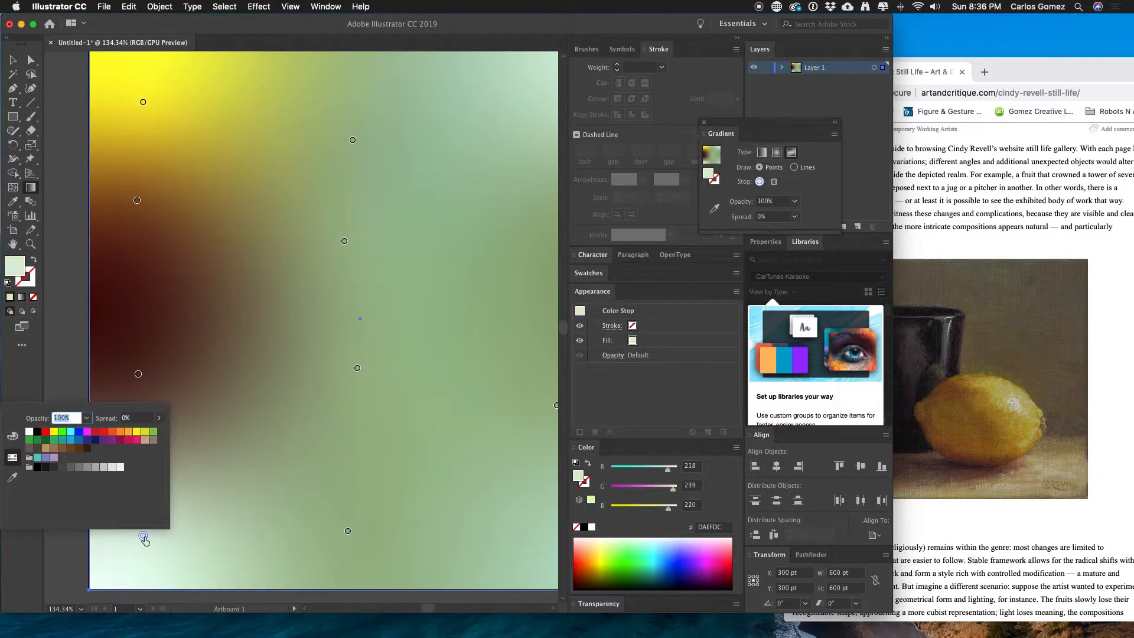
pyautogui.click(11, 478)
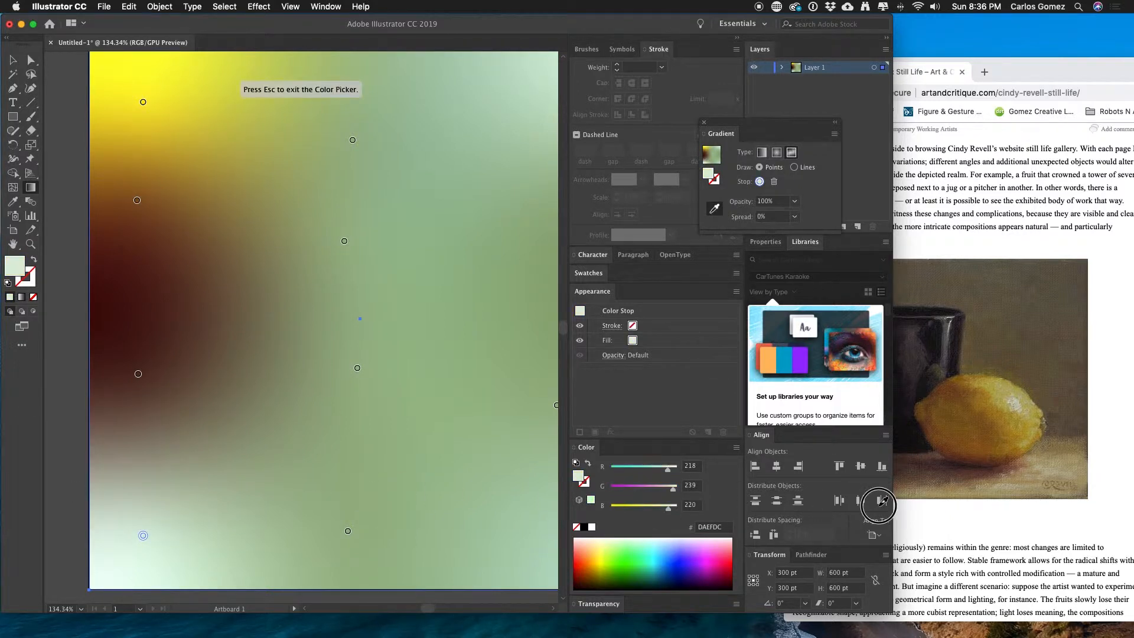
pyautogui.click(1018, 408)
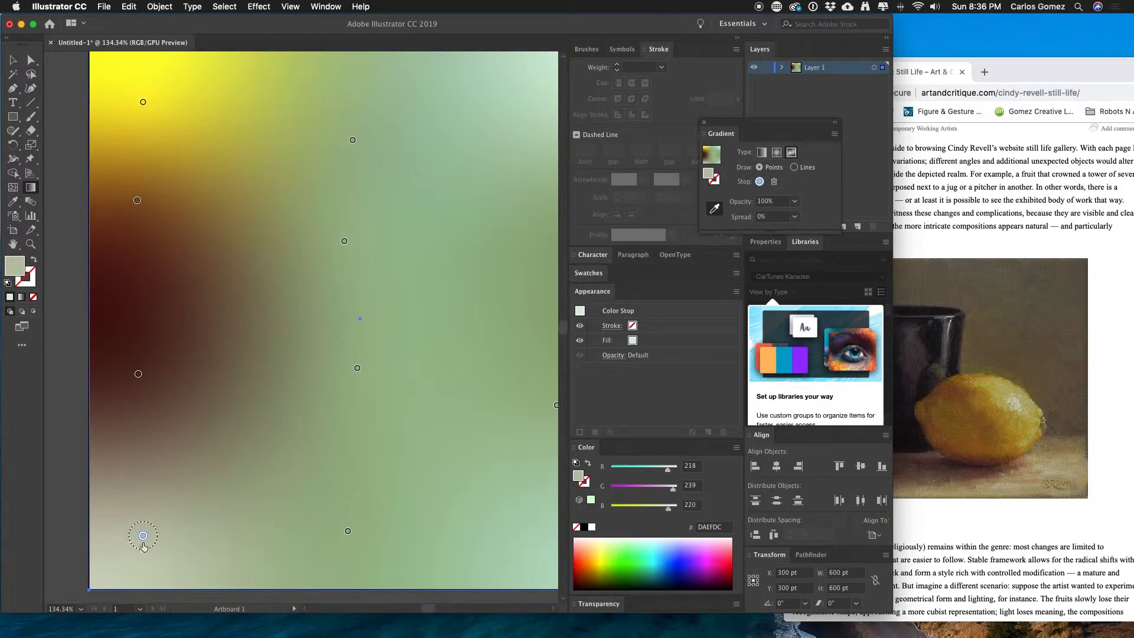
# Step: Move the pale gray stop up beside the yellow stop and the dark brown stop down to the square's lower-left area
pyautogui.moveTo(143, 535); pyautogui.dragTo(209, 485)
pyautogui.moveTo(250, 417); pyautogui.dragTo(220, 131)
pyautogui.moveTo(138, 378); pyautogui.dragTo(141, 528)
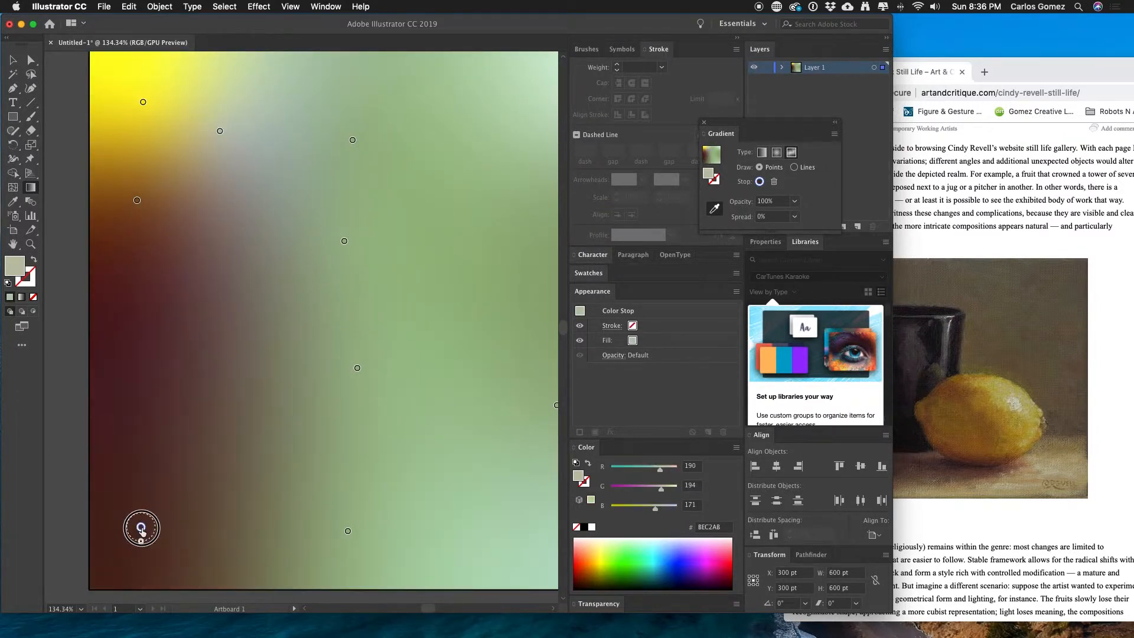
# Step: Arrange the pale gray, yellow, brown and dark brown stops in a spaced left column and shift the four middle-column stops toward it
pyautogui.moveTo(137, 200); pyautogui.dragTo(156, 374)
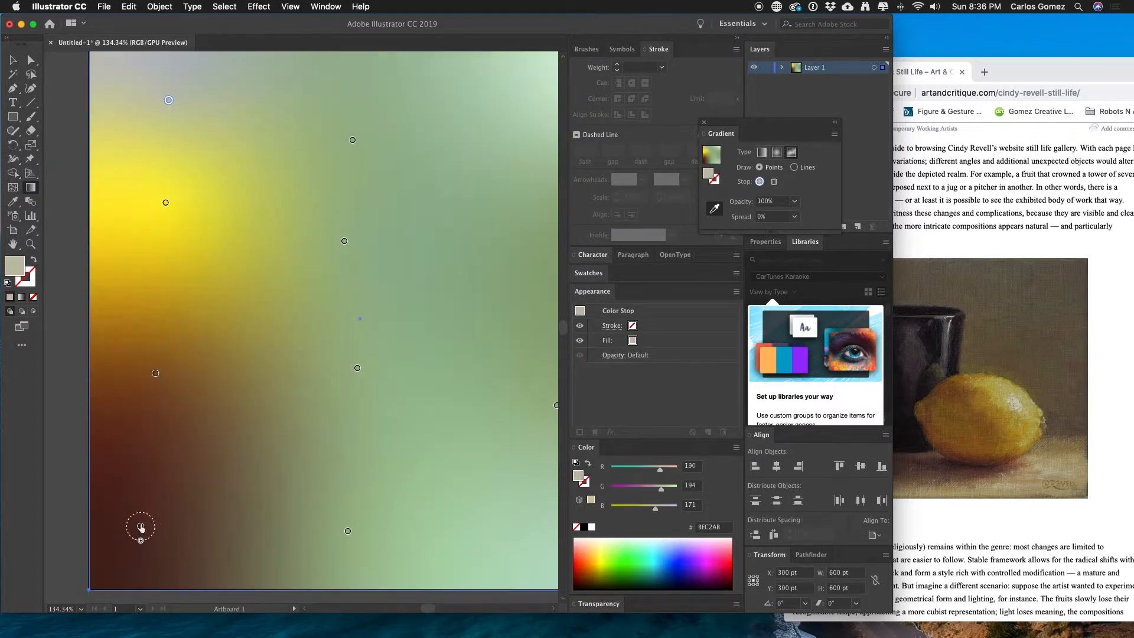
pyautogui.moveTo(142, 527); pyautogui.dragTo(160, 521)
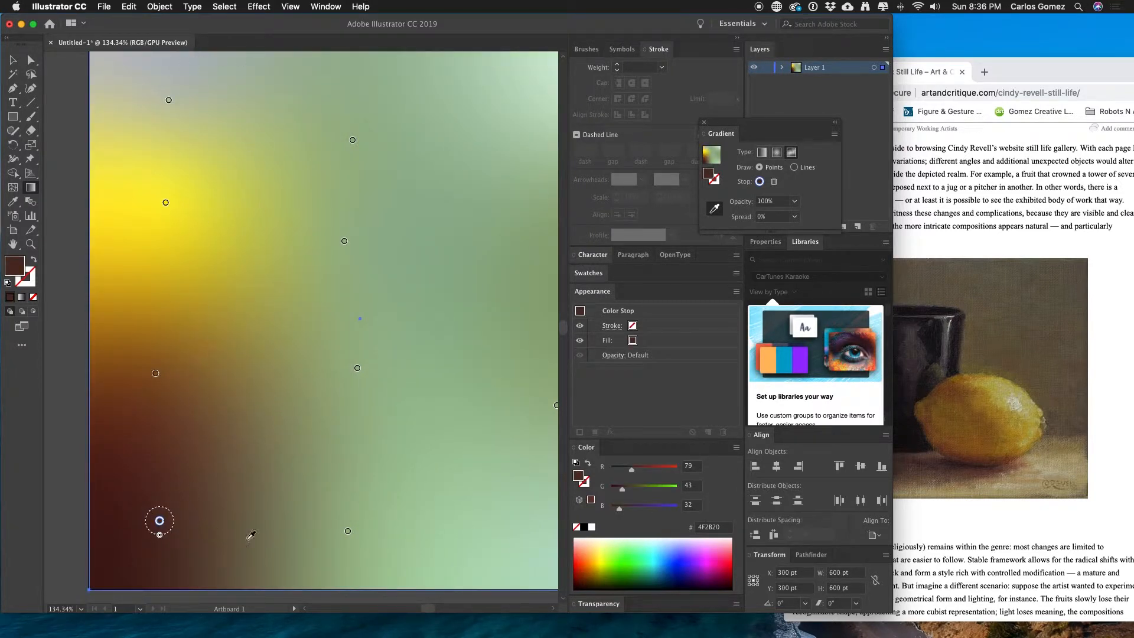
pyautogui.moveTo(353, 140); pyautogui.dragTo(318, 105)
pyautogui.moveTo(344, 241); pyautogui.dragTo(327, 215)
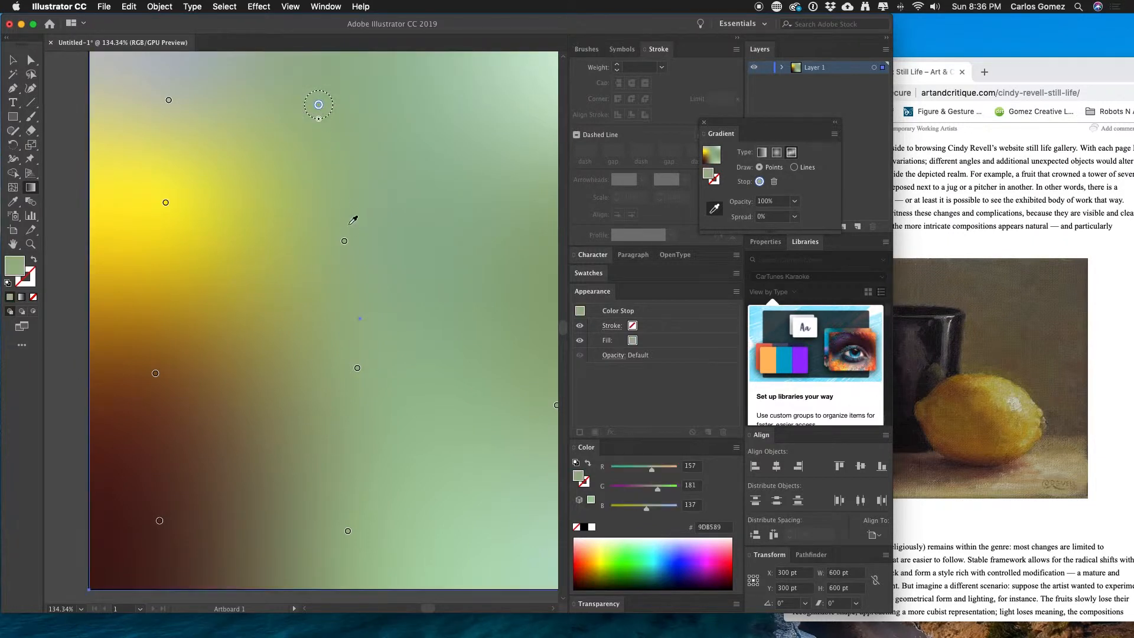
pyautogui.moveTo(357, 369); pyautogui.dragTo(328, 365)
pyautogui.moveTo(348, 532); pyautogui.dragTo(336, 531)
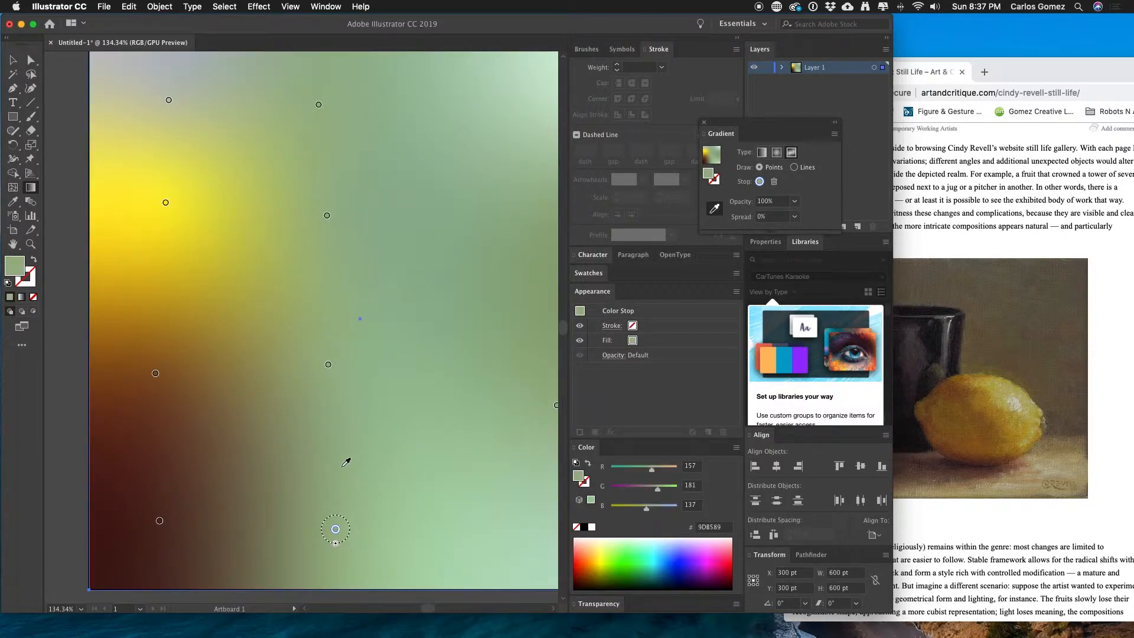
# Step: Color the top two middle-column stops by sampling the painting's upper-right background and the background above the lemon
pyautogui.doubleClick(318, 105)
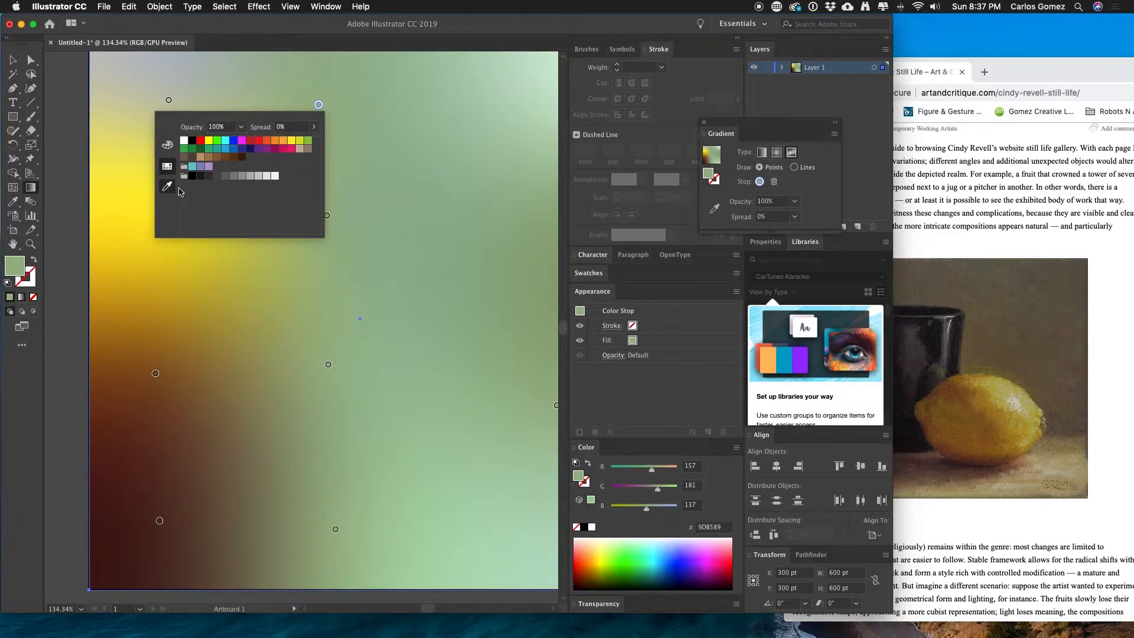
pyautogui.click(167, 188)
pyautogui.click(1060, 267)
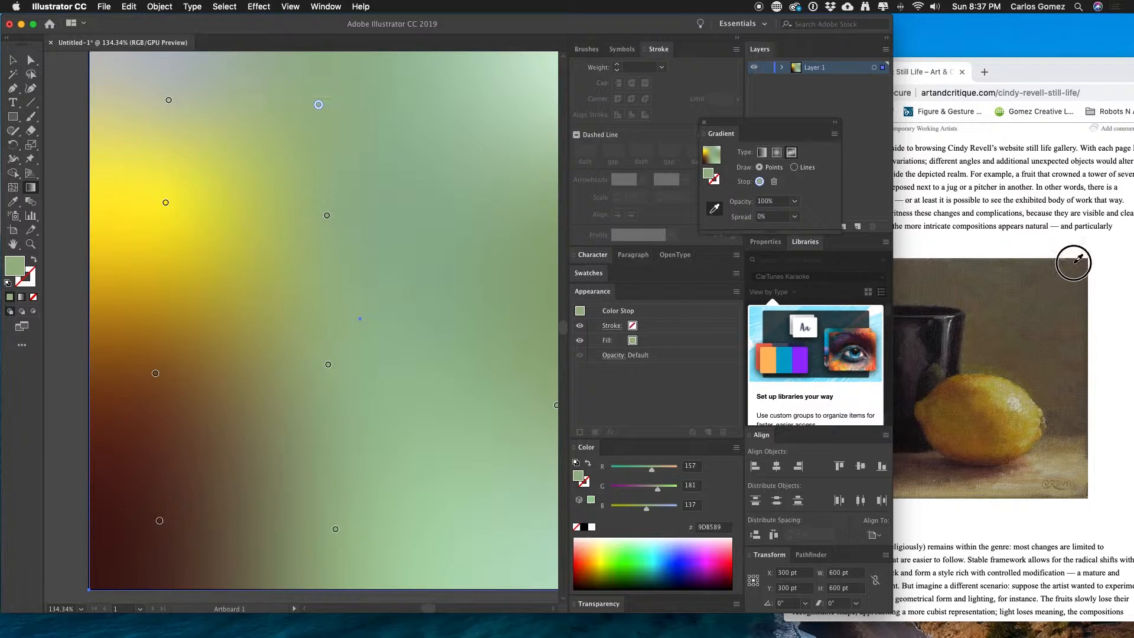
pyautogui.doubleClick(327, 216)
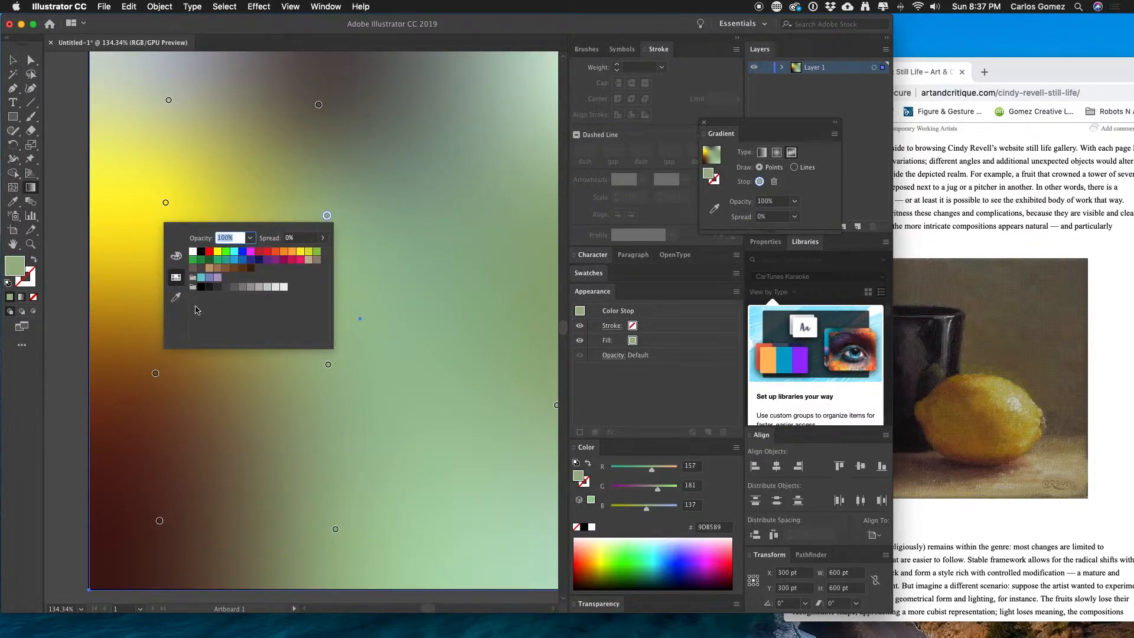
pyautogui.click(176, 297)
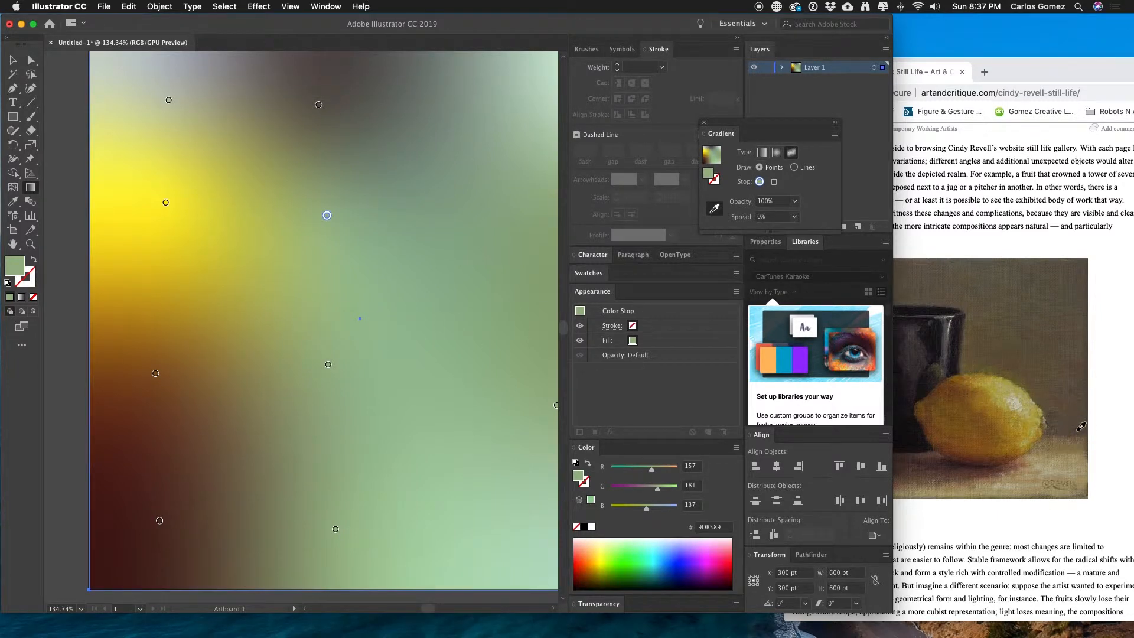
pyautogui.click(999, 319)
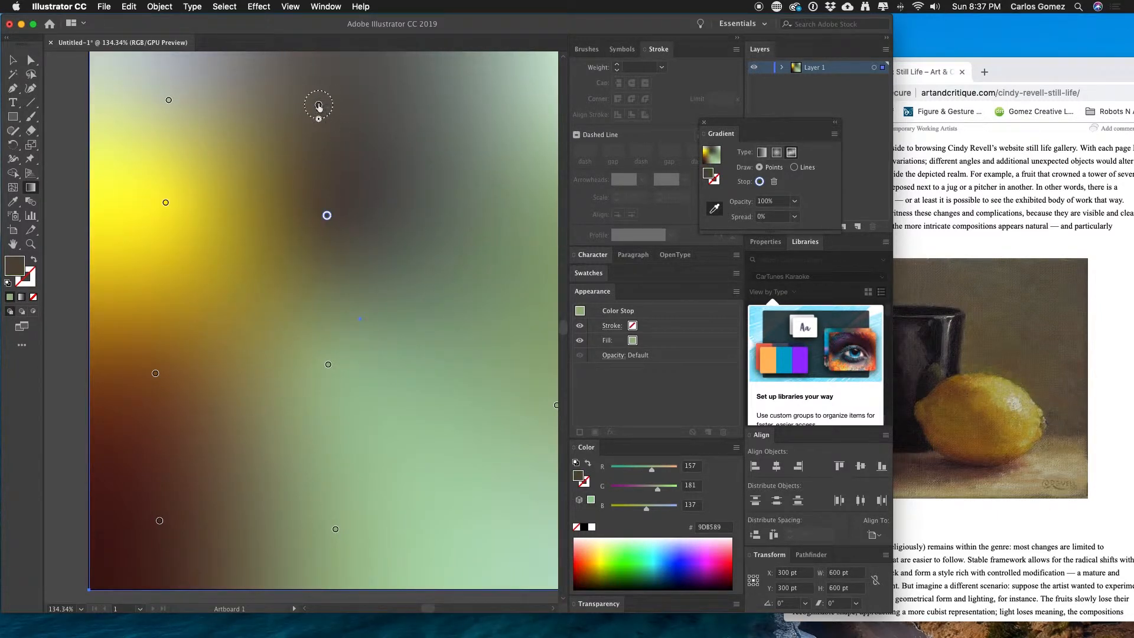
# Step: Adjust the top middle stop's RGB color to olive green 6D734D
pyautogui.doubleClick(319, 105)
pyautogui.click(167, 145)
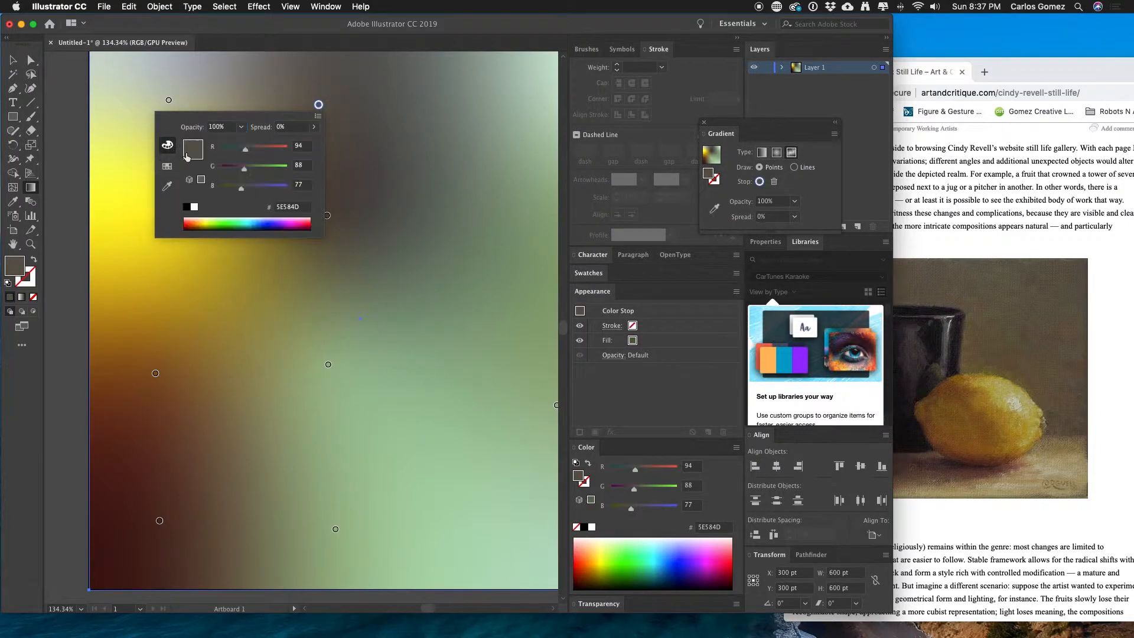
pyautogui.moveTo(244, 170); pyautogui.dragTo(250, 154)
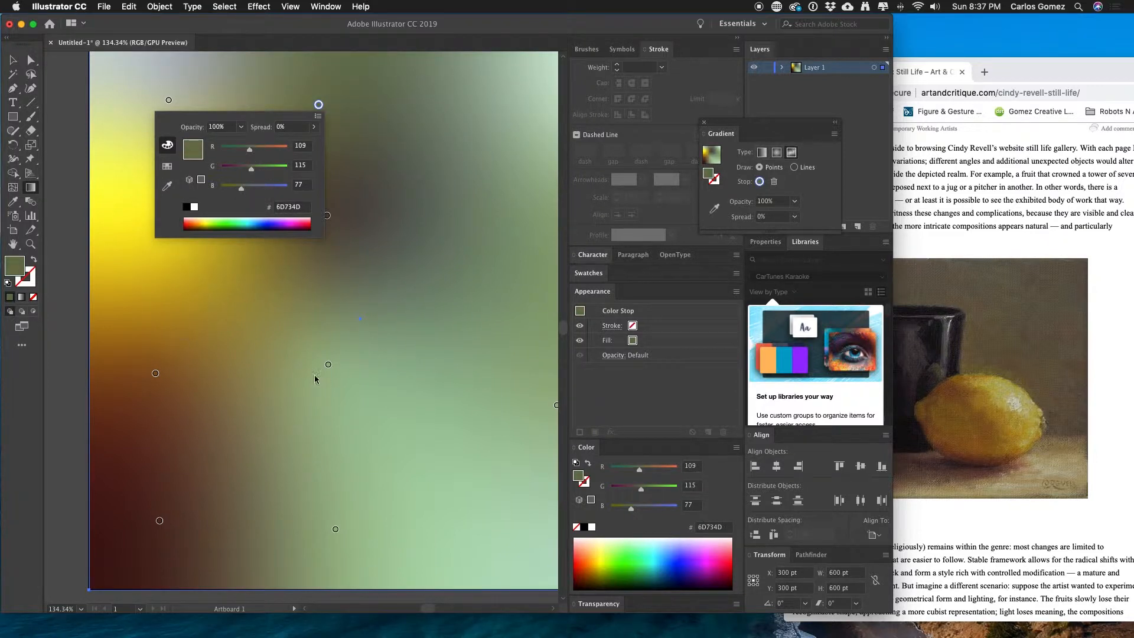
# Step: Color the lower two middle-column stops by sampling tan from the painted tabletop and brown from the shadow below the lemon
pyautogui.click(327, 365)
pyautogui.click(328, 365)
pyautogui.doubleClick(327, 364)
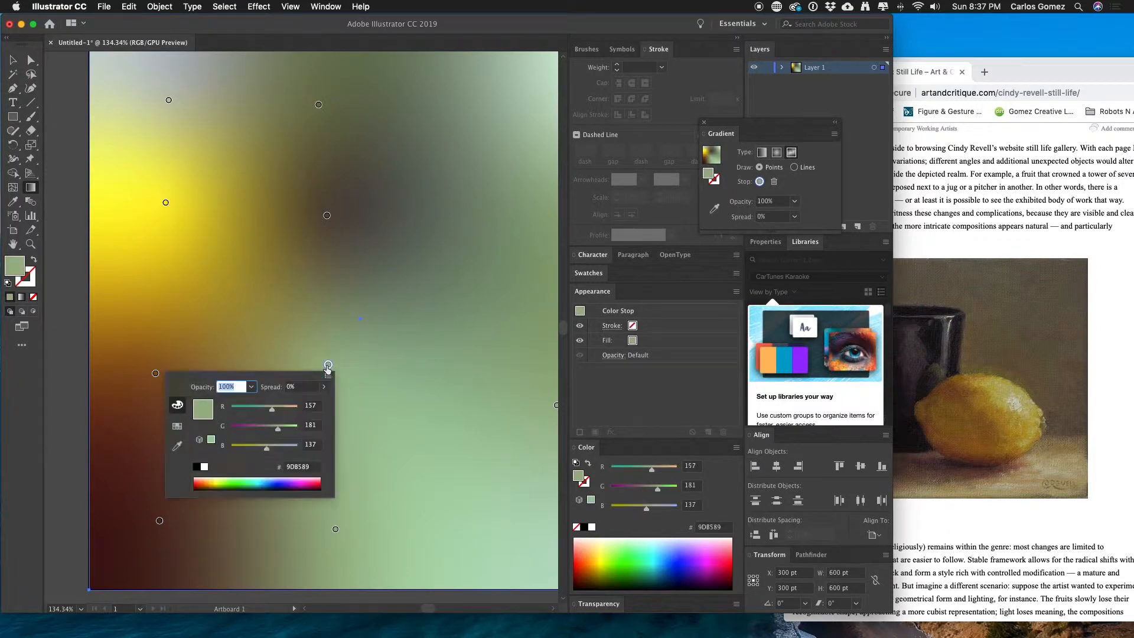
pyautogui.click(178, 448)
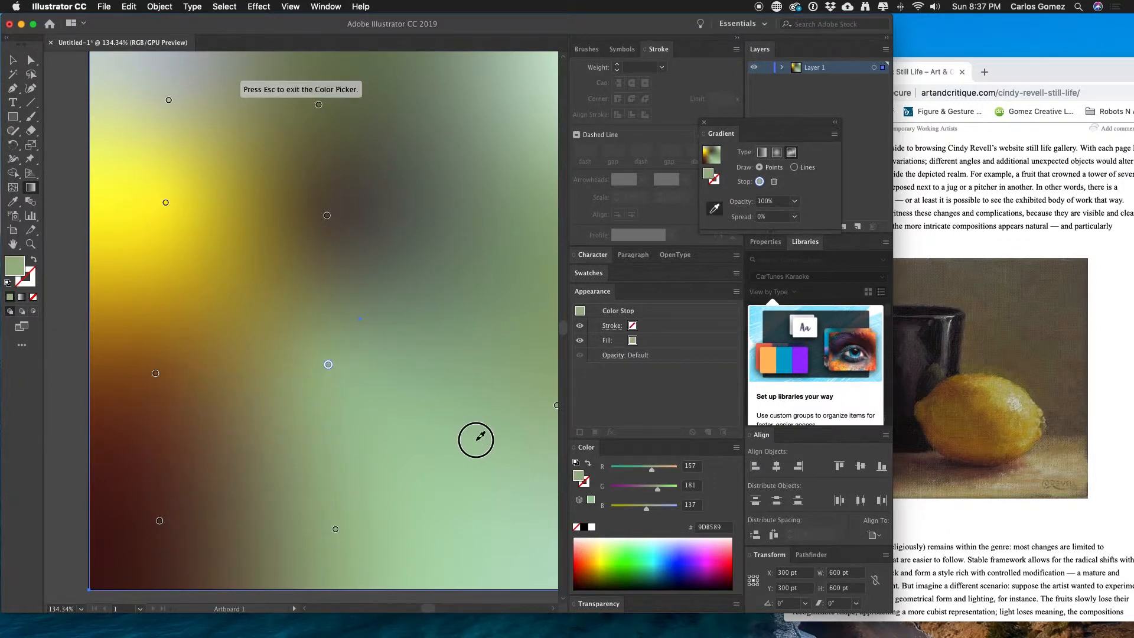
pyautogui.click(1067, 455)
pyautogui.doubleClick(336, 529)
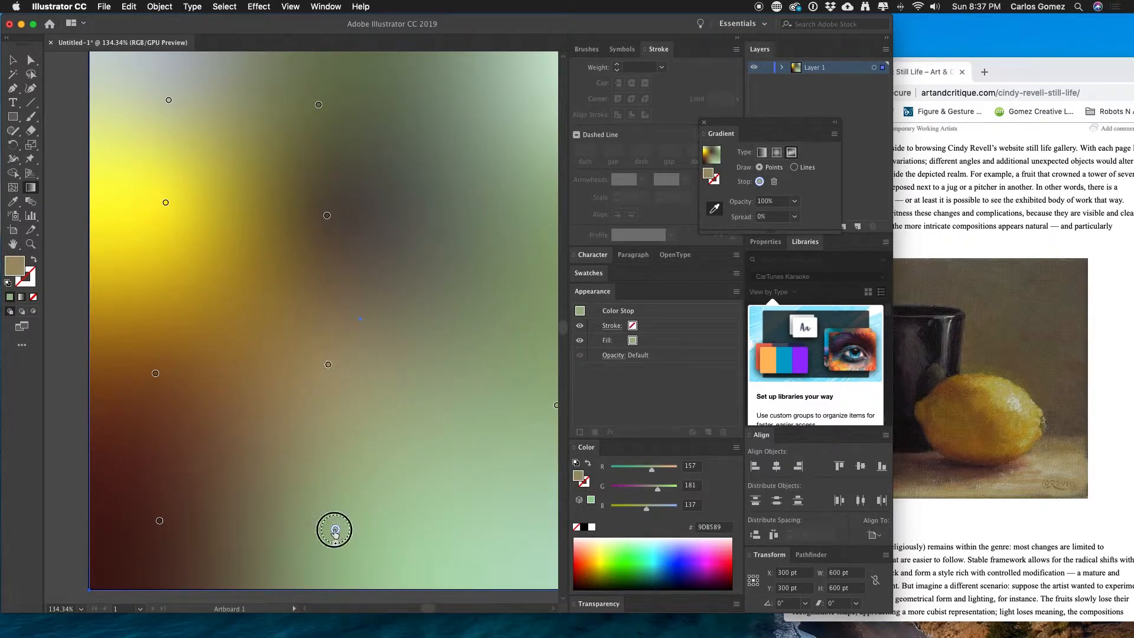
pyautogui.click(183, 471)
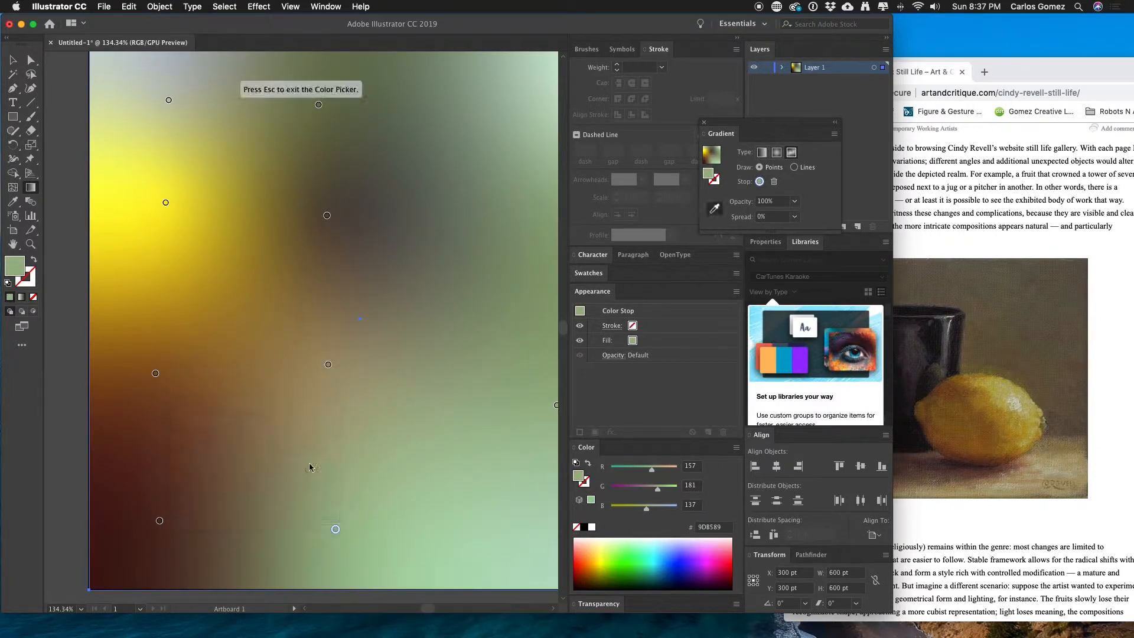
pyautogui.click(996, 476)
pyautogui.press('Escape')
# Step: Color the top two right-column stops by sampling near-black tones from the painting's dark mug
pyautogui.moveTo(407, 417); pyautogui.dragTo(325, 400)
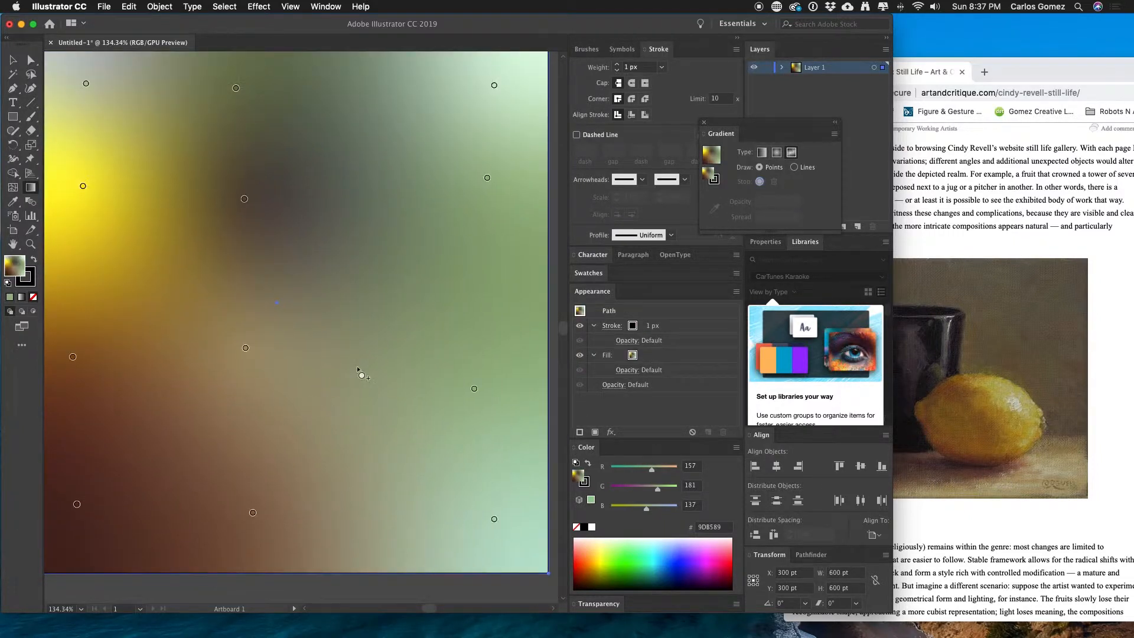
pyautogui.click(944, 357)
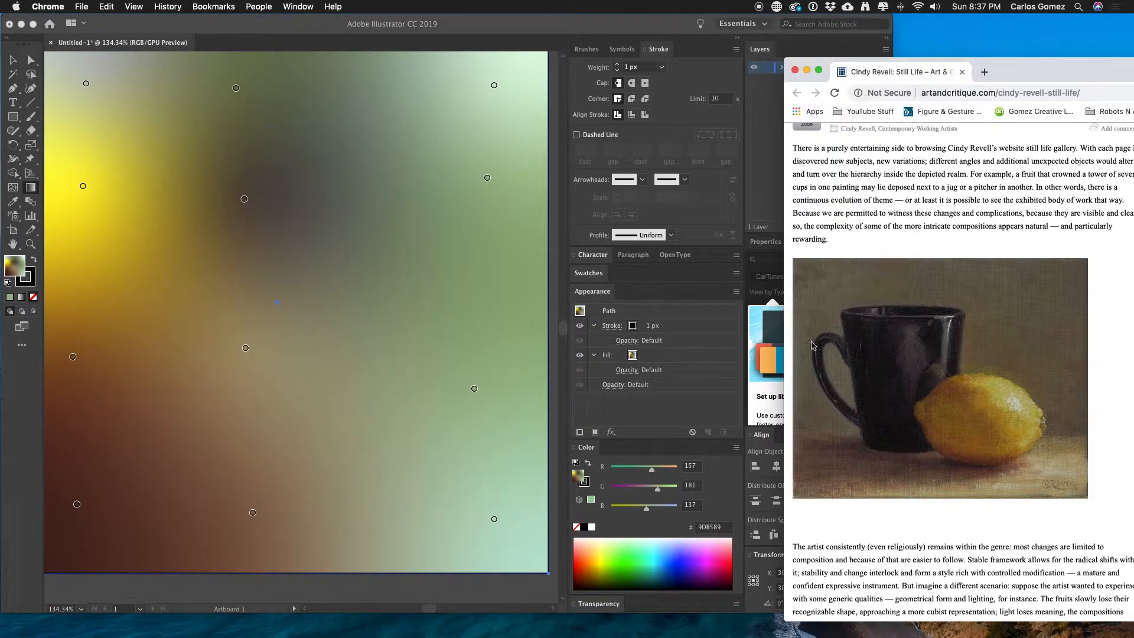
pyautogui.click(494, 85)
pyautogui.moveTo(494, 85); pyautogui.dragTo(472, 98)
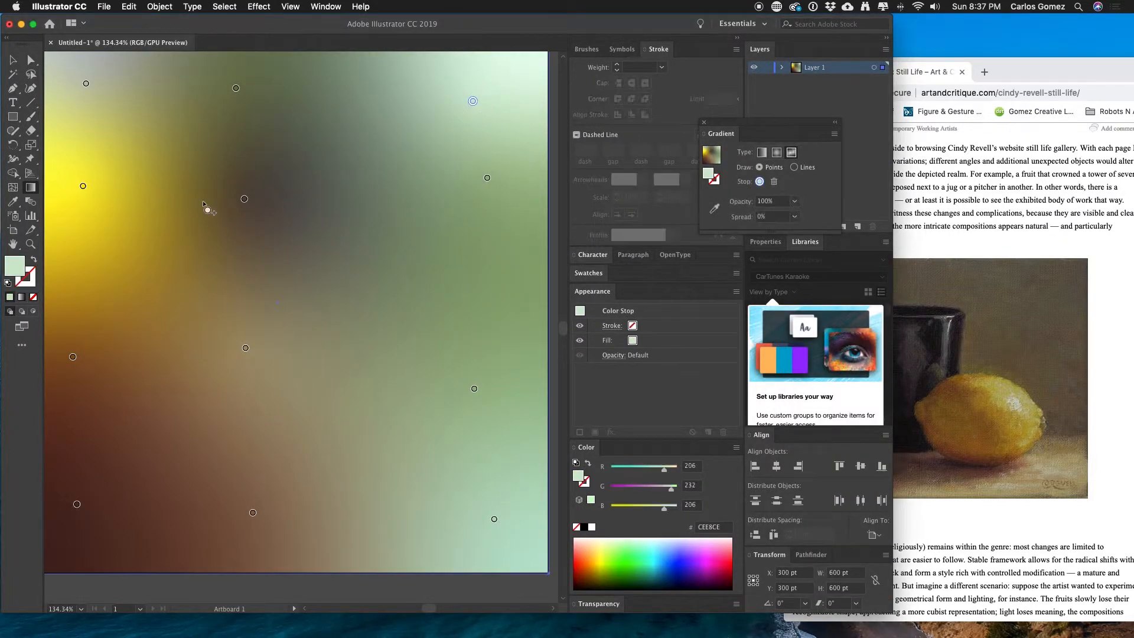
pyautogui.doubleClick(472, 101)
pyautogui.click(324, 185)
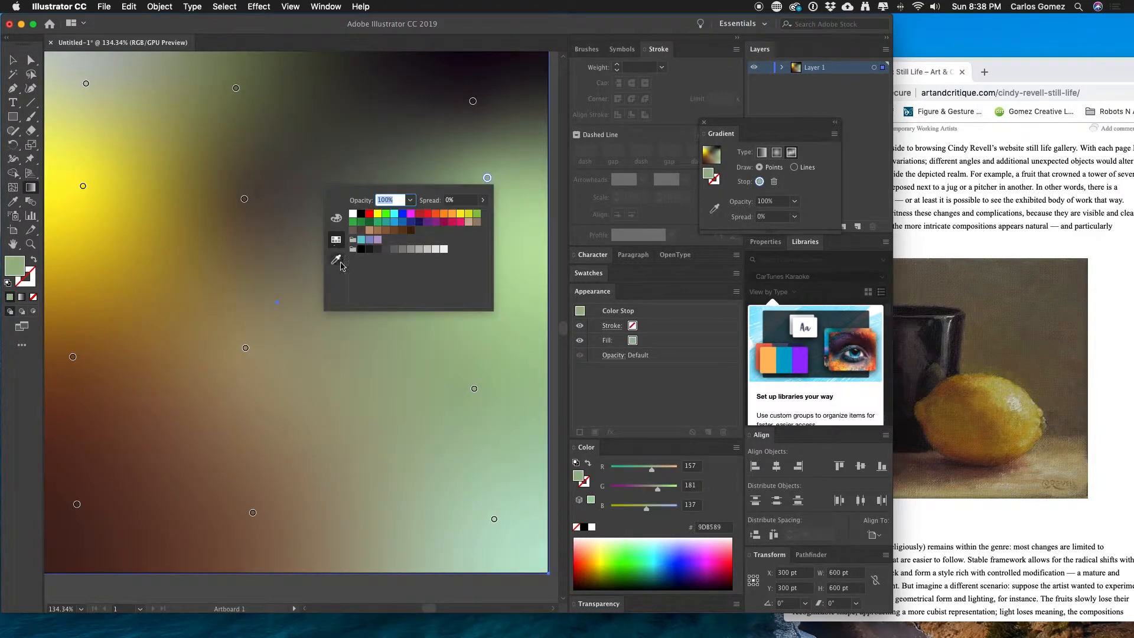
pyautogui.click(340, 262)
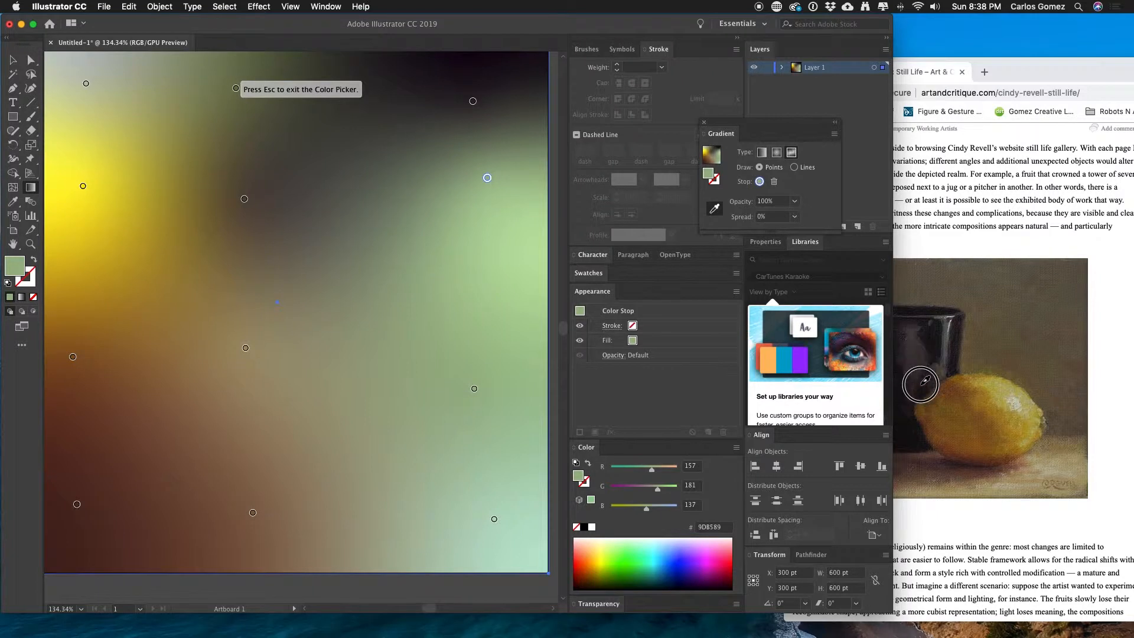
pyautogui.click(916, 449)
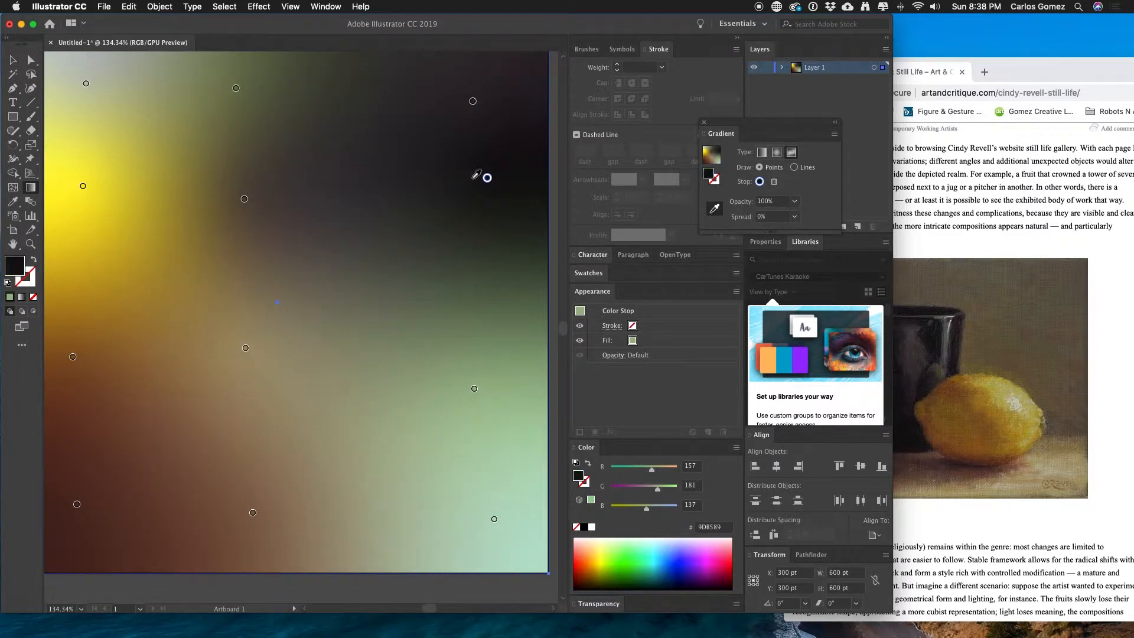
# Step: Reorder the right-column stops so the green one is at the top, with the two near-black stops spaced below it
pyautogui.moveTo(485, 178); pyautogui.dragTo(462, 213)
pyautogui.moveTo(455, 384); pyautogui.dragTo(482, 376)
pyautogui.moveTo(462, 214)
pyautogui.mouseDown()
pyautogui.moveTo(413, 132)
pyautogui.moveTo(416, 109)
pyautogui.moveTo(466, 199)
pyautogui.moveTo(458, 213)
pyautogui.mouseUp()
pyautogui.moveTo(416, 108); pyautogui.dragTo(462, 105)
# Step: Color the top-right green stop by sampling gray from the mug, and adjust it to blue-gray 6C7782
pyautogui.doubleClick(463, 105)
pyautogui.click(317, 186)
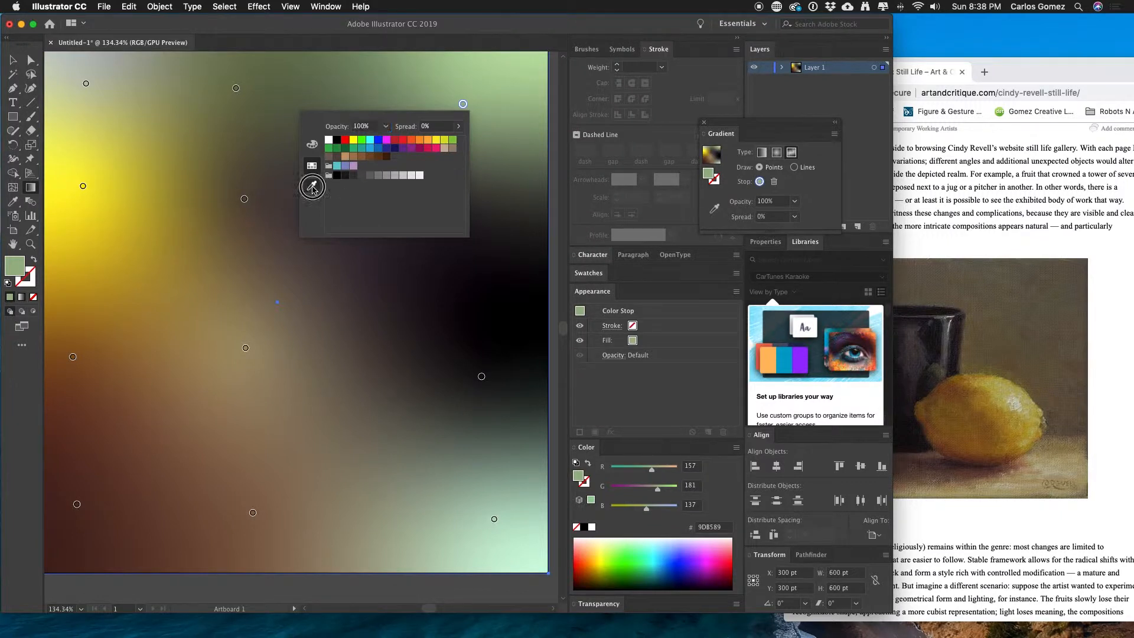
pyautogui.click(944, 337)
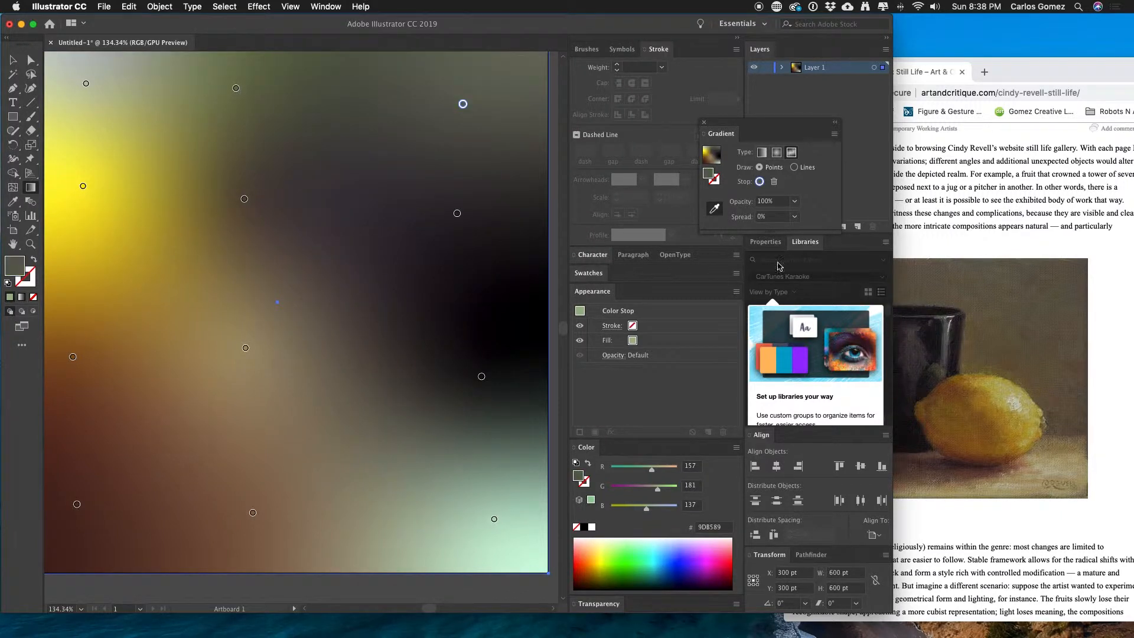
pyautogui.doubleClick(463, 105)
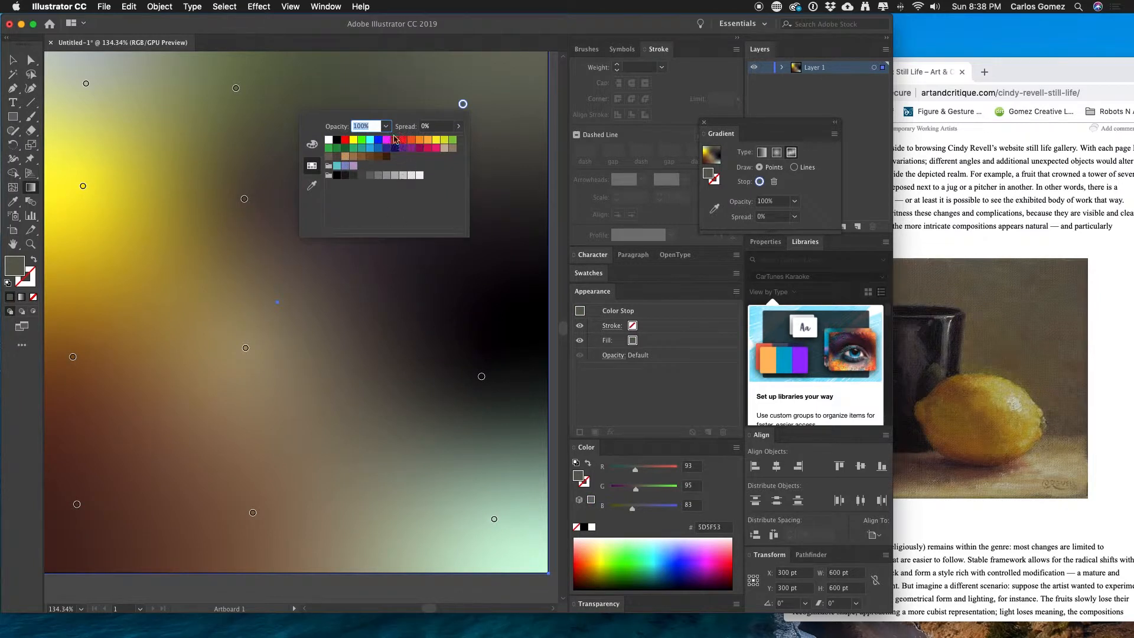
pyautogui.click(312, 144)
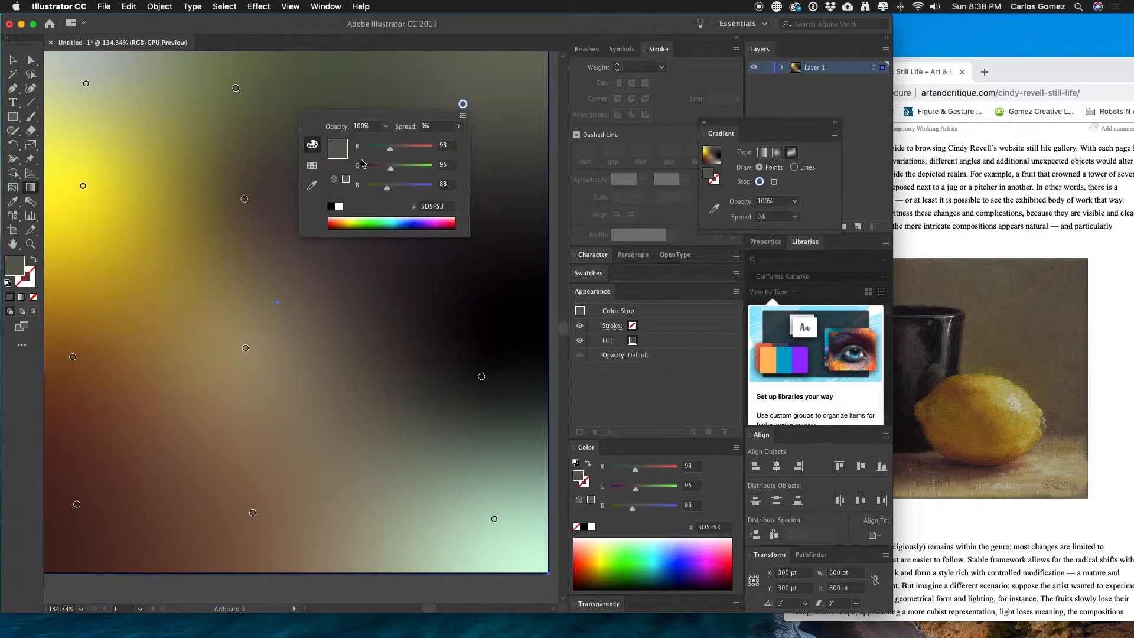
pyautogui.moveTo(390, 150); pyautogui.dragTo(401, 187)
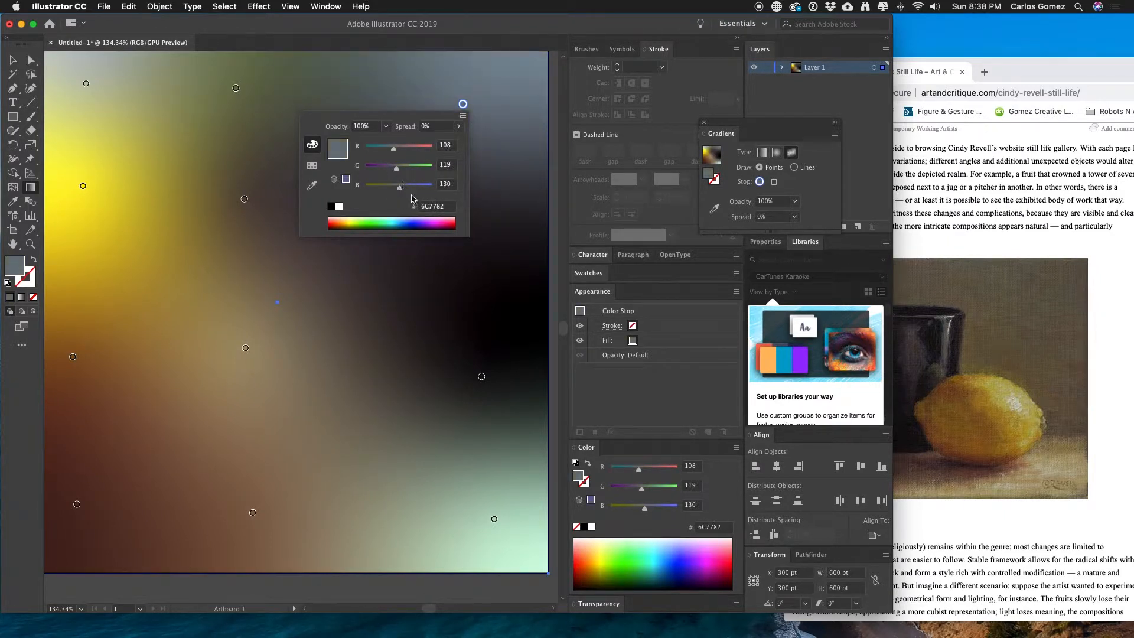
pyautogui.click(552, 243)
# Step: Lighten the second right-column stop to dark gray 3D4044 and nudge the black stop below it slightly down and inward
pyautogui.doubleClick(458, 214)
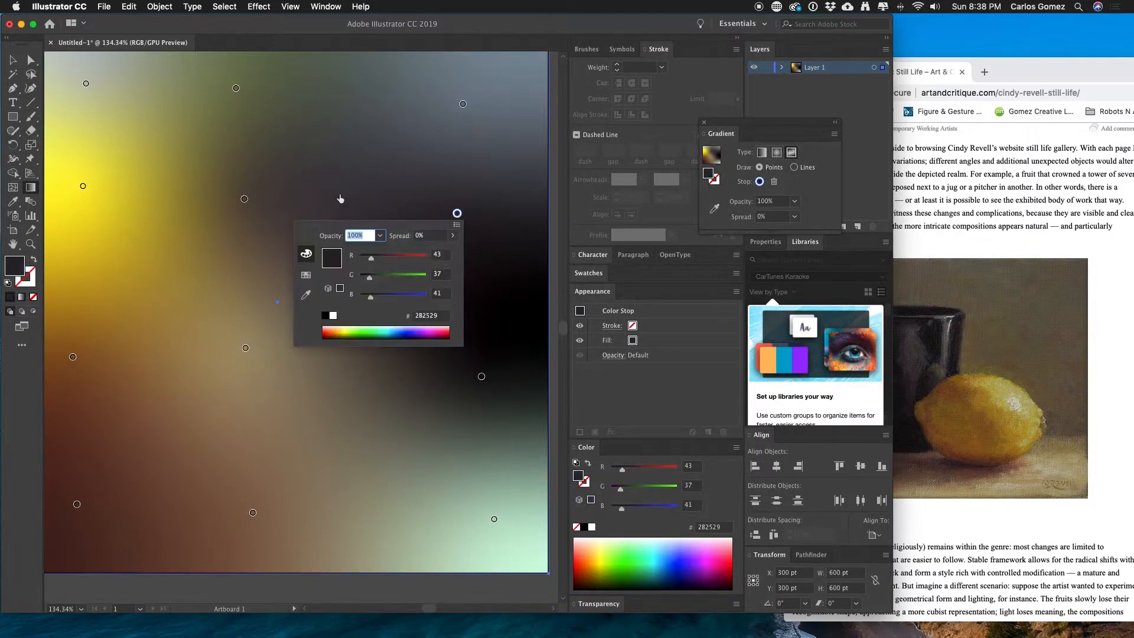
pyautogui.moveTo(370, 260); pyautogui.dragTo(379, 299)
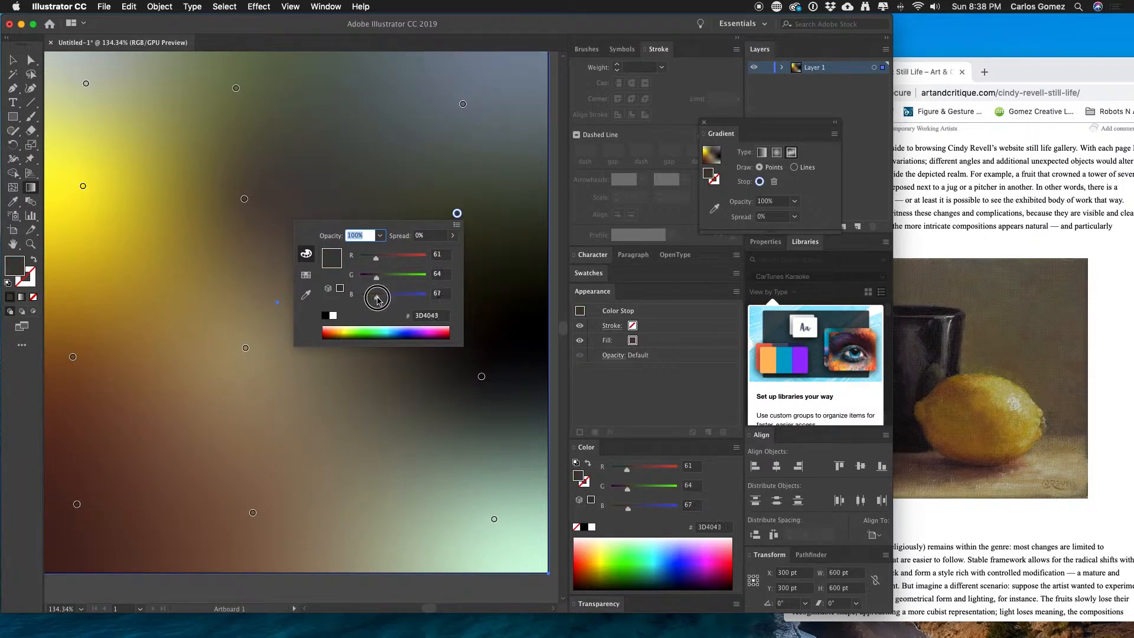
pyautogui.click(484, 378)
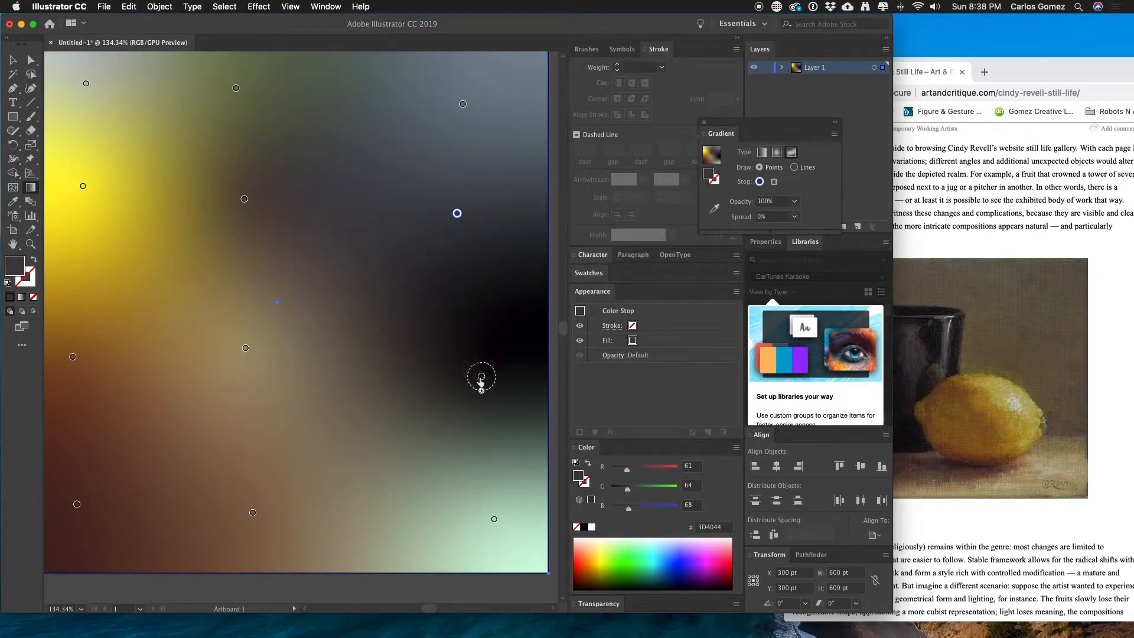
pyautogui.moveTo(481, 378); pyautogui.dragTo(469, 389)
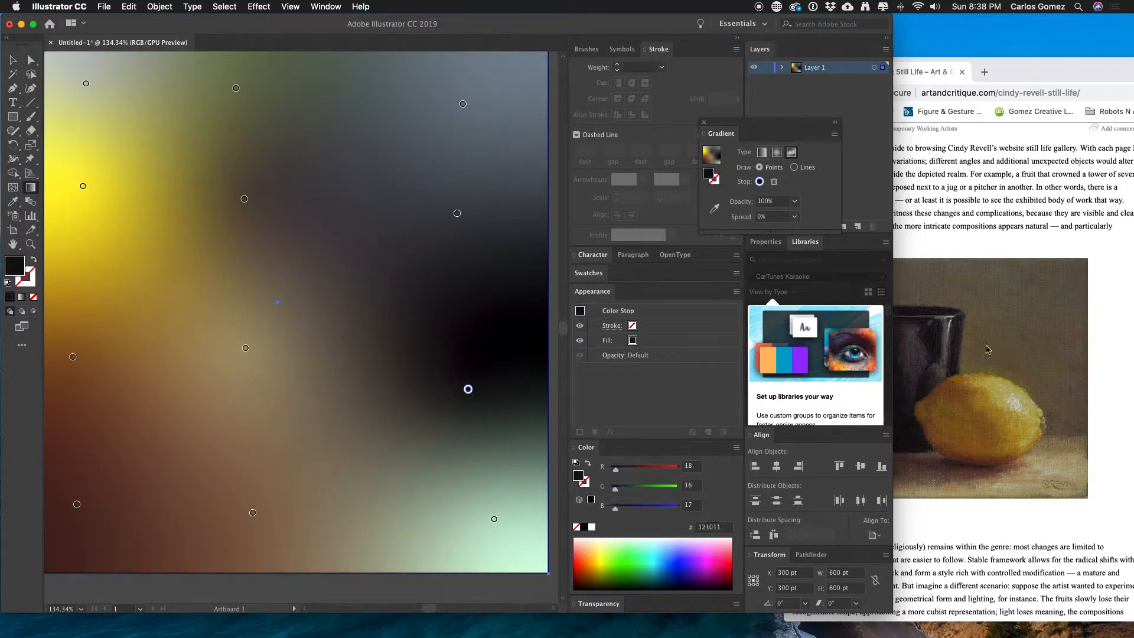
# Step: Move the pale green stop from the square's lower-right corner to between the tan and black stops
pyautogui.click(1025, 334)
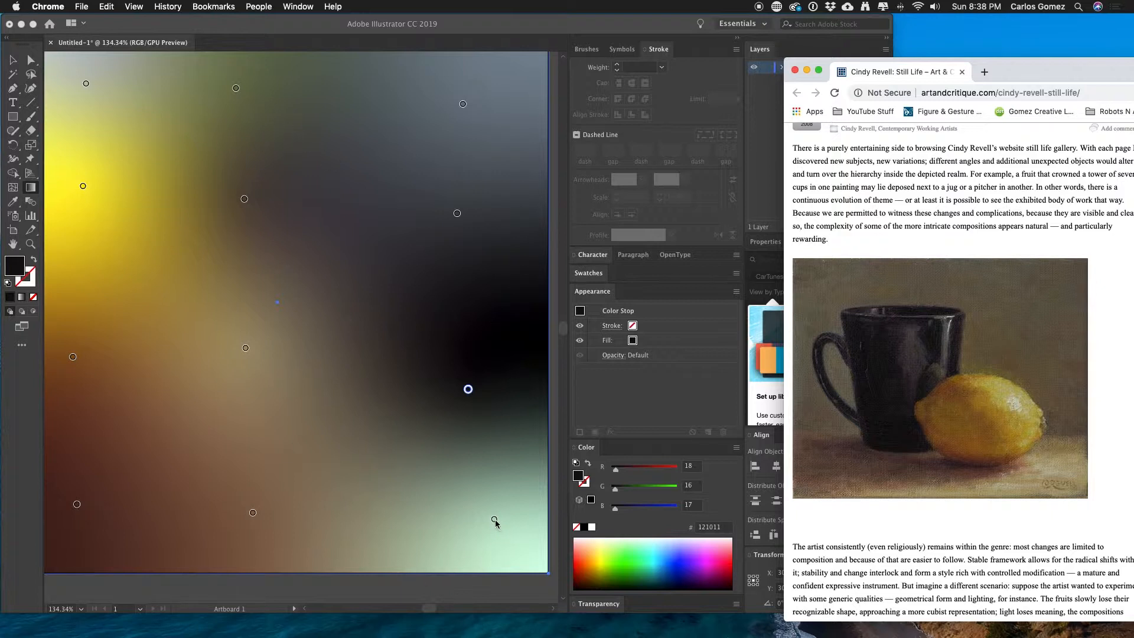
pyautogui.click(495, 522)
pyautogui.moveTo(495, 523); pyautogui.dragTo(484, 530)
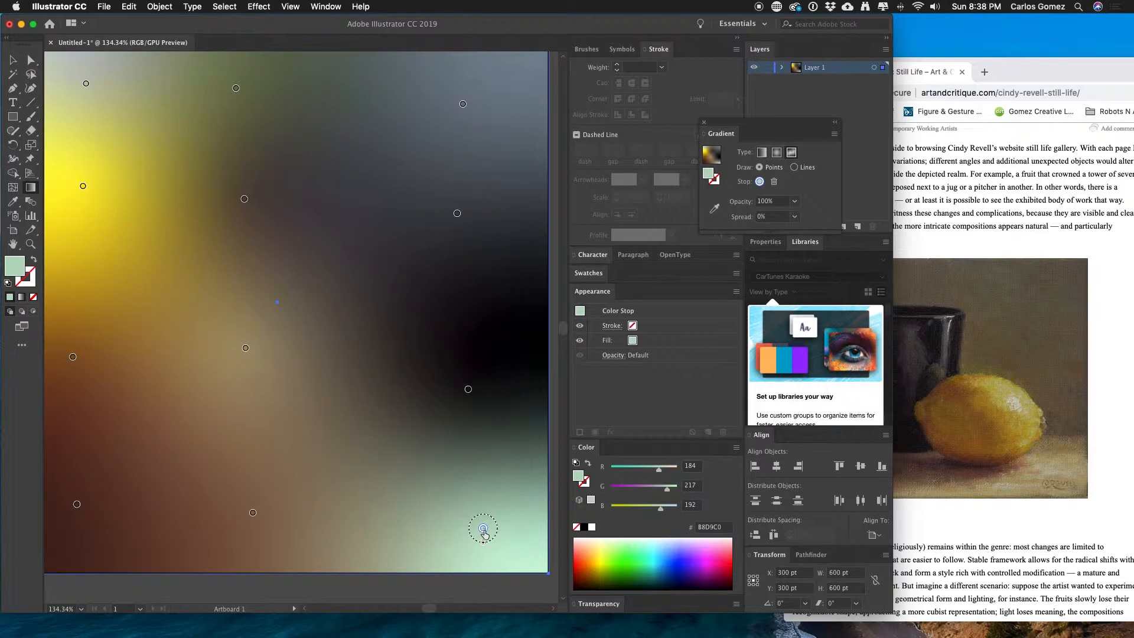
pyautogui.moveTo(484, 531); pyautogui.dragTo(338, 371)
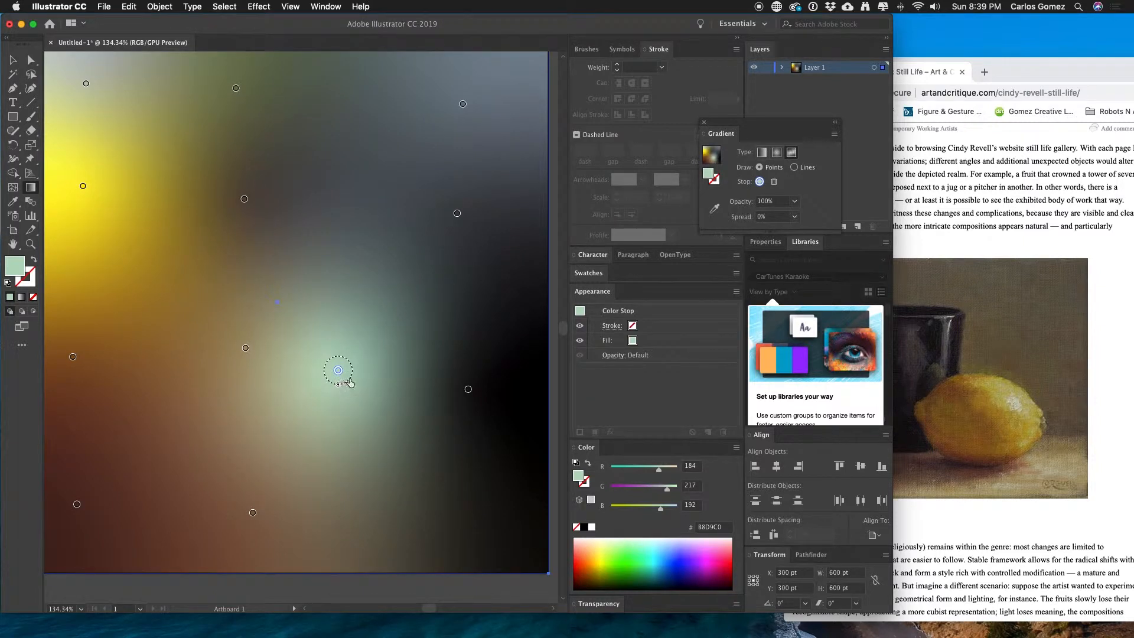
# Step: Test a 100% spread on the pale green stop, restore its small spread, and move the stop slightly downward
pyautogui.moveTo(334, 364); pyautogui.dragTo(351, 419)
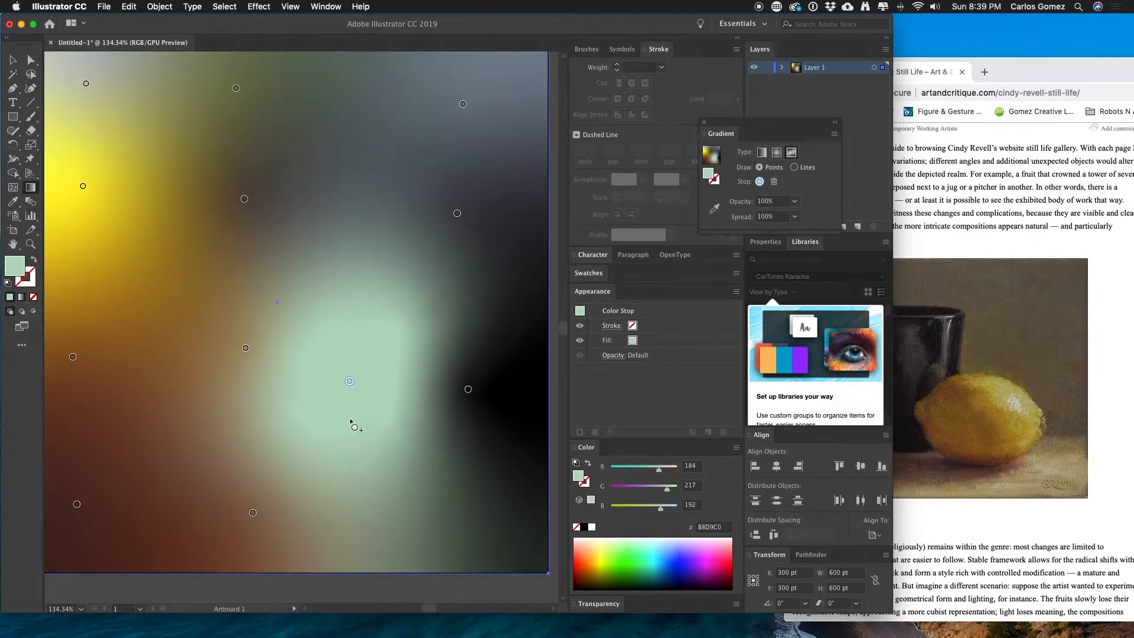
pyautogui.moveTo(350, 383)
pyautogui.moveTo(351, 406); pyautogui.dragTo(341, 431)
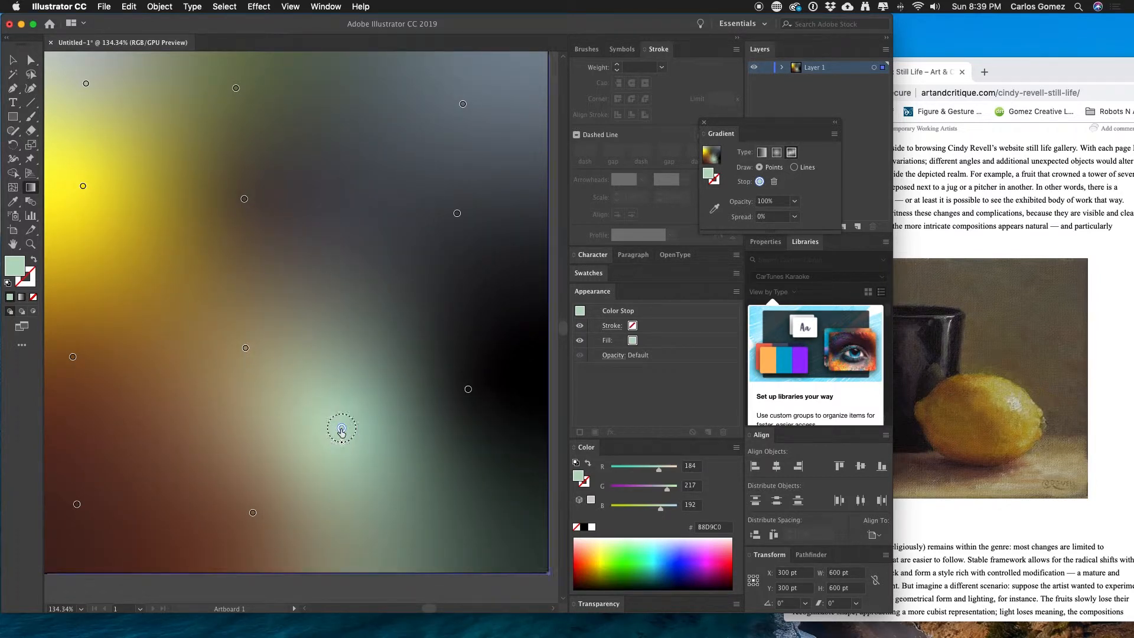
# Step: Delete the pale green stop and move the black stop down toward the square's lower-right corner
pyautogui.press('Delete')
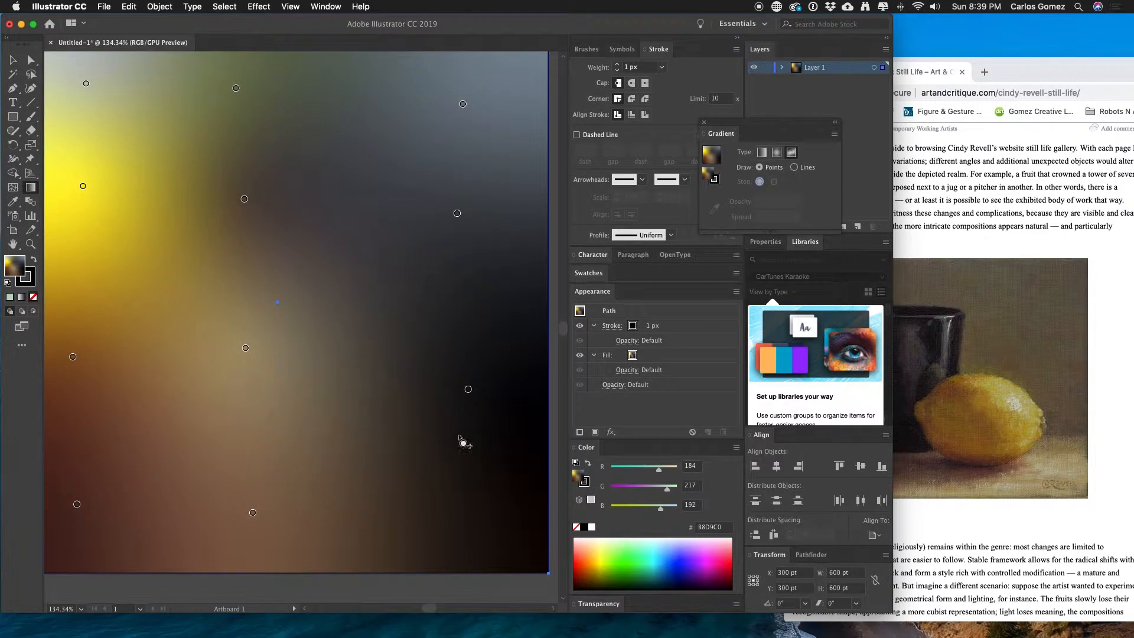
pyautogui.moveTo(468, 390); pyautogui.dragTo(478, 465)
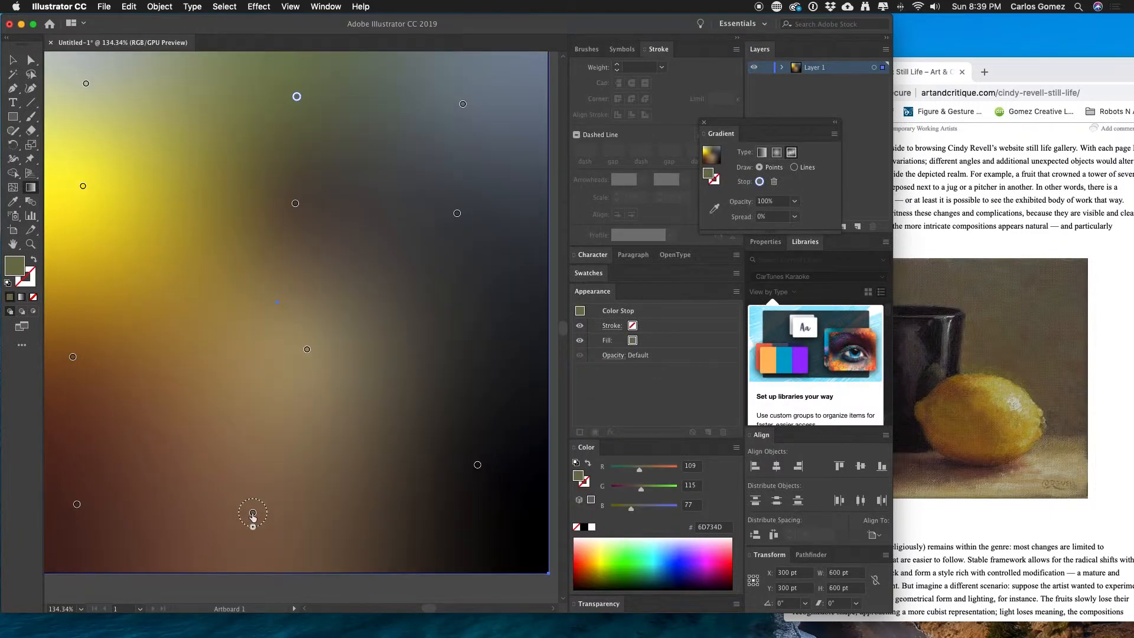
# Step: Shift the middle-column color stops slightly toward the right side of the gradient square
pyautogui.moveTo(253, 514); pyautogui.dragTo(292, 509)
pyautogui.moveTo(139, 320); pyautogui.dragTo(177, 315)
pyautogui.moveTo(324, 413); pyautogui.dragTo(209, 424)
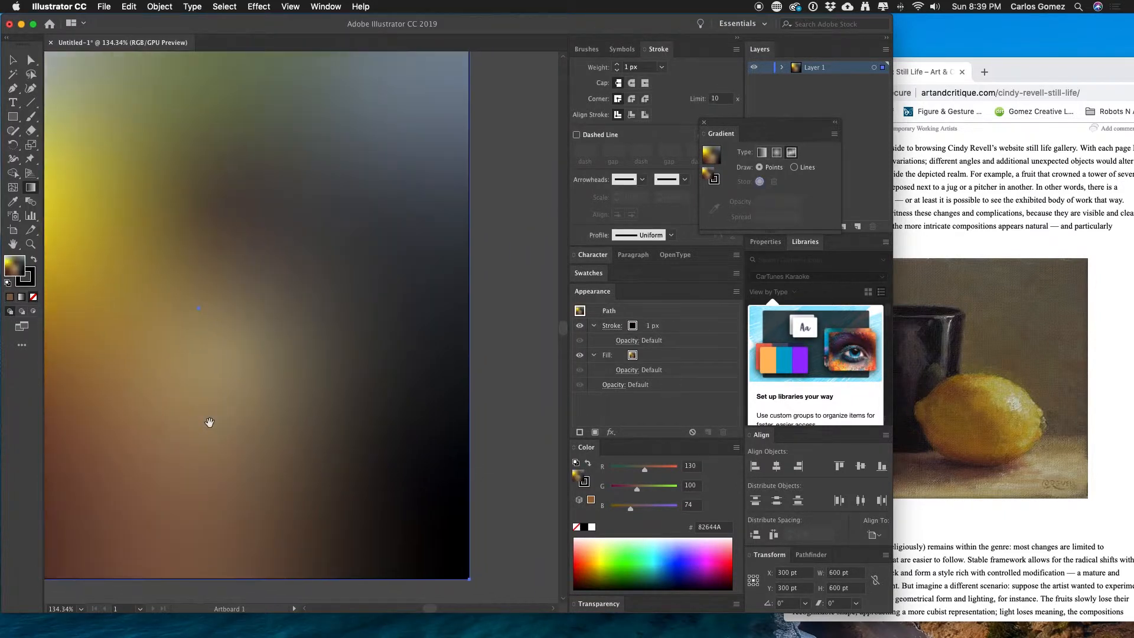
pyautogui.moveTo(243, 377); pyautogui.dragTo(336, 408)
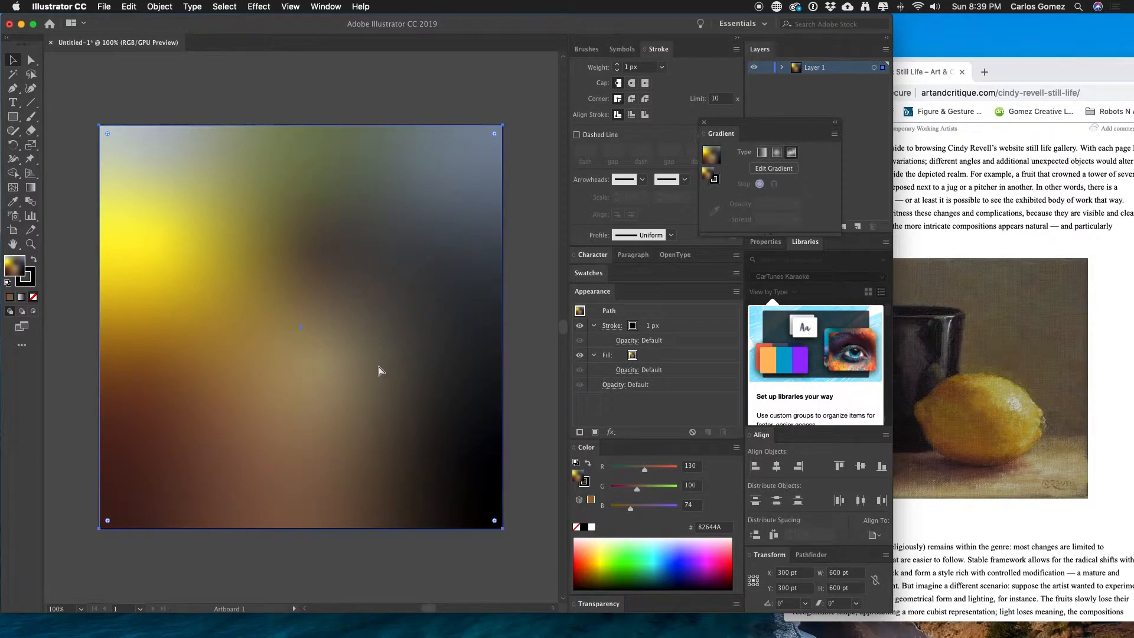
# Step: Copy the gradient square, switch to Photoshop, and create a 610 x 610 px, 72 ppi document from the Clipboard preset
pyautogui.click(129, 7)
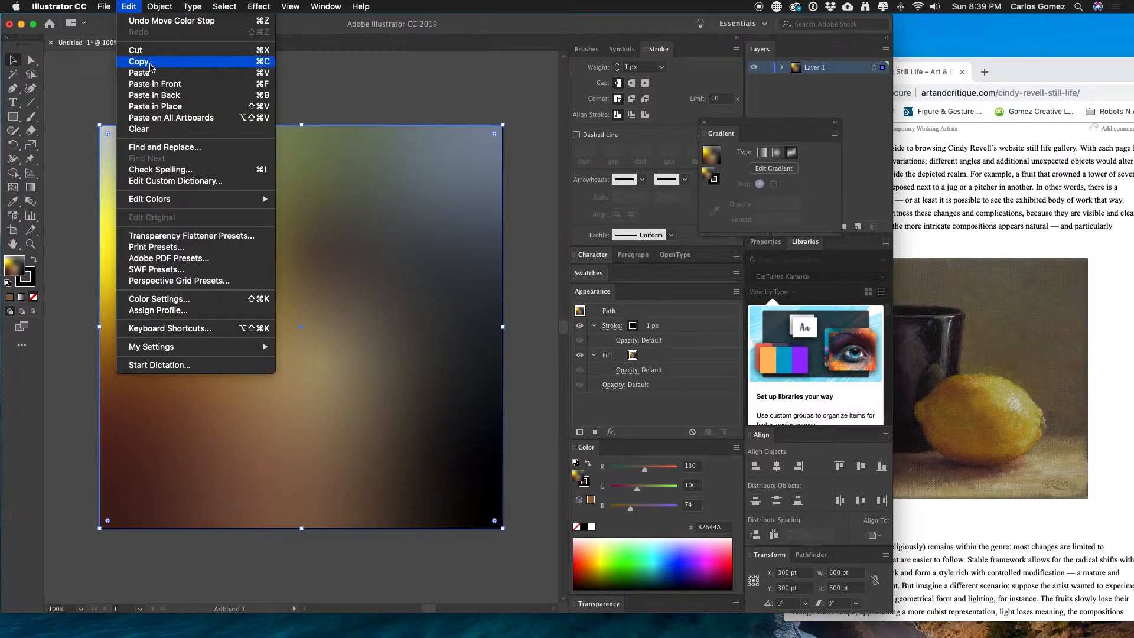
pyautogui.click(139, 62)
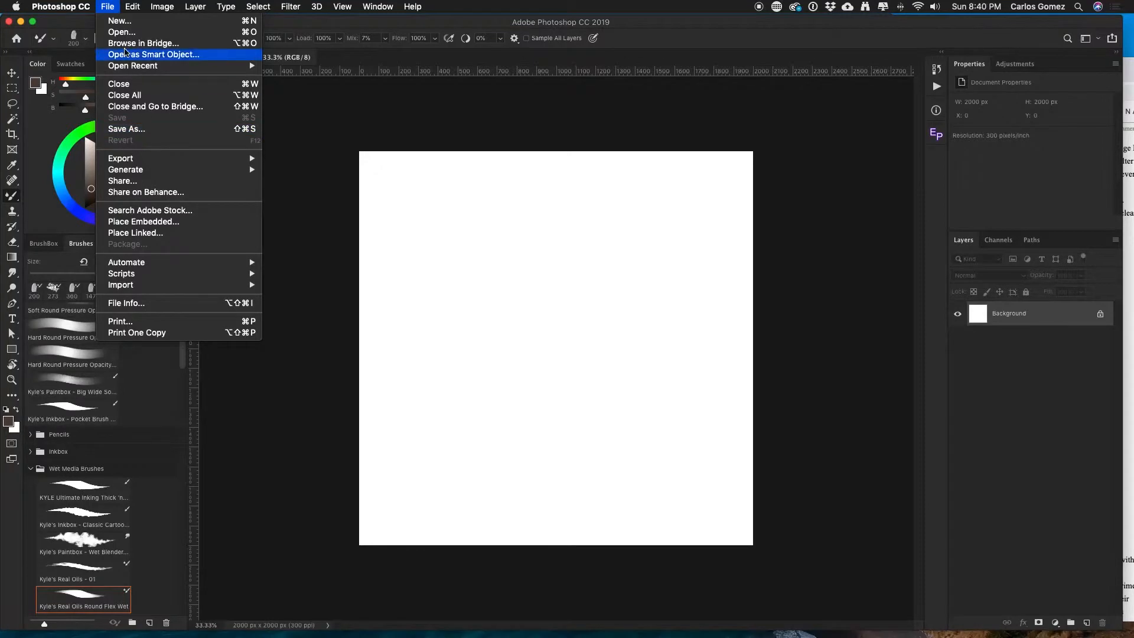
pyautogui.click(125, 23)
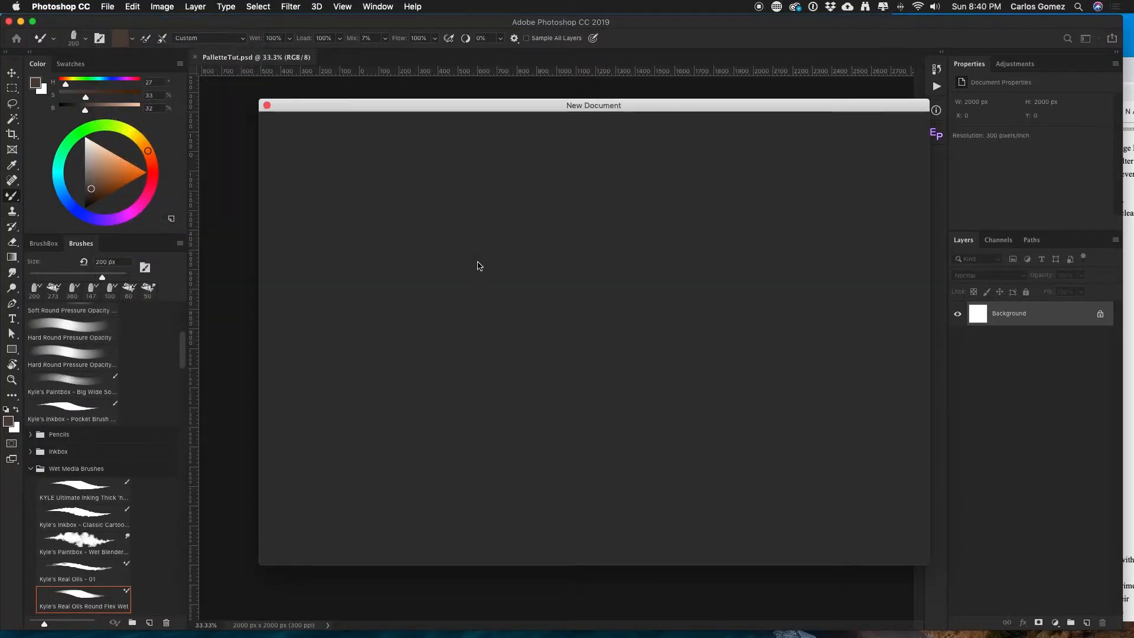
pyautogui.moveTo(408, 106); pyautogui.dragTo(228, 93)
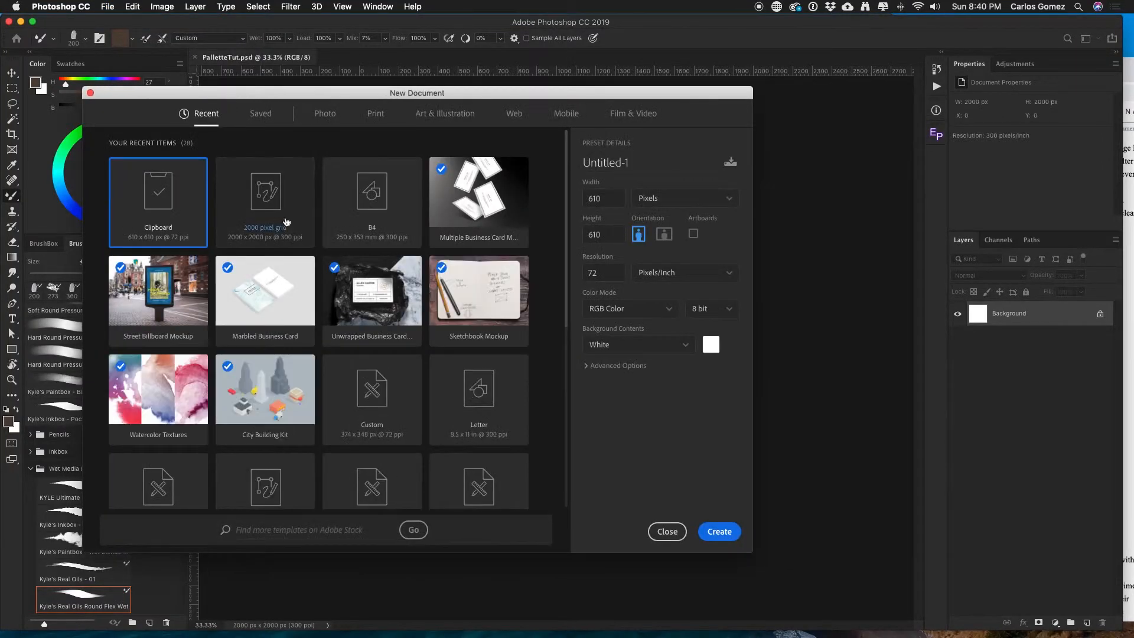
pyautogui.click(719, 532)
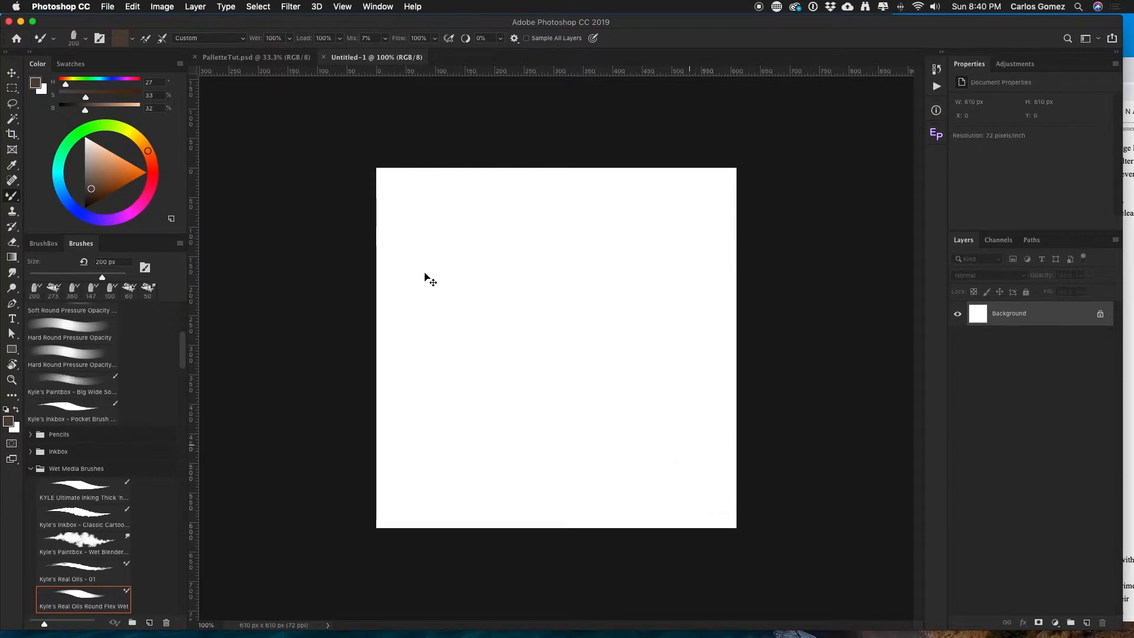
# Step: Paste the gradient as a Smart Object, enlarge it slightly to fill the canvas, and commit the placement
pyautogui.click(133, 8)
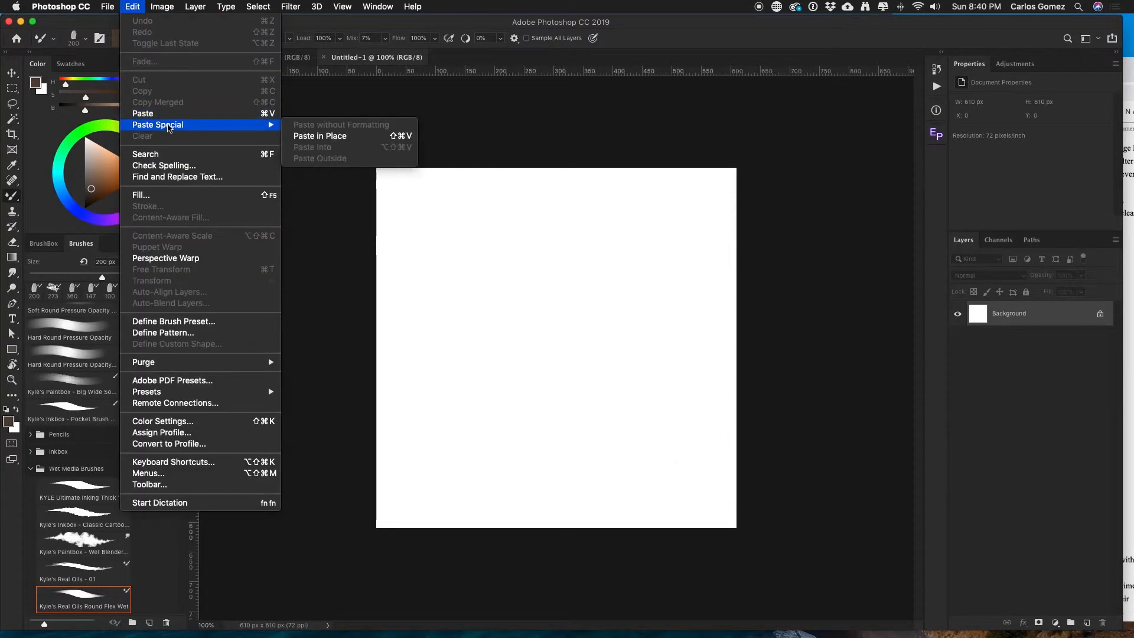
pyautogui.click(137, 114)
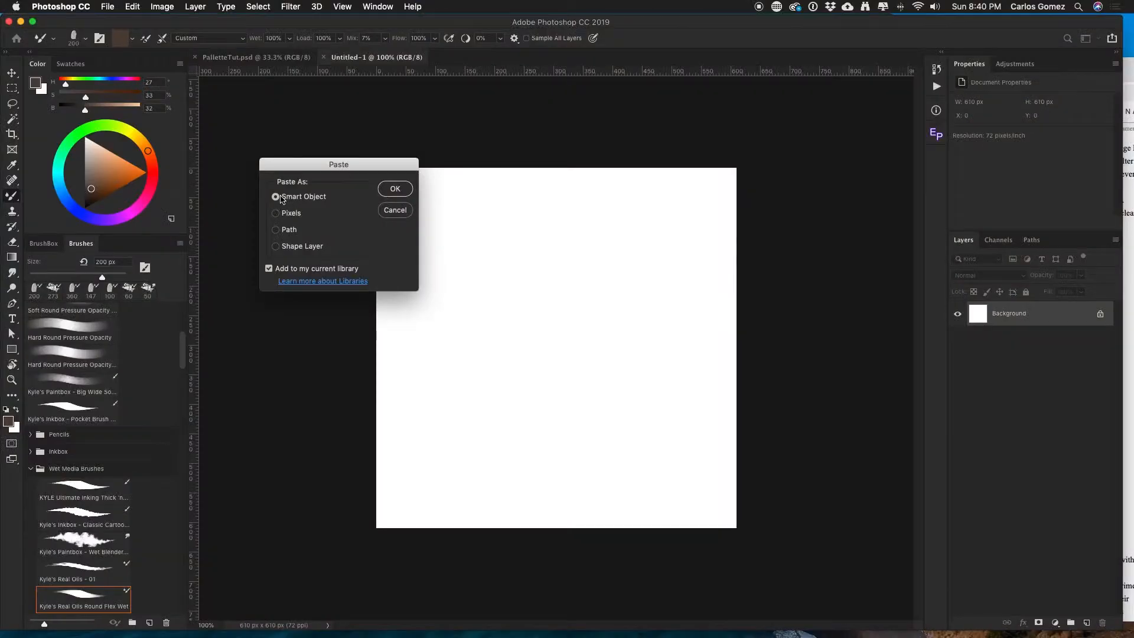
pyautogui.click(391, 191)
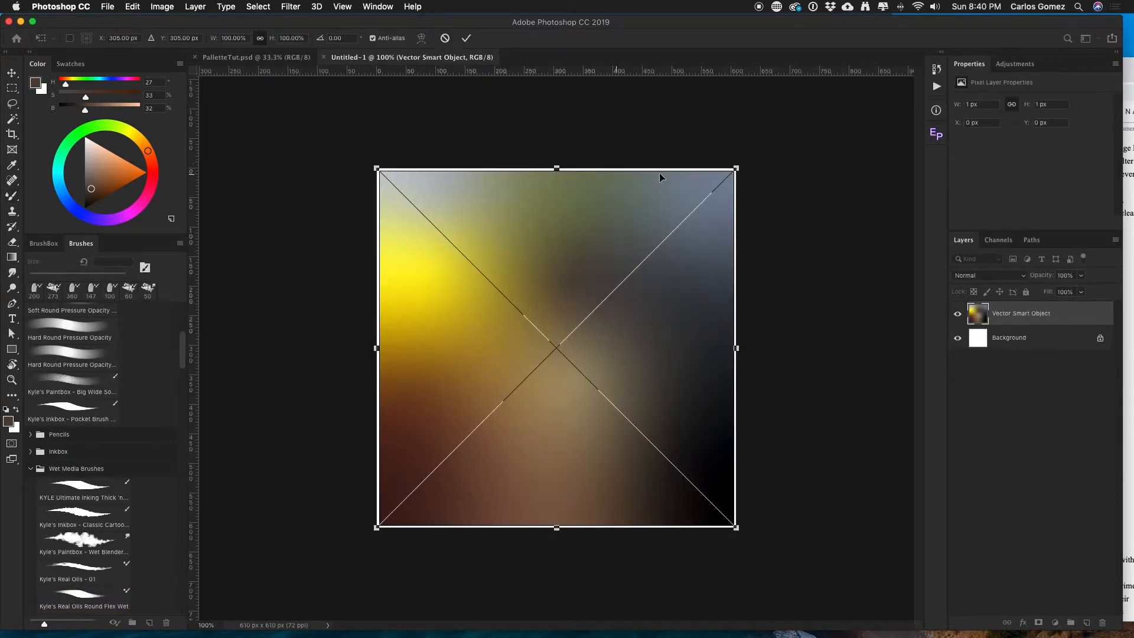
pyautogui.moveTo(733, 167); pyautogui.dragTo(739, 164)
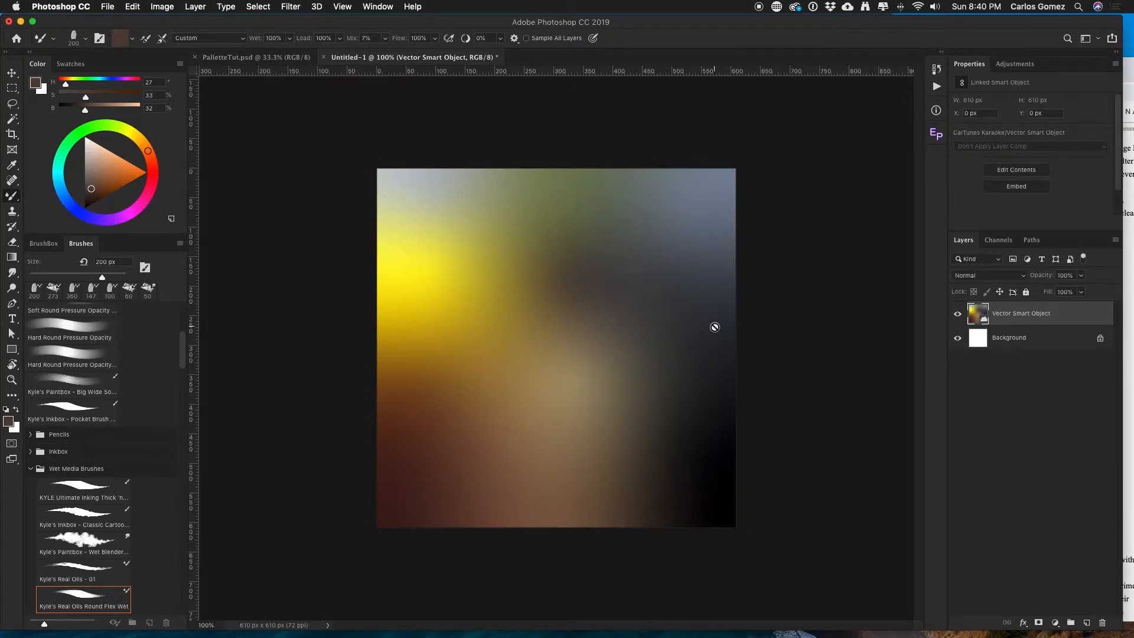
# Step: Arrange the gradient document side by side with PalletteTut.psd and narrow the color and brush area
pyautogui.moveTo(384, 61); pyautogui.dragTo(189, 110)
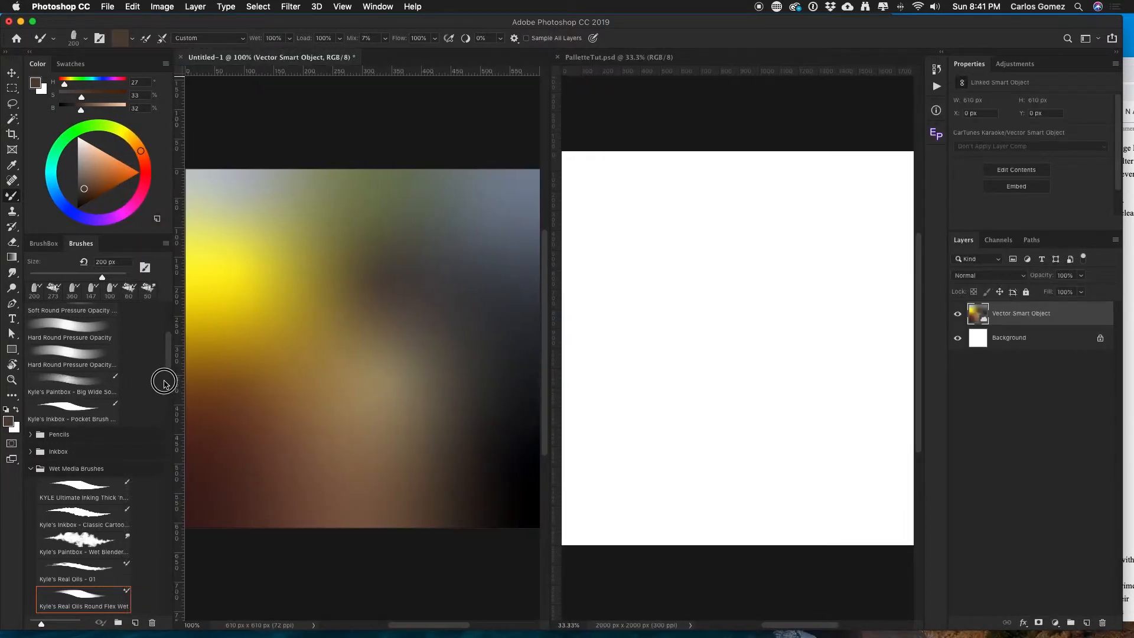
pyautogui.moveTo(165, 383); pyautogui.dragTo(155, 381)
pyautogui.scroll(-3, 63, 389)
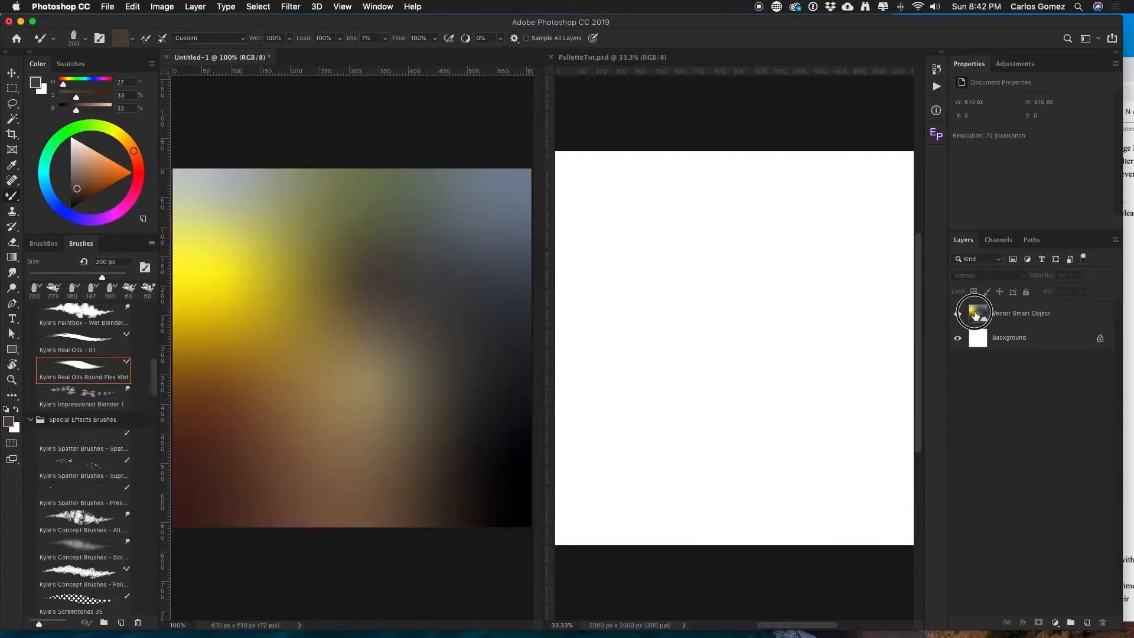
# Step: Open the Vector Smart Object for editing in Illustrator and move its black stop slightly up and inward with the Gradient tool
pyautogui.doubleClick(976, 315)
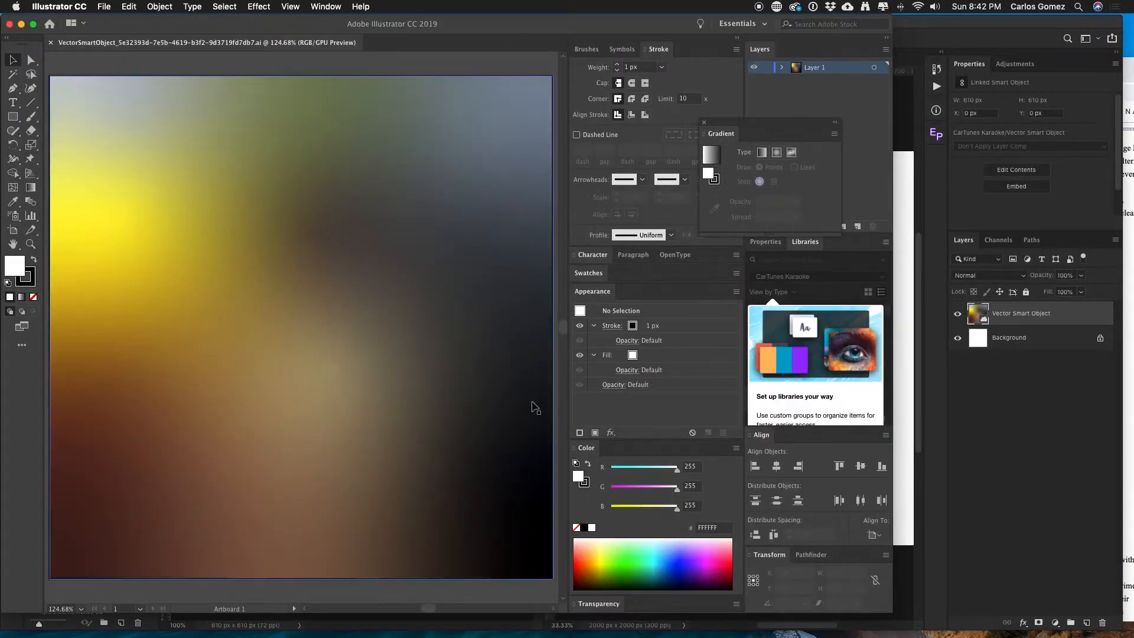
pyautogui.click(266, 330)
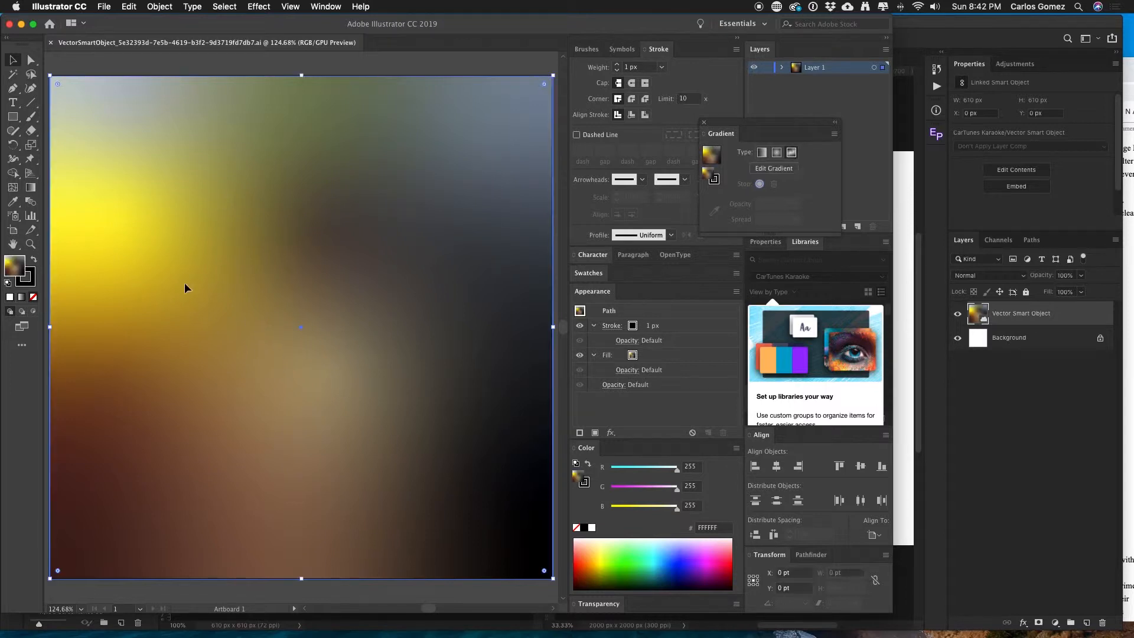
pyautogui.click(32, 189)
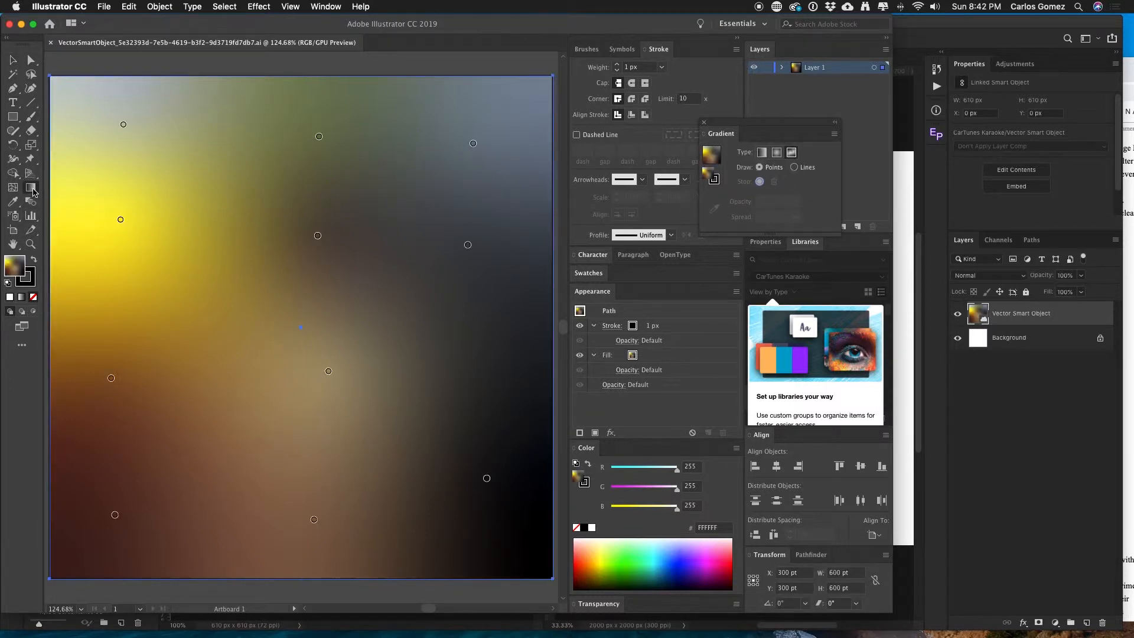
pyautogui.moveTo(487, 478); pyautogui.dragTo(470, 430)
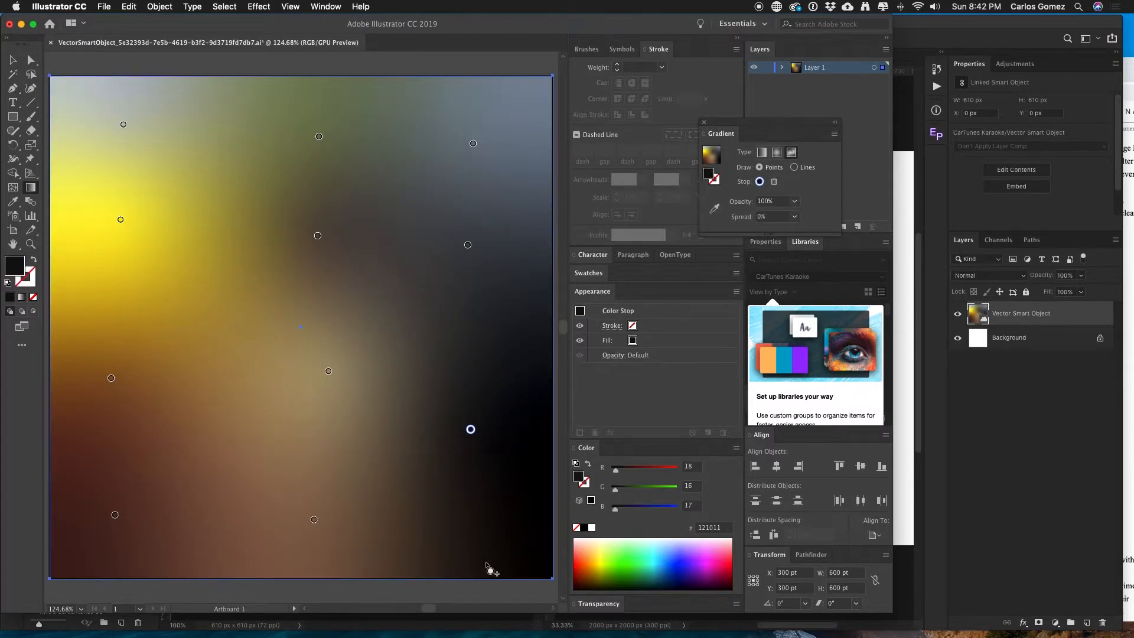
# Step: Add a color stop near the gradient's lower-right corner and color it bright red FF2300
pyautogui.click(484, 566)
pyautogui.doubleClick(483, 566)
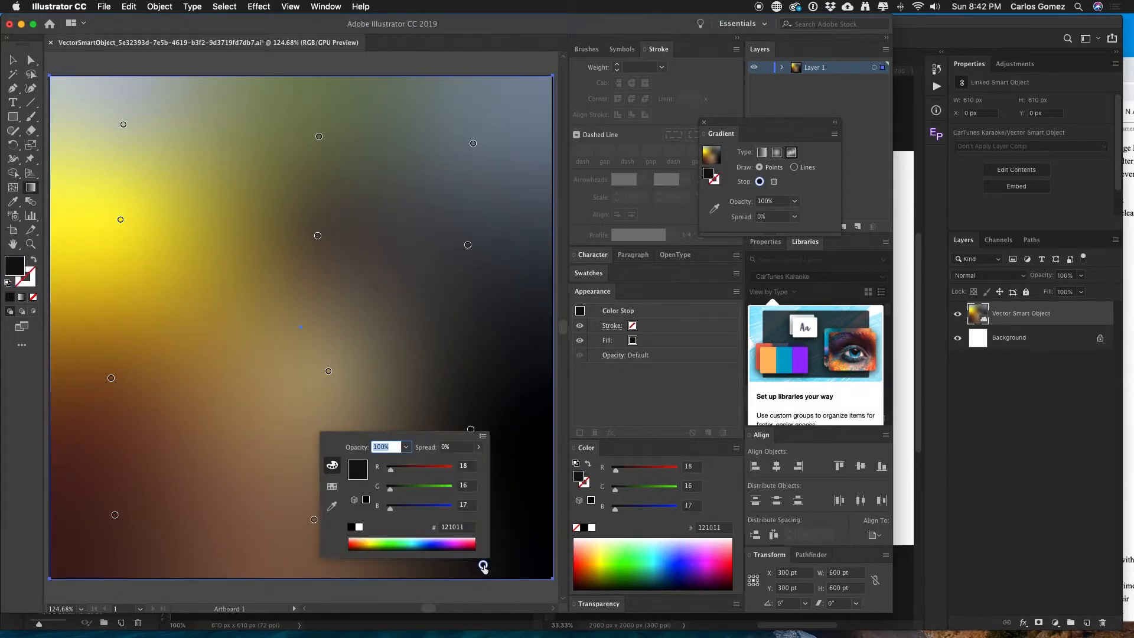
pyautogui.click(353, 545)
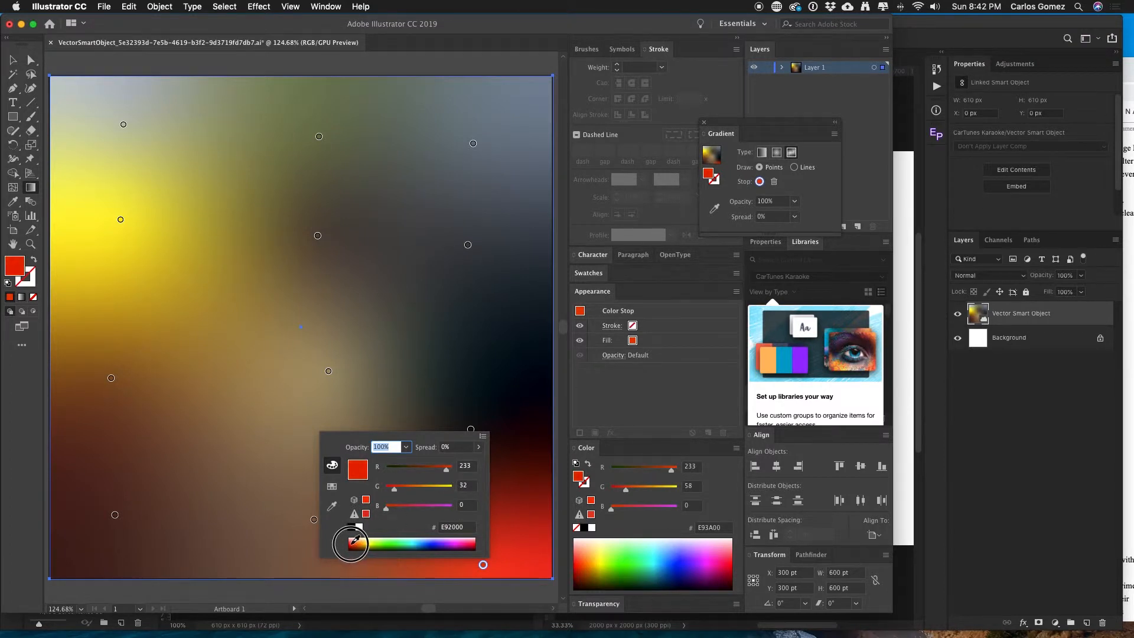
pyautogui.click(474, 543)
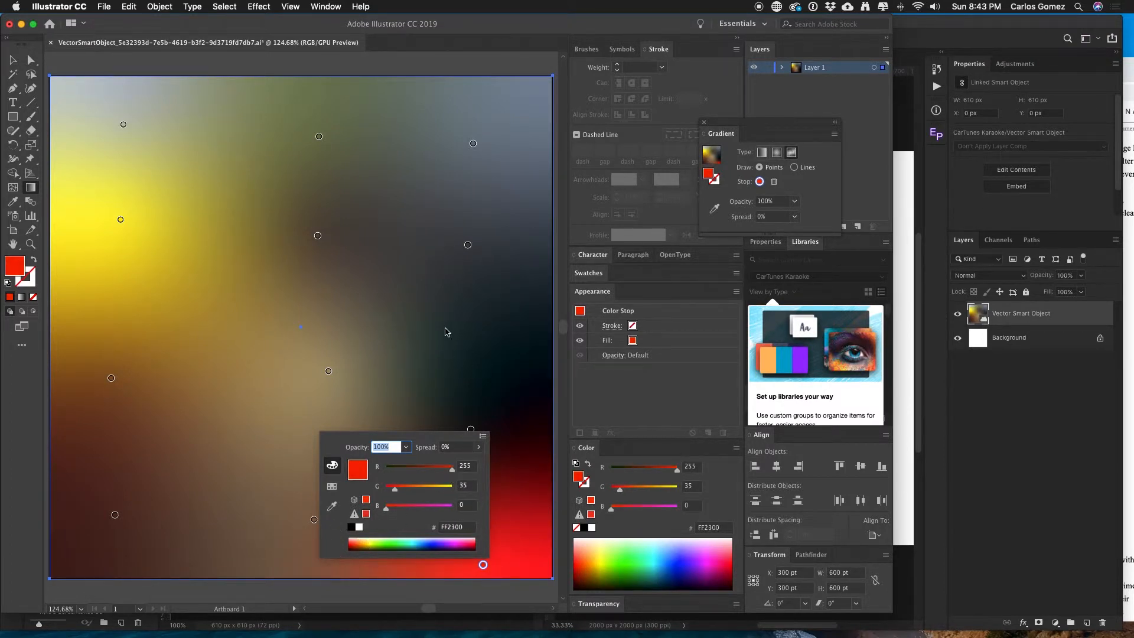
pyautogui.click(17, 62)
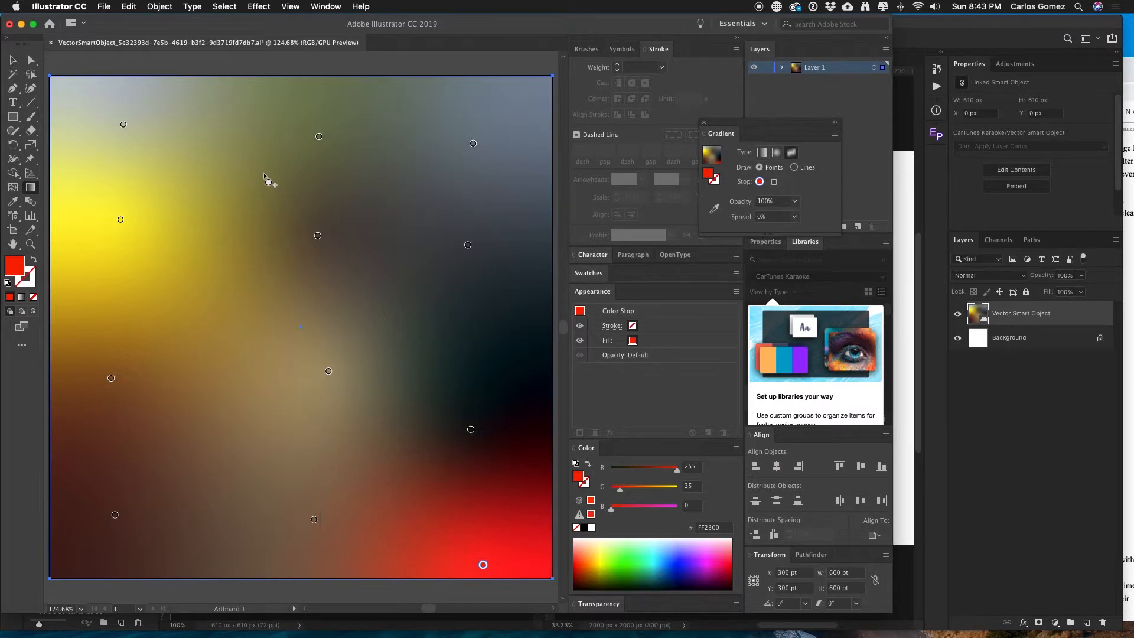
# Step: Save the edited smart object artwork, switch back to Photoshop, and give the gradient document a wider pane
pyautogui.click(104, 7)
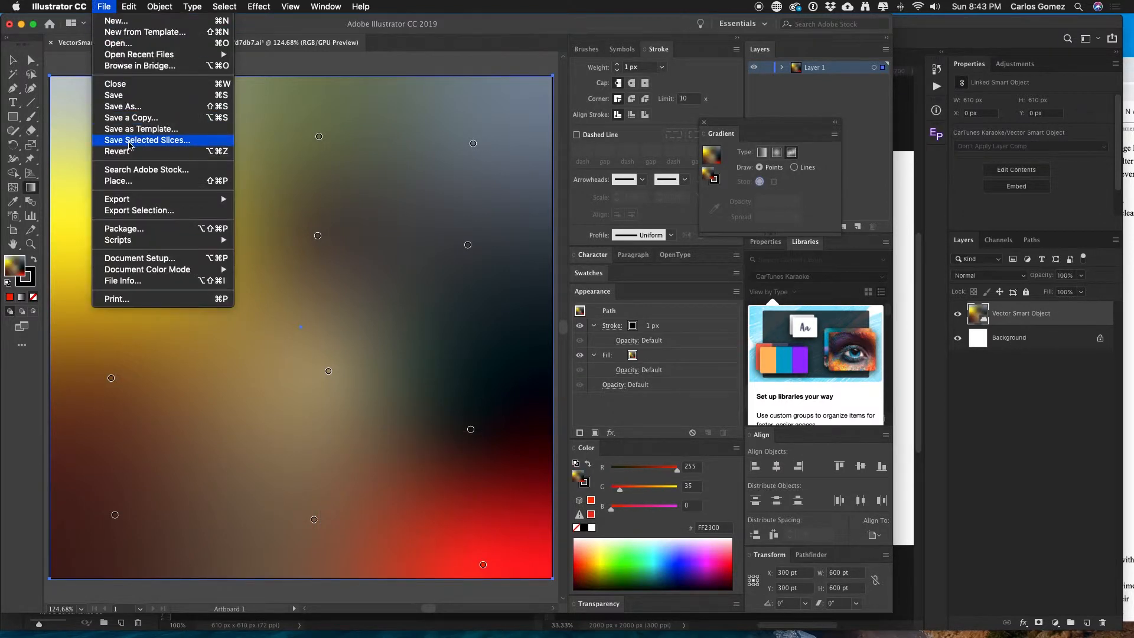
pyautogui.click(131, 95)
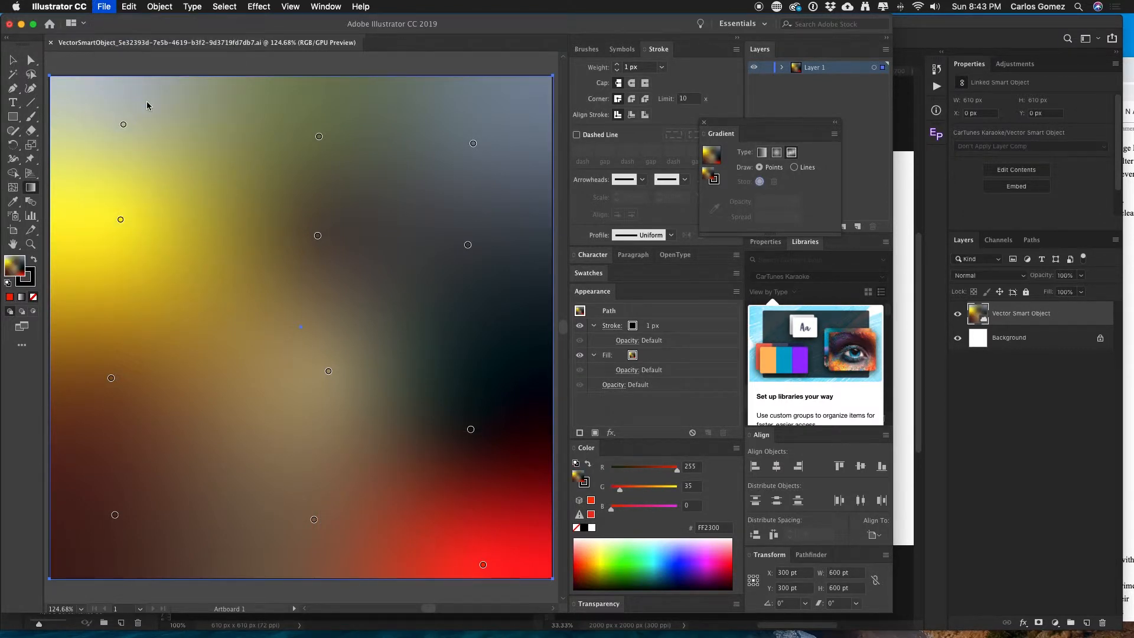
pyautogui.press('super+Tab')
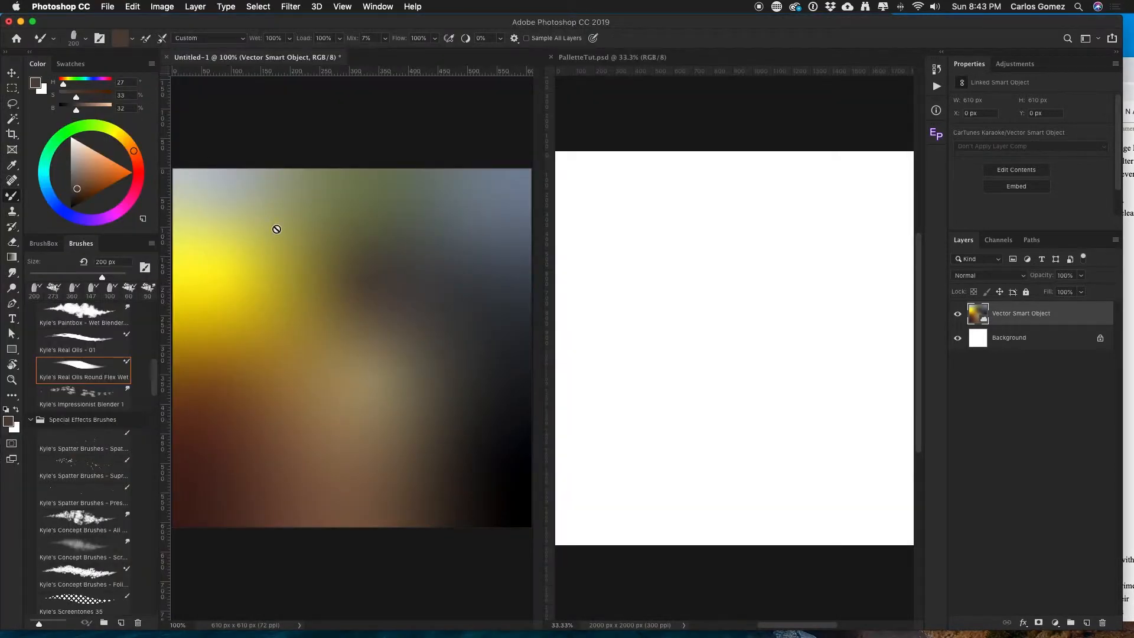
pyautogui.moveTo(544, 527); pyautogui.dragTo(589, 539)
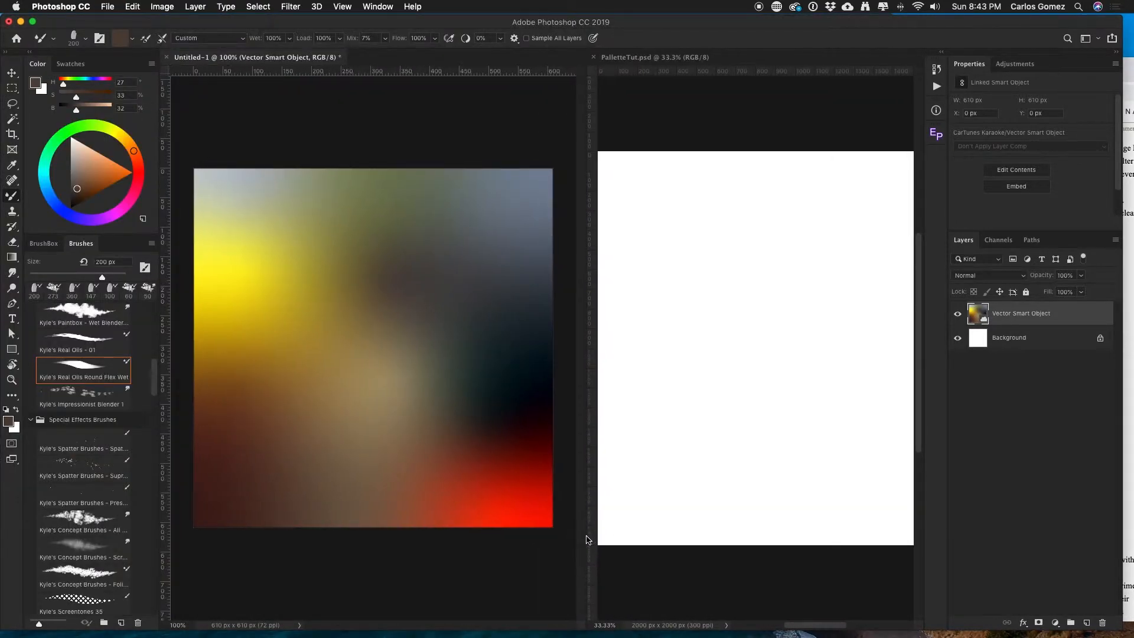
# Step: Reopen the Vector Smart Object in Illustrator and delete the red stop near the lower-right corner
pyautogui.doubleClick(979, 317)
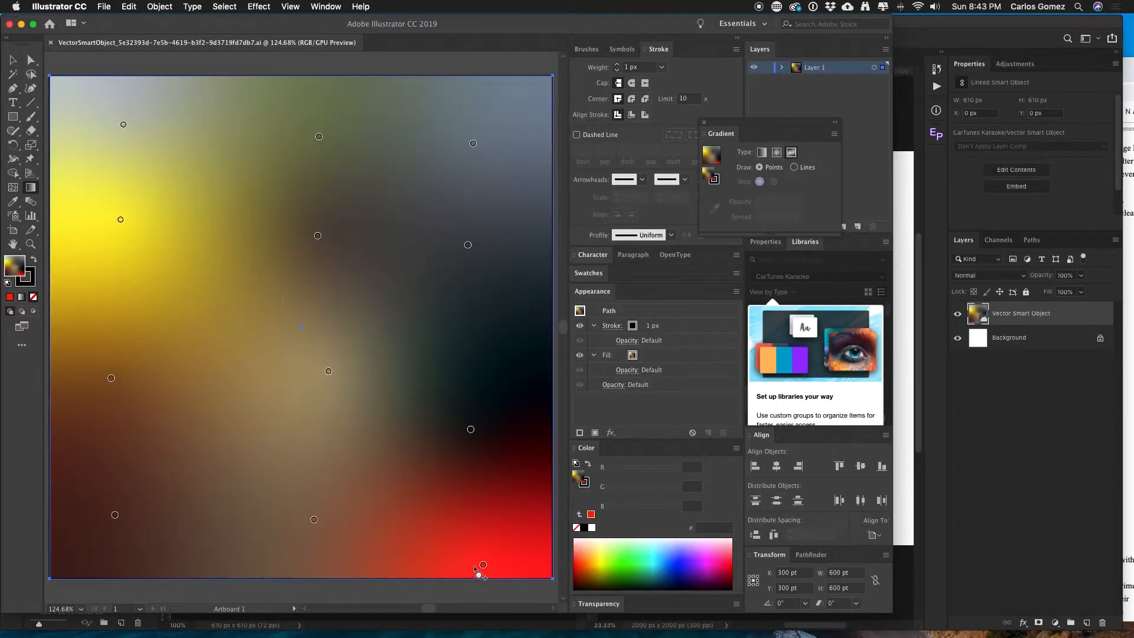
pyautogui.click(483, 565)
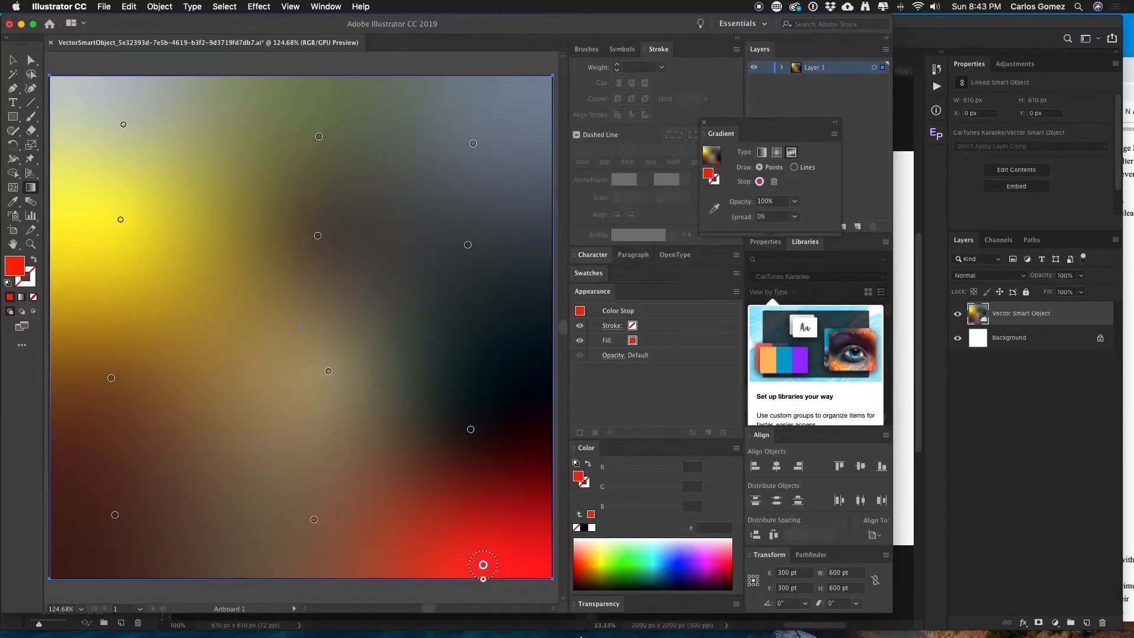
pyautogui.press('Delete')
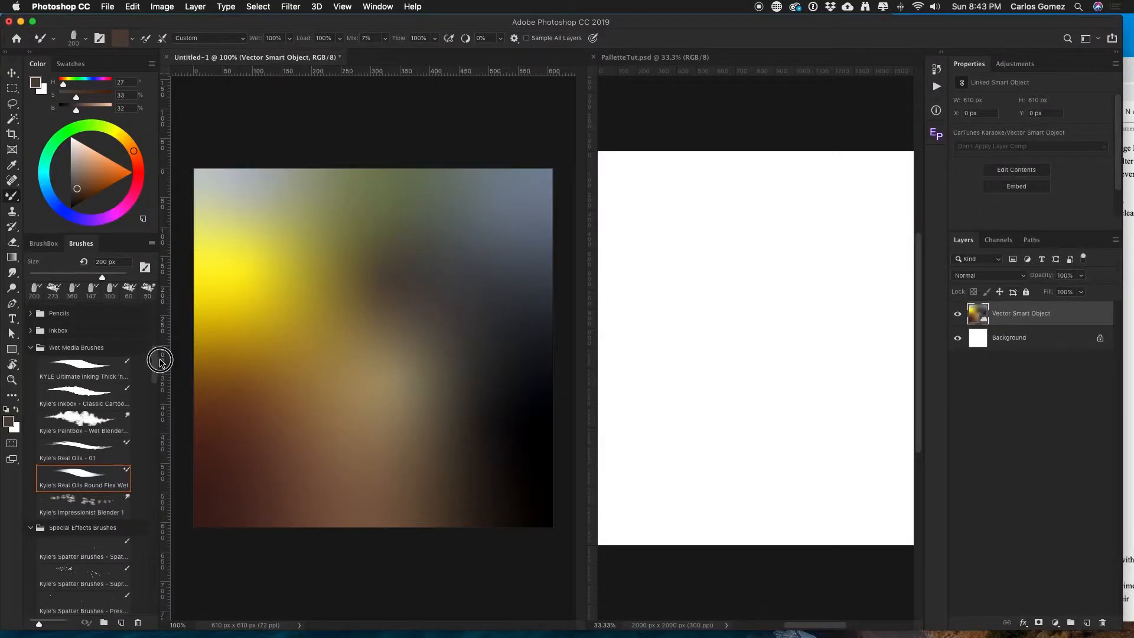
# Step: Look through the brush presets and the options for managing brushes, including Get More Brushes
pyautogui.moveTo(159, 357)
pyautogui.mouseDown()
pyautogui.moveTo(161, 313)
pyautogui.moveTo(159, 526)
pyautogui.mouseUp()
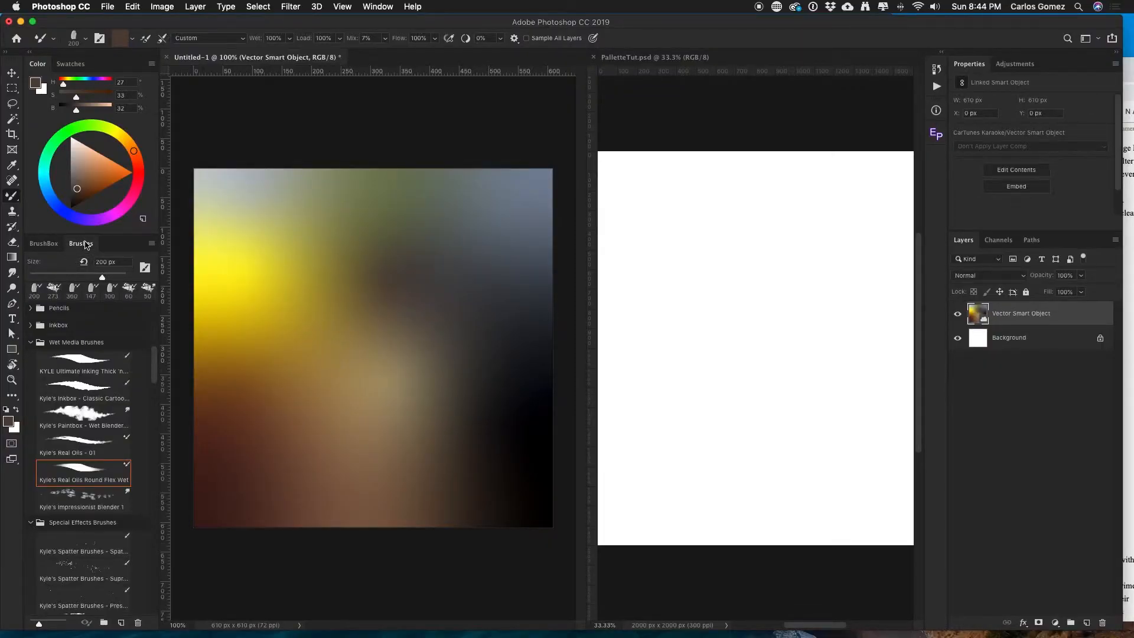
pyautogui.click(378, 8)
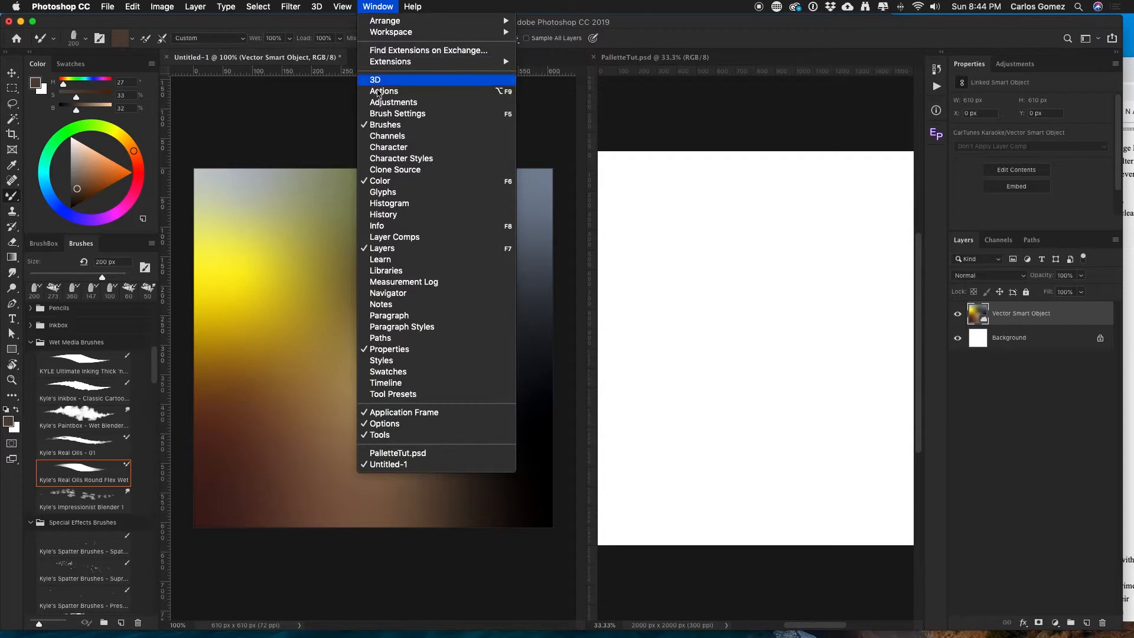
pyautogui.click(389, 125)
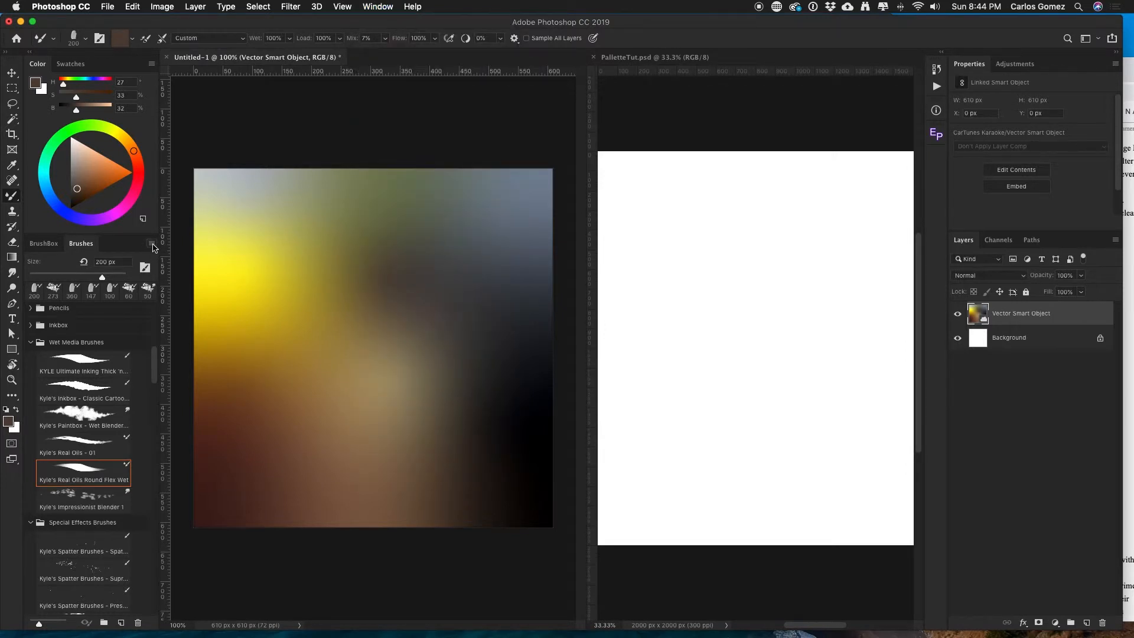
pyautogui.click(152, 244)
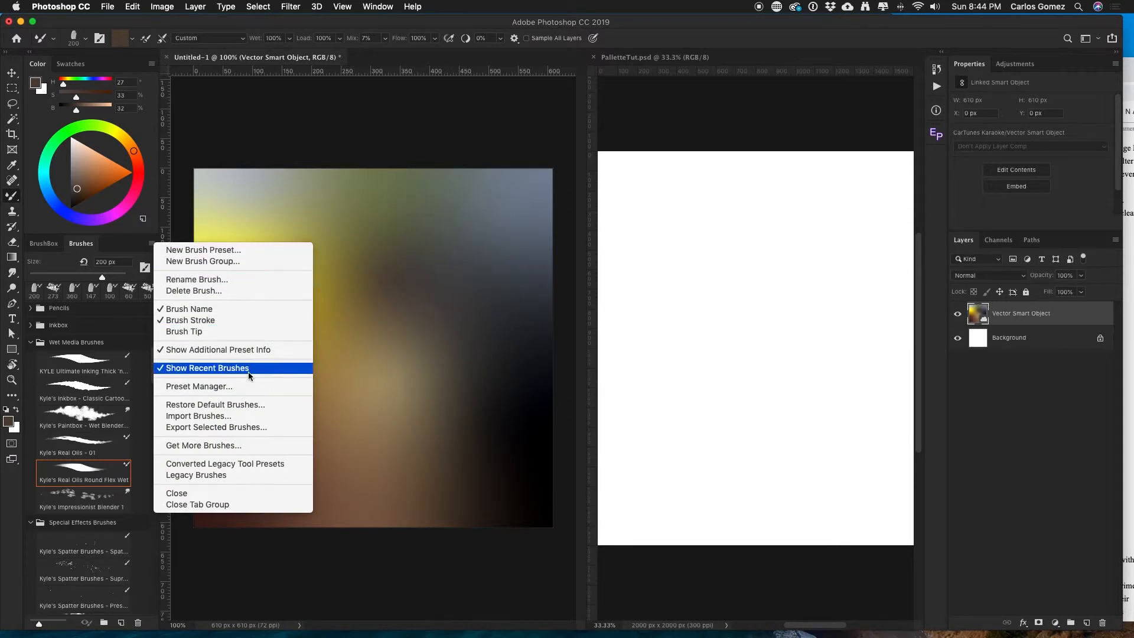
pyautogui.click(233, 452)
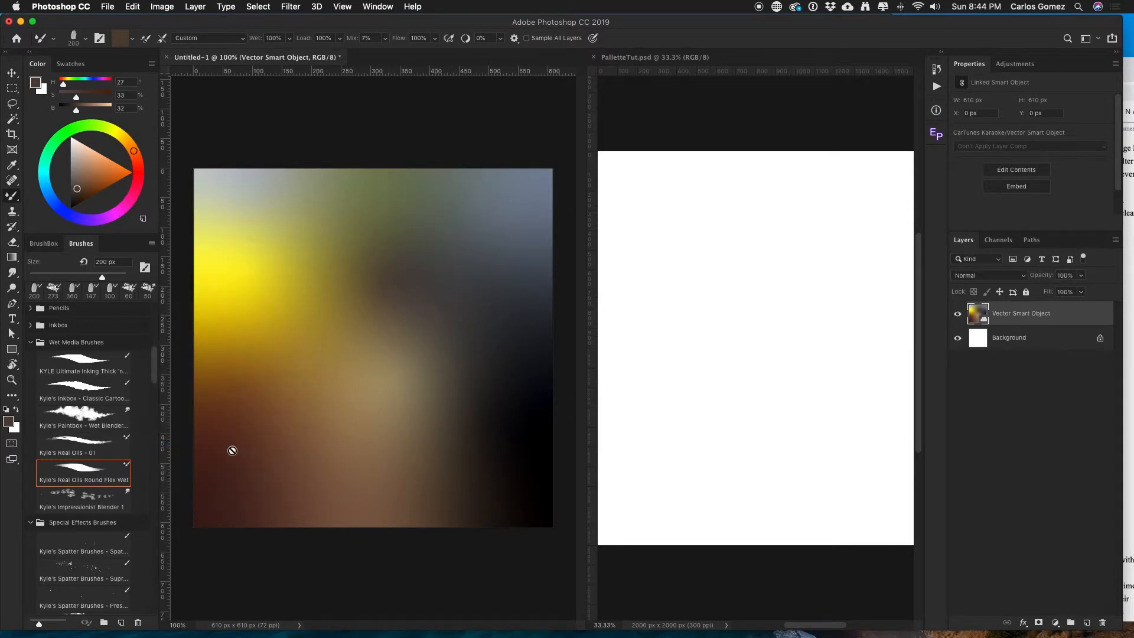
# Step: Switch to Chrome, widen the Adobe Photoshop brushes page, and look through the downloadable Kyle T. Webster brush sets
pyautogui.moveTo(1082, 83)
pyautogui.mouseDown()
pyautogui.moveTo(894, 86)
pyautogui.moveTo(167, 20)
pyautogui.moveTo(206, 62)
pyautogui.mouseUp()
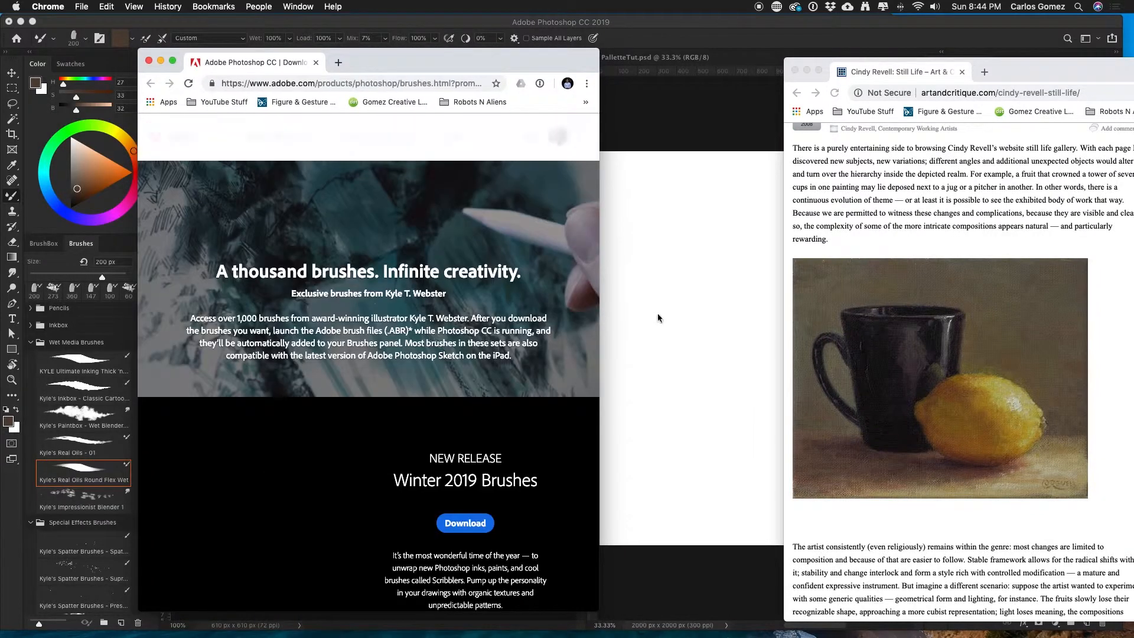
pyautogui.moveTo(599, 303); pyautogui.dragTo(909, 303)
pyautogui.scroll(-5, 433, 358)
pyautogui.scroll(-5, 433, 357)
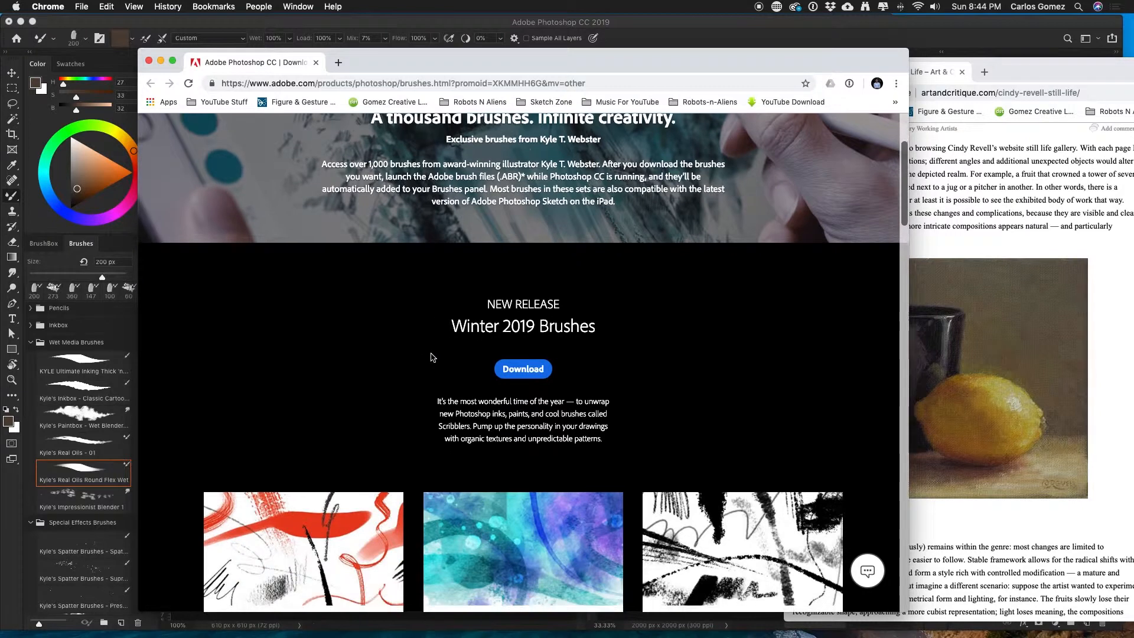
pyautogui.scroll(-4, 431, 357)
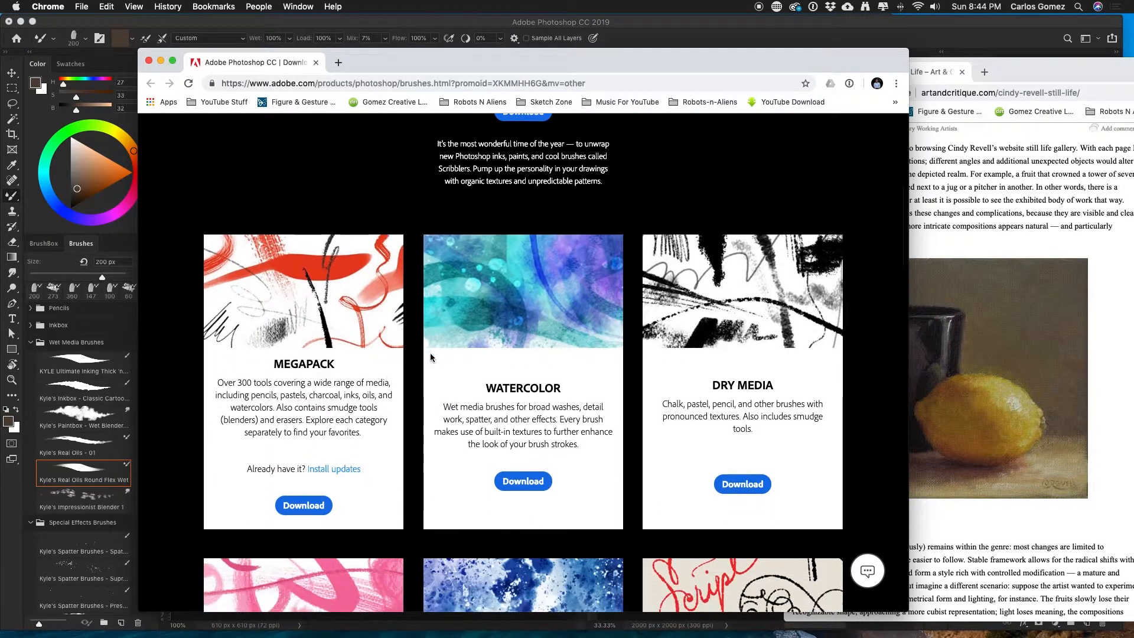
pyautogui.scroll(-5, 430, 357)
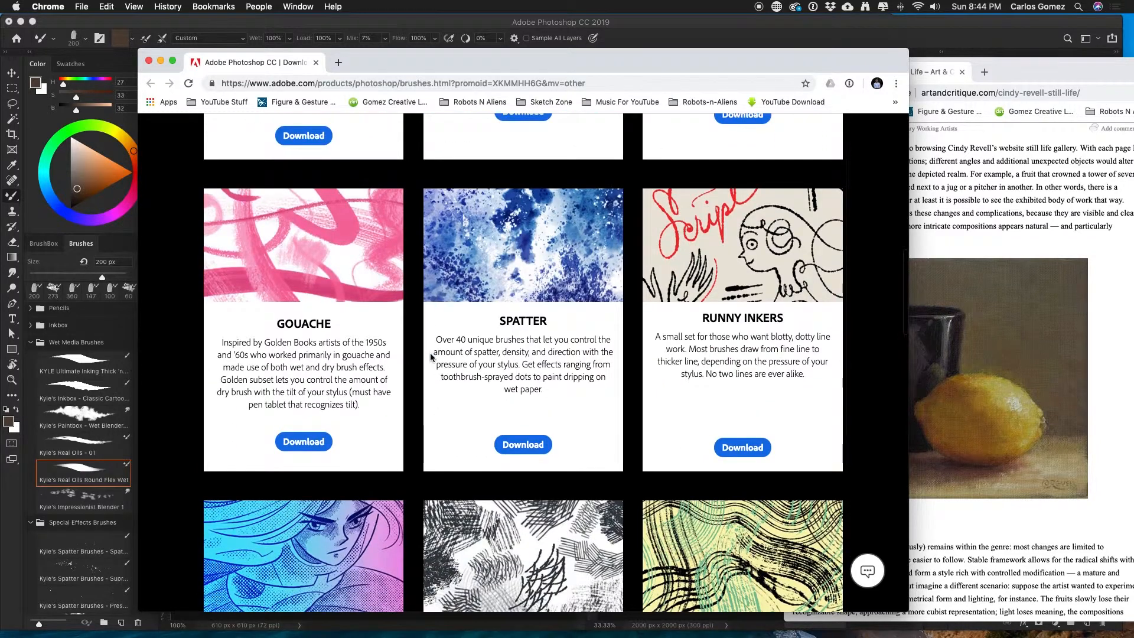
pyautogui.scroll(-12, 430, 356)
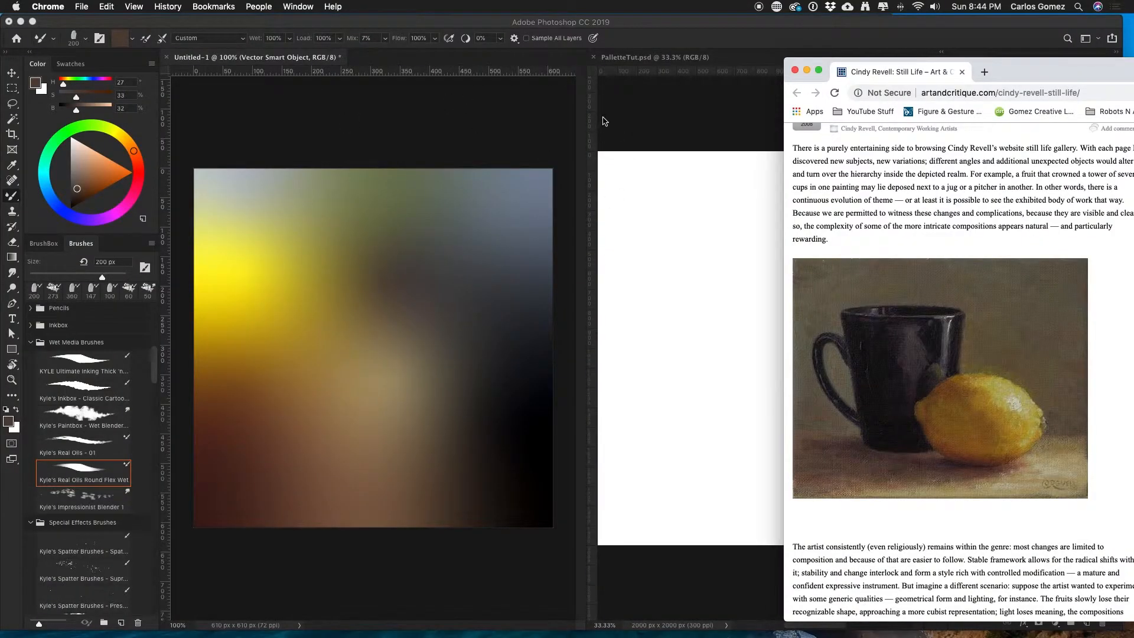
# Step: Return to Photoshop, widen the PalletteTut.psd pane, and add a new layer above its background
pyautogui.moveTo(1022, 72); pyautogui.dragTo(638, 60)
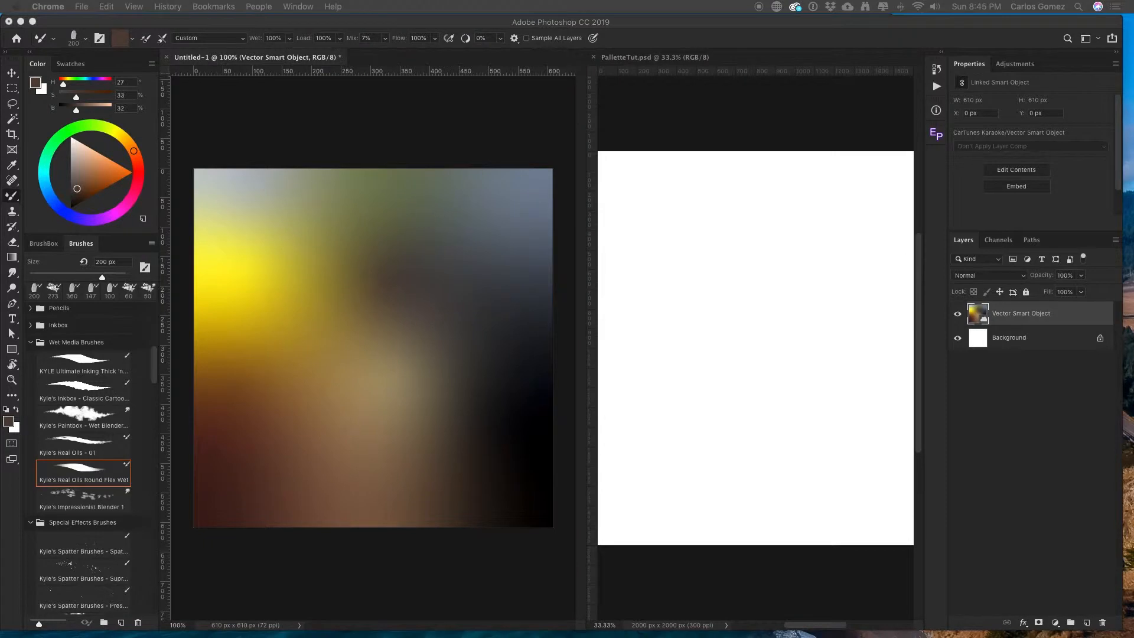
pyautogui.click(622, 62)
pyautogui.click(624, 62)
pyautogui.moveTo(585, 133); pyautogui.dragTo(557, 132)
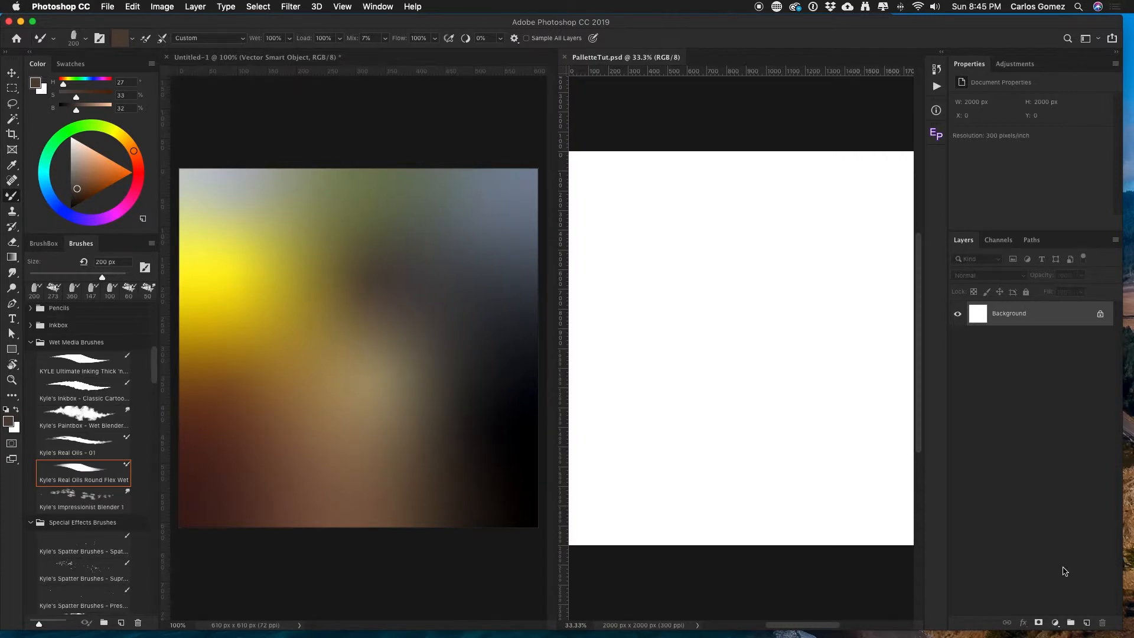
pyautogui.click(1087, 623)
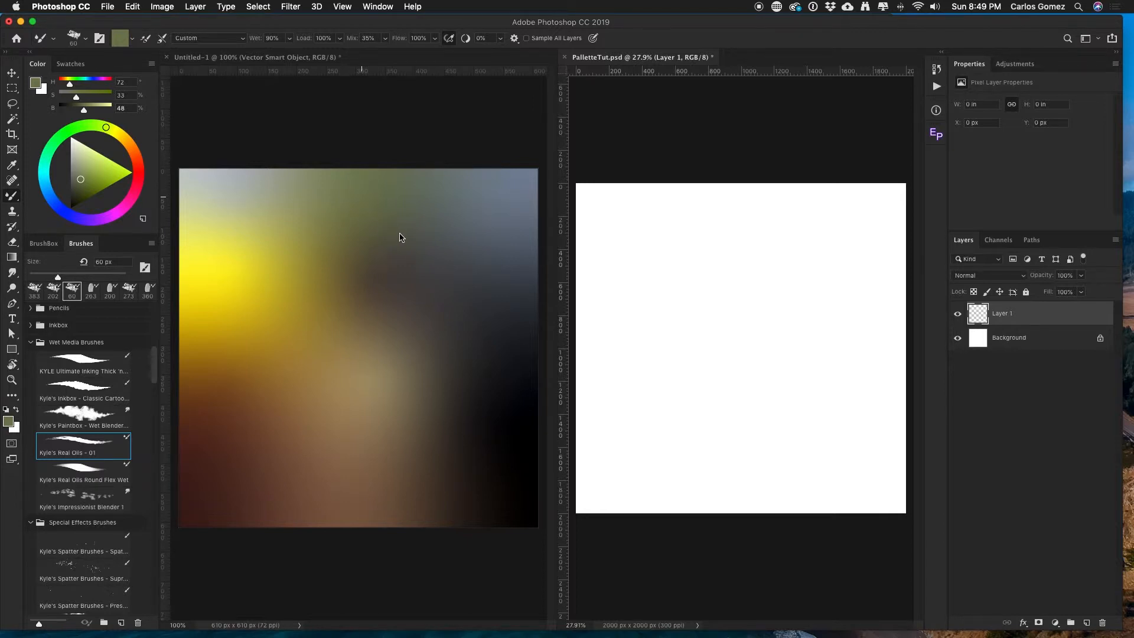
# Step: Swap the foreground and background colors back and forth several times
pyautogui.click(17, 411)
pyautogui.click(17, 411)
pyautogui.click(17, 412)
pyautogui.click(17, 412)
pyautogui.click(17, 412)
pyautogui.click(18, 412)
pyautogui.click(17, 411)
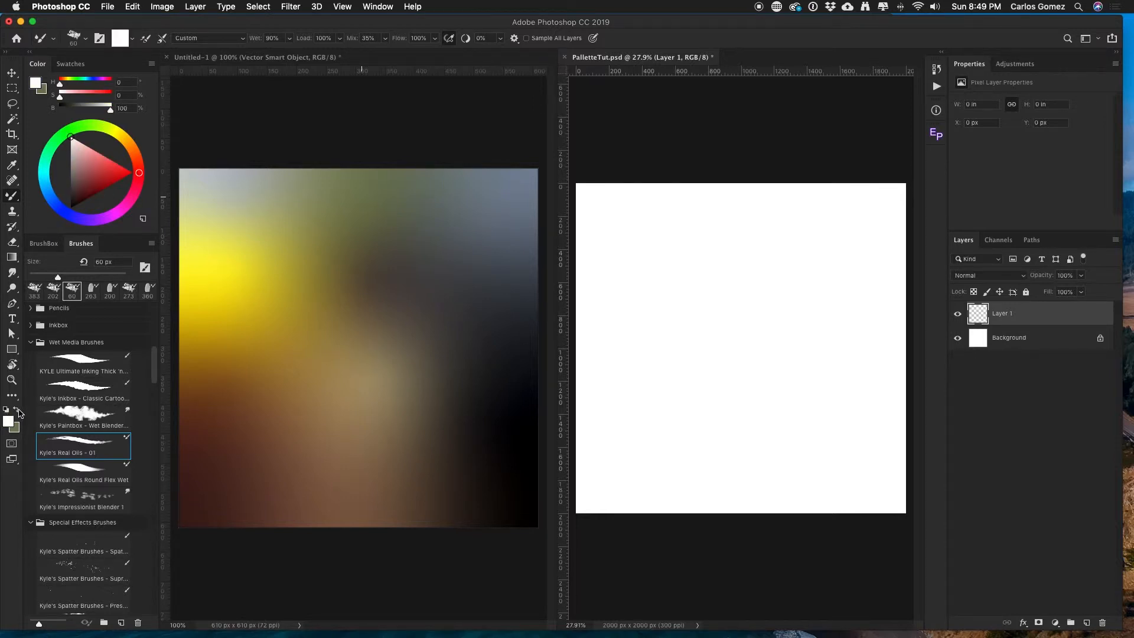
pyautogui.click(17, 412)
pyautogui.click(17, 412)
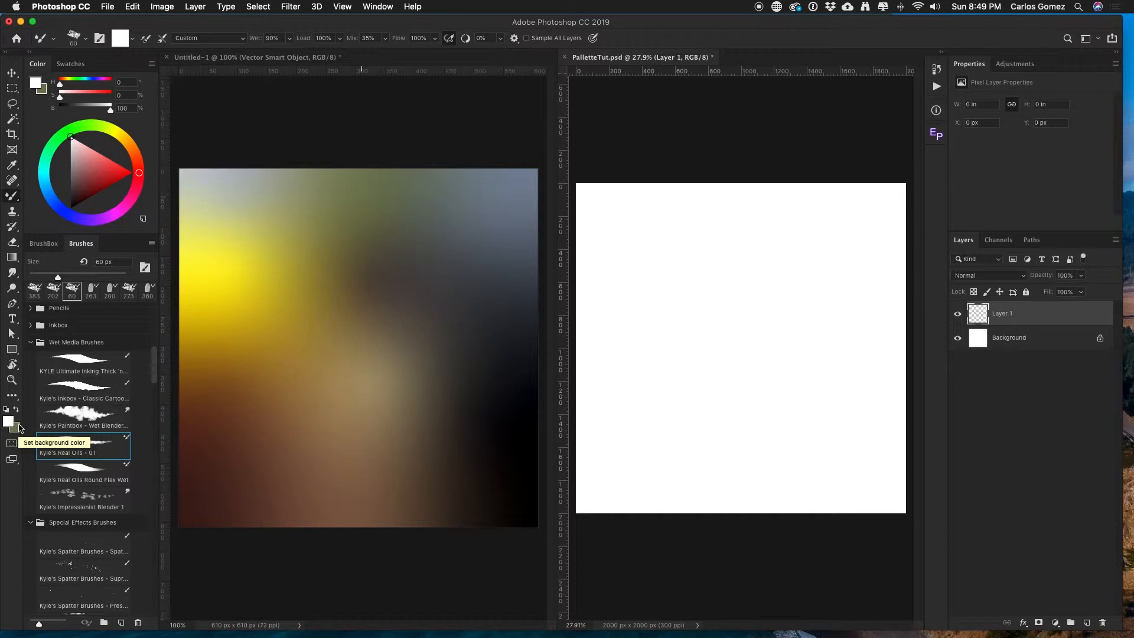
# Step: Sample olive green and dark brown from the gradient palette and fill Layer 1 with a vertical green-to-brown gradient
pyautogui.keyDown('alt'); pyautogui.click(366, 251); pyautogui.keyUp('alt')
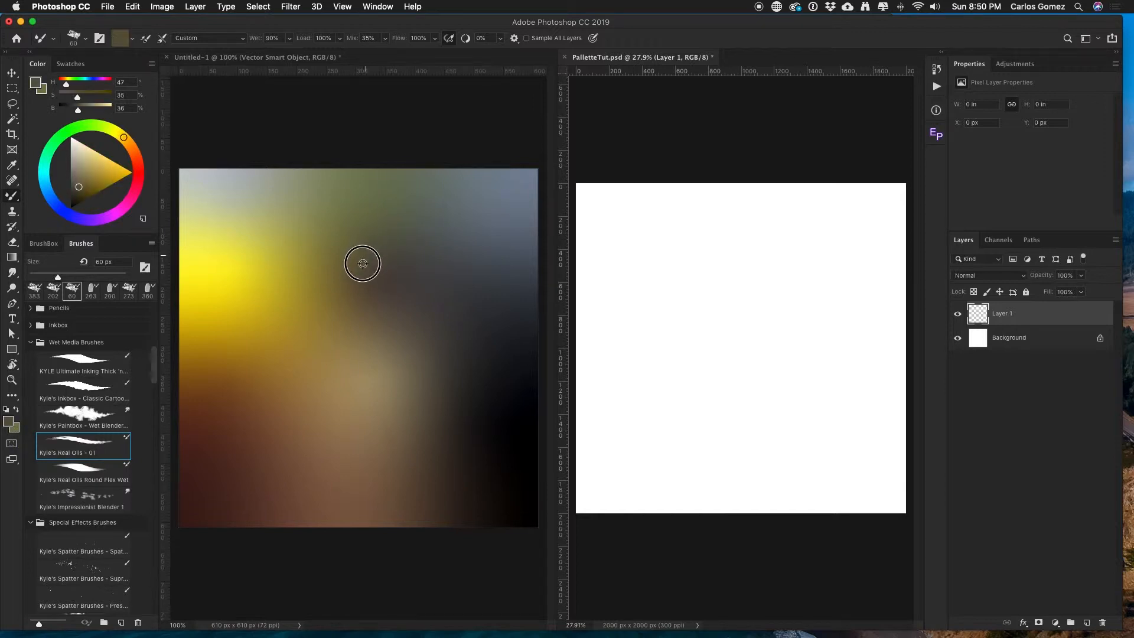
pyautogui.keyDown('alt'); pyautogui.click(370, 274); pyautogui.keyUp('alt')
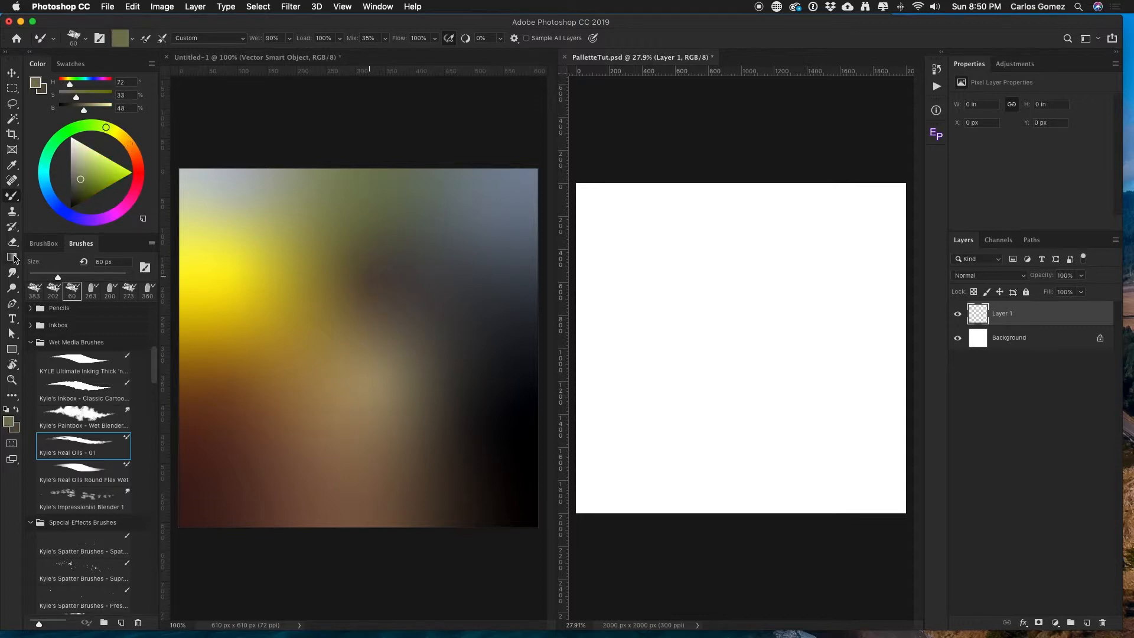
pyautogui.click(12, 257)
pyautogui.moveTo(728, 185); pyautogui.dragTo(740, 470)
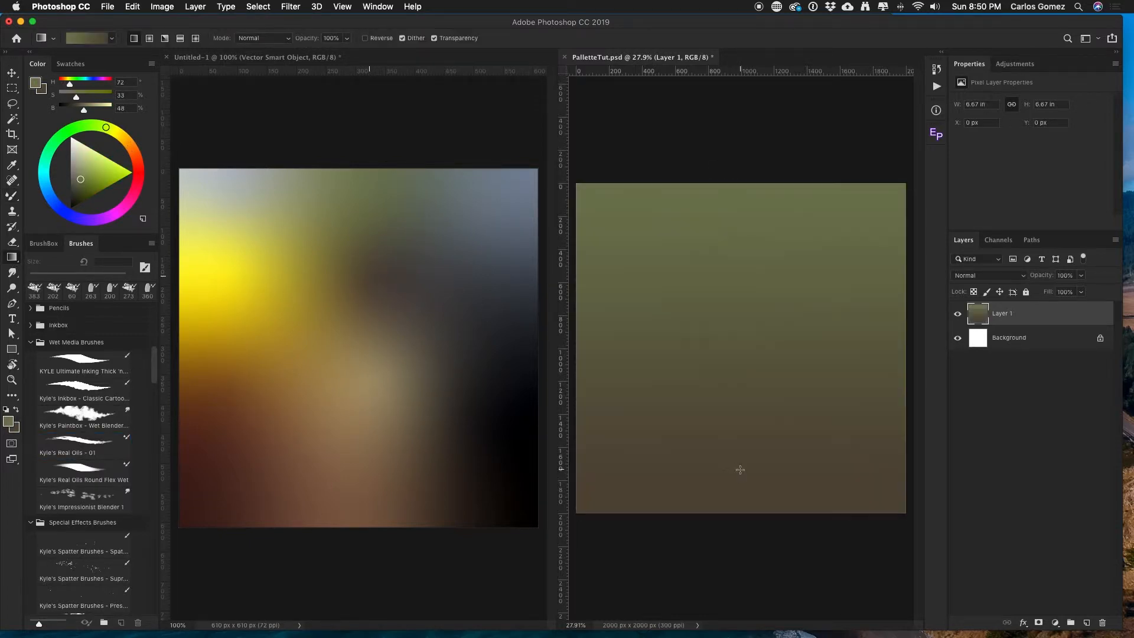
# Step: Add another new layer and make a full-width rectangular selection over roughly the lower third of the canvas
pyautogui.click(1088, 624)
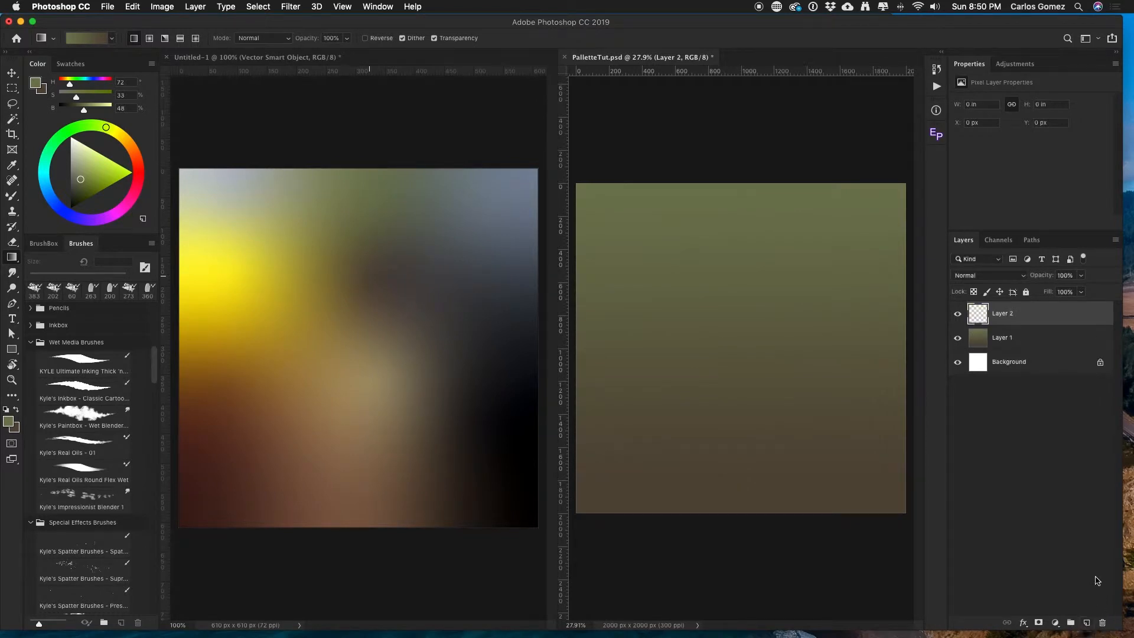
pyautogui.press('b')
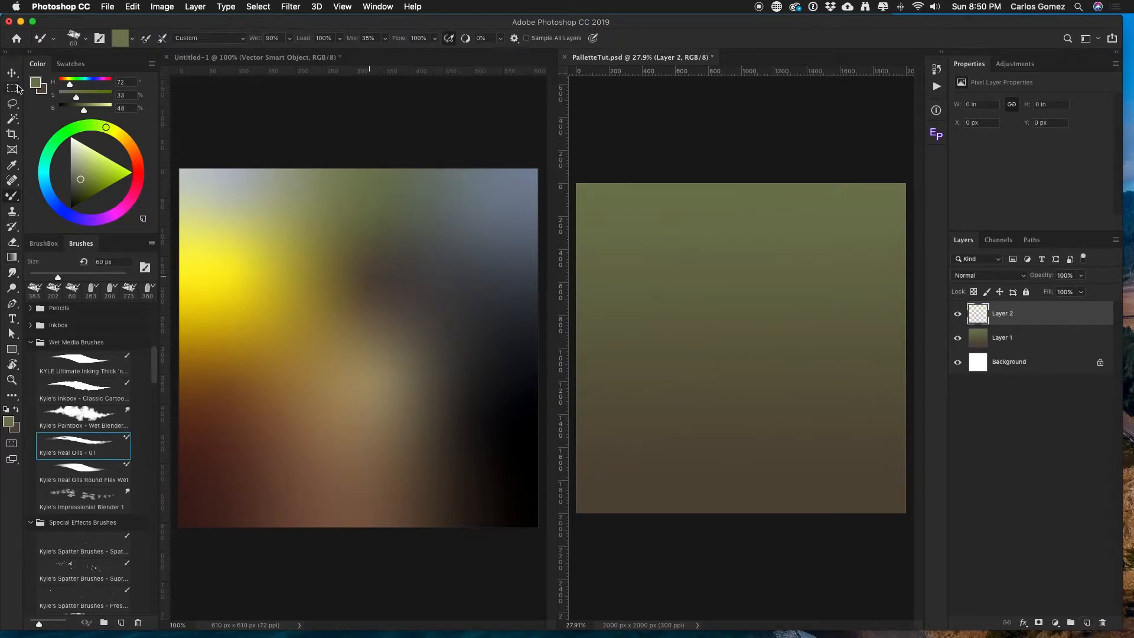
pyautogui.click(11, 89)
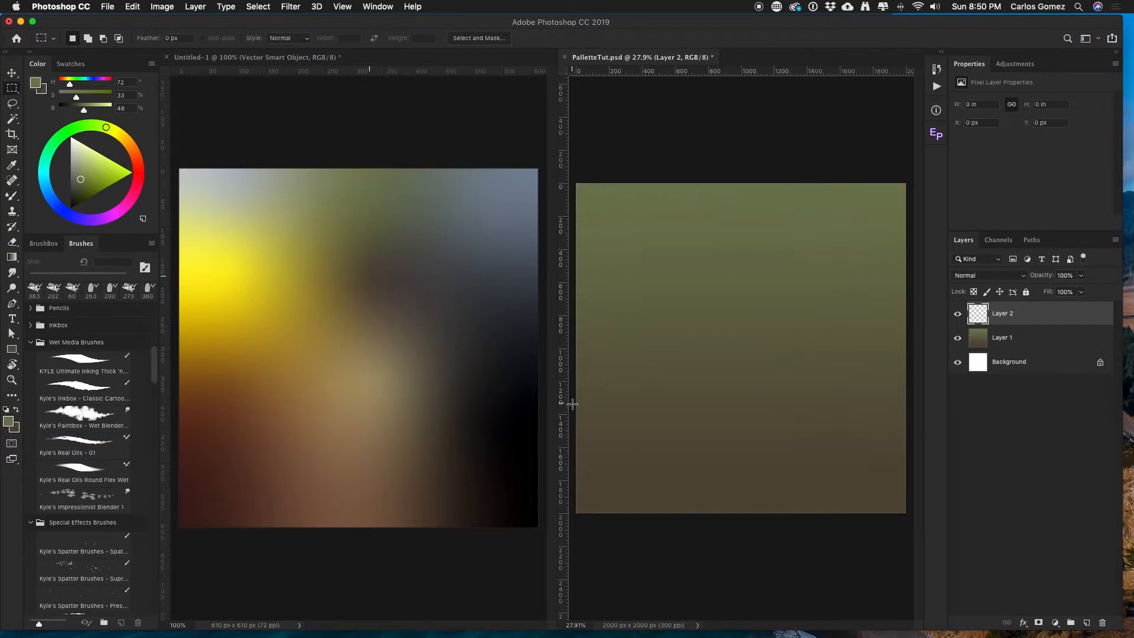
pyautogui.moveTo(573, 420); pyautogui.dragTo(916, 544)
pyautogui.moveTo(571, 391); pyautogui.dragTo(791, 516)
pyautogui.moveTo(973, 587); pyautogui.dragTo(1019, 573)
# Step: Sample tan from the gradient palette as the background color and warm brown as the foreground color
pyautogui.click(13, 196)
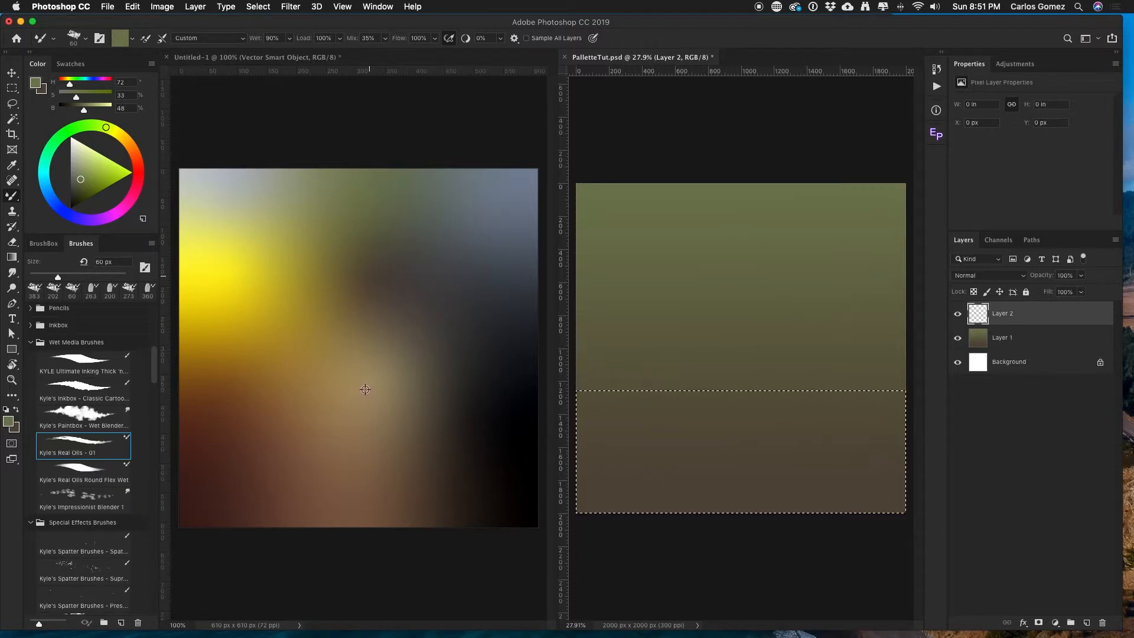
pyautogui.keyDown('alt'); pyautogui.click(360, 407); pyautogui.keyUp('alt')
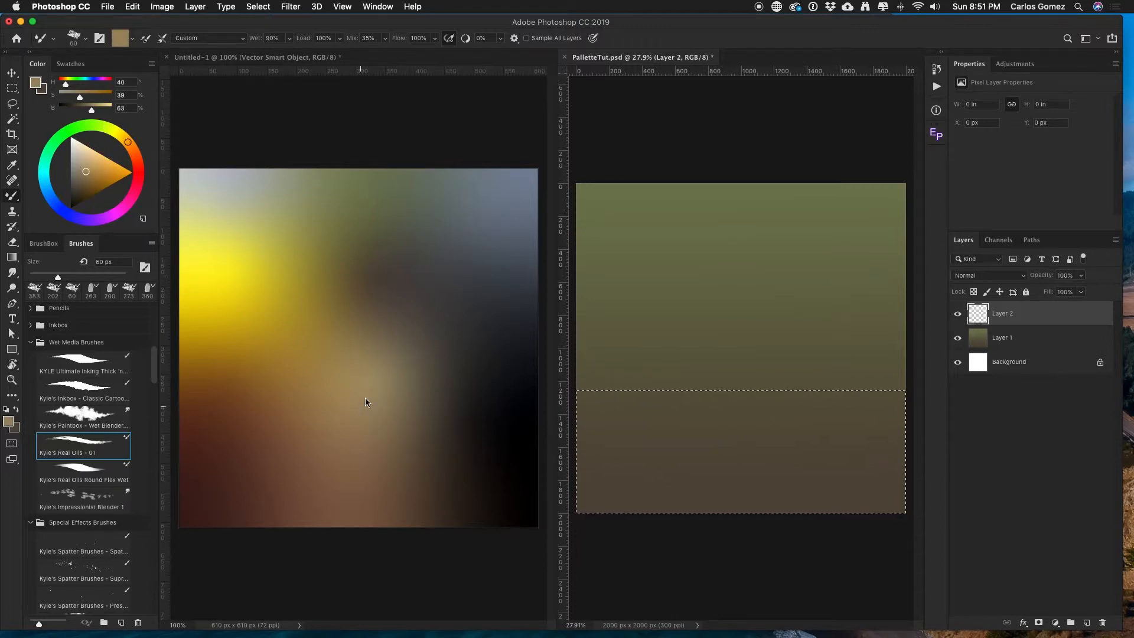
pyautogui.click(16, 410)
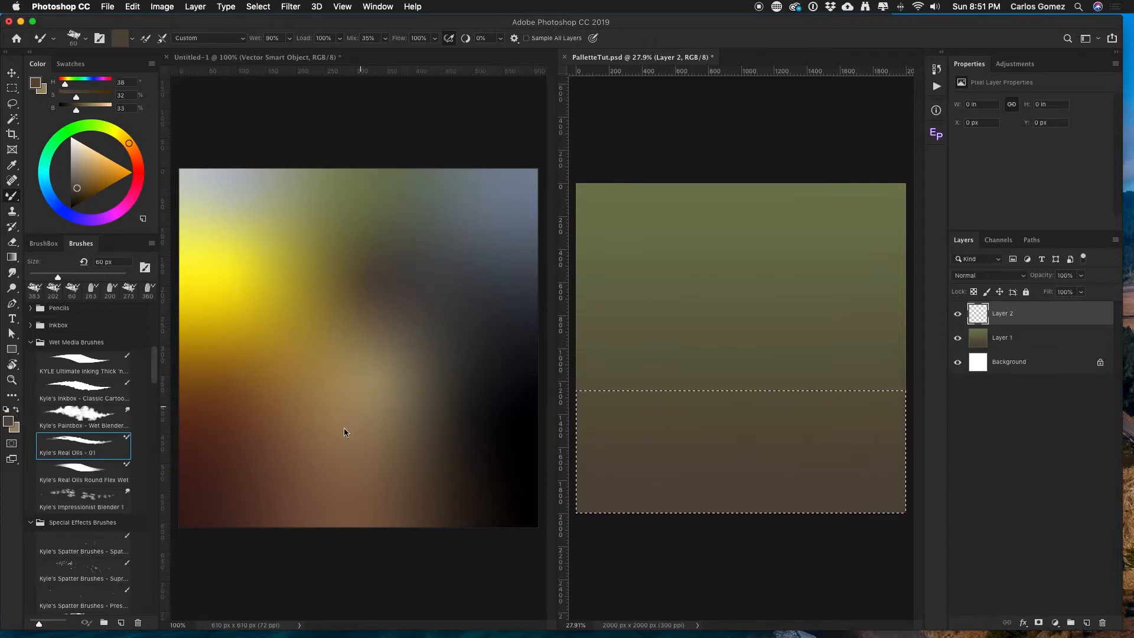
pyautogui.keyDown('alt'); pyautogui.click(354, 482); pyautogui.keyUp('alt')
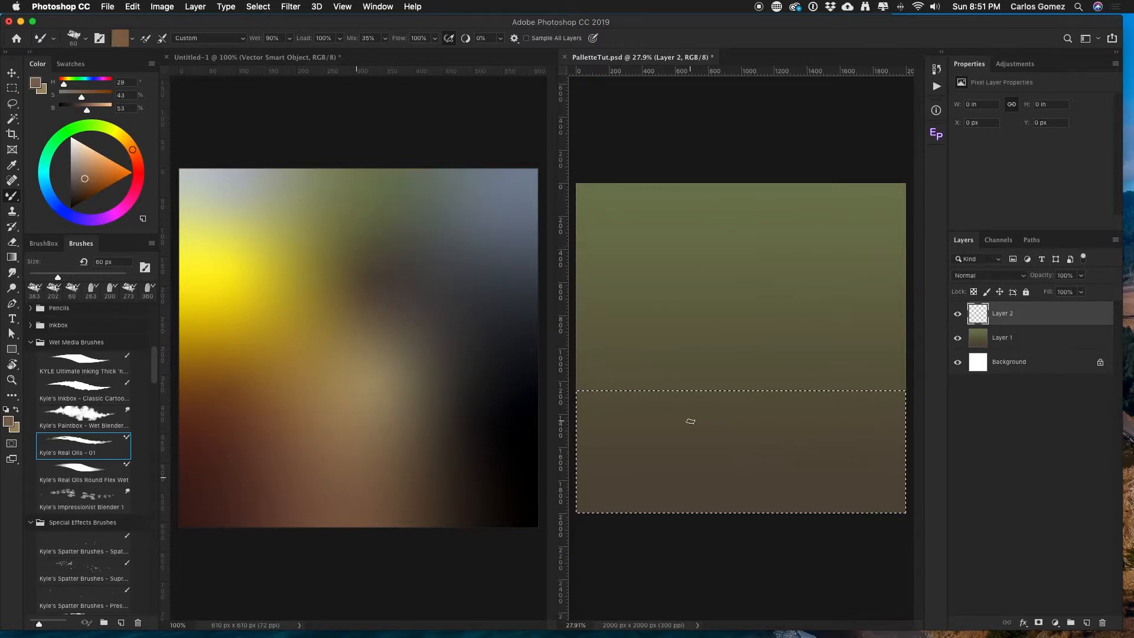
# Step: Fill the lower selection with a vertical brown-to-tan gradient, deselect it, and set Layer 2's opacity to 33%
pyautogui.press('g')
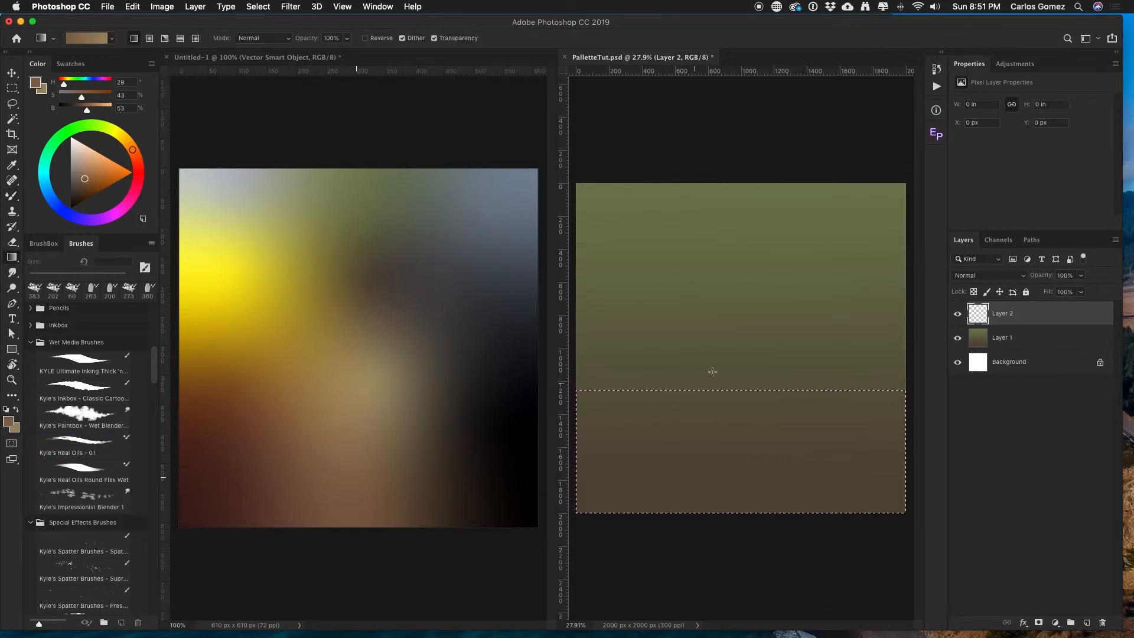
pyautogui.moveTo(708, 394); pyautogui.dragTo(712, 516)
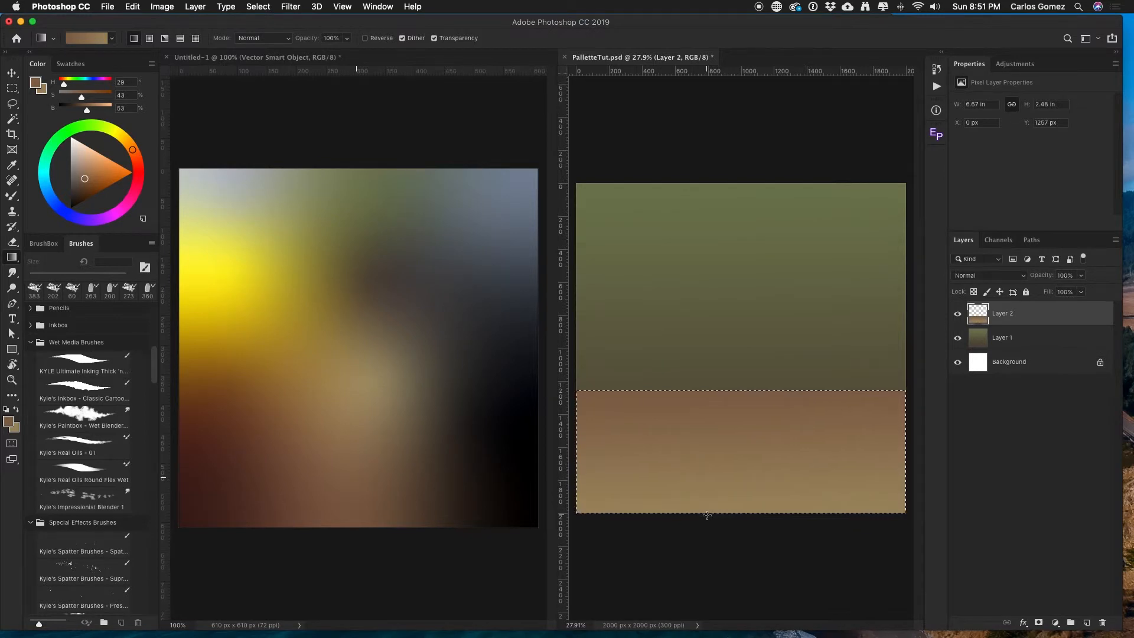
pyautogui.press('super+d')
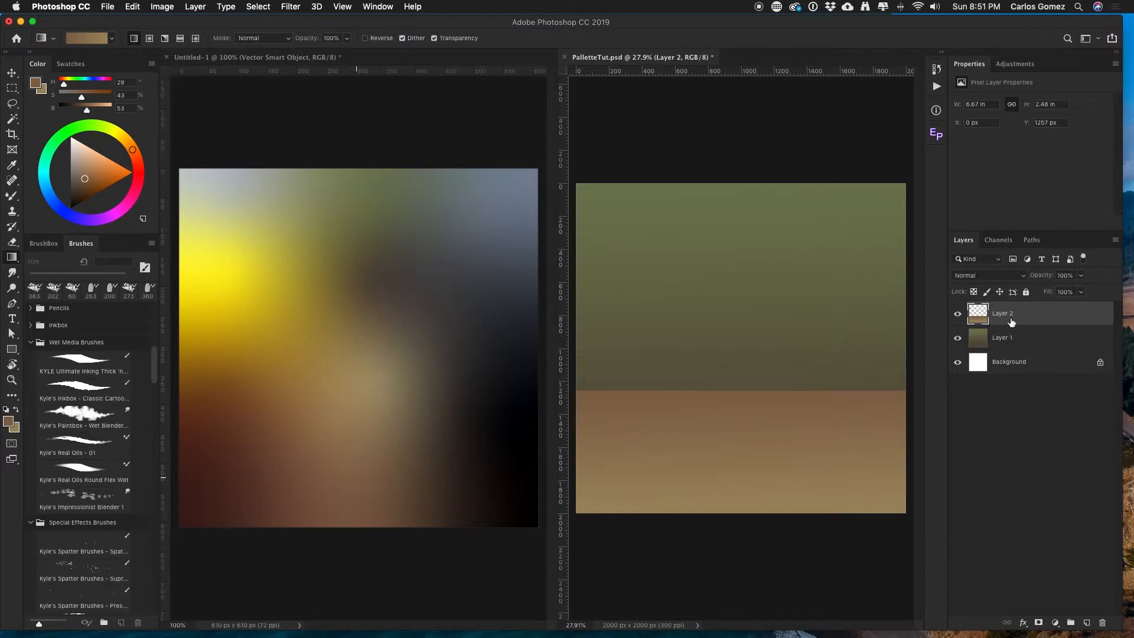
pyautogui.moveTo(1041, 280); pyautogui.dragTo(1006, 286)
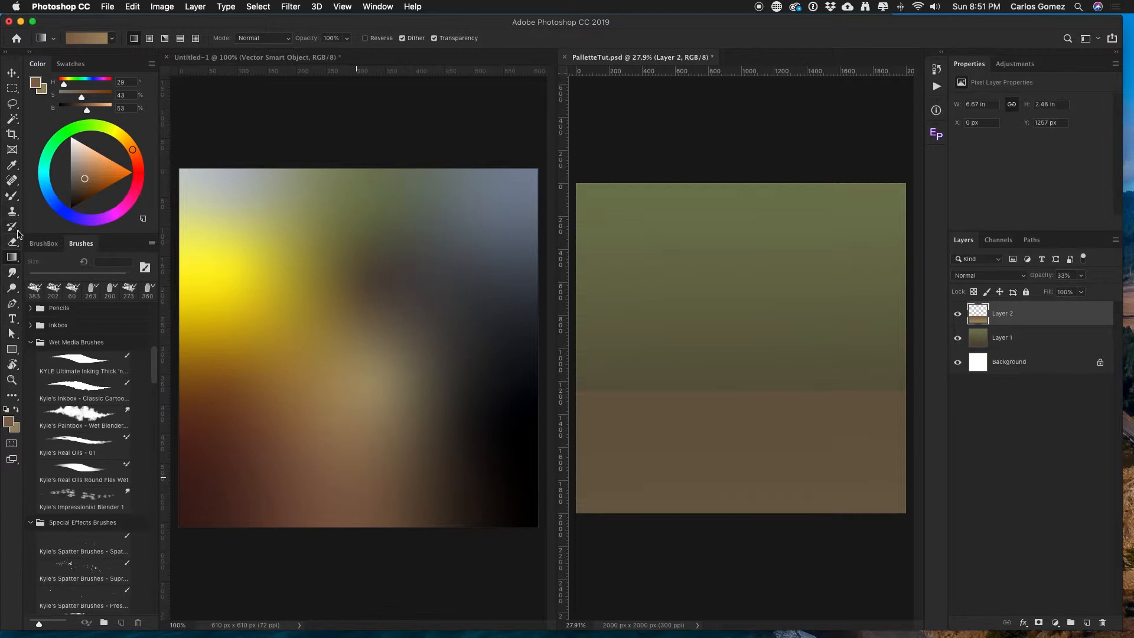
# Step: Soften the edge between the green backdrop and brown tabletop with the Smudge tool at 20% strength, enlarging the brush to 160 px
pyautogui.click(12, 273)
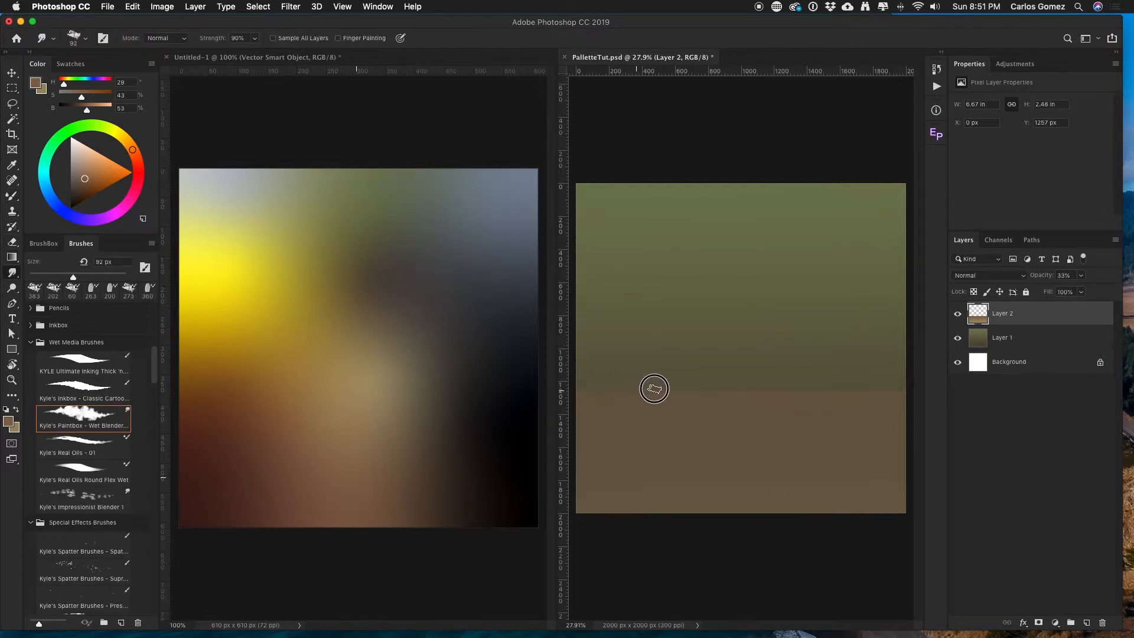
pyautogui.moveTo(685, 389); pyautogui.dragTo(699, 387)
pyautogui.press('super+z')
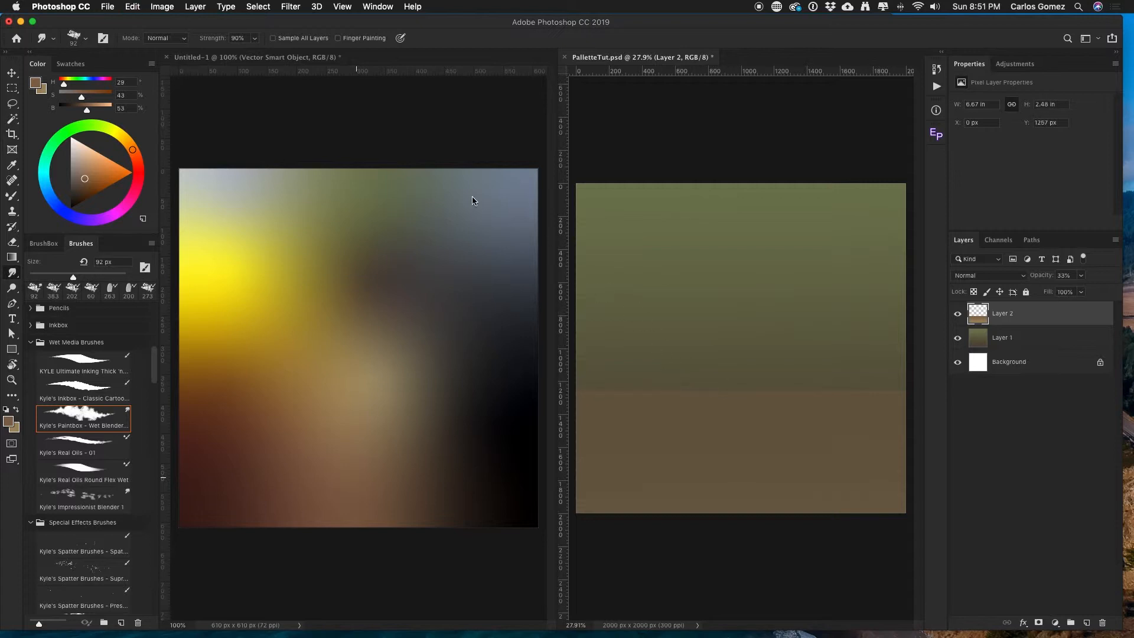
pyautogui.moveTo(239, 36); pyautogui.dragTo(175, 48)
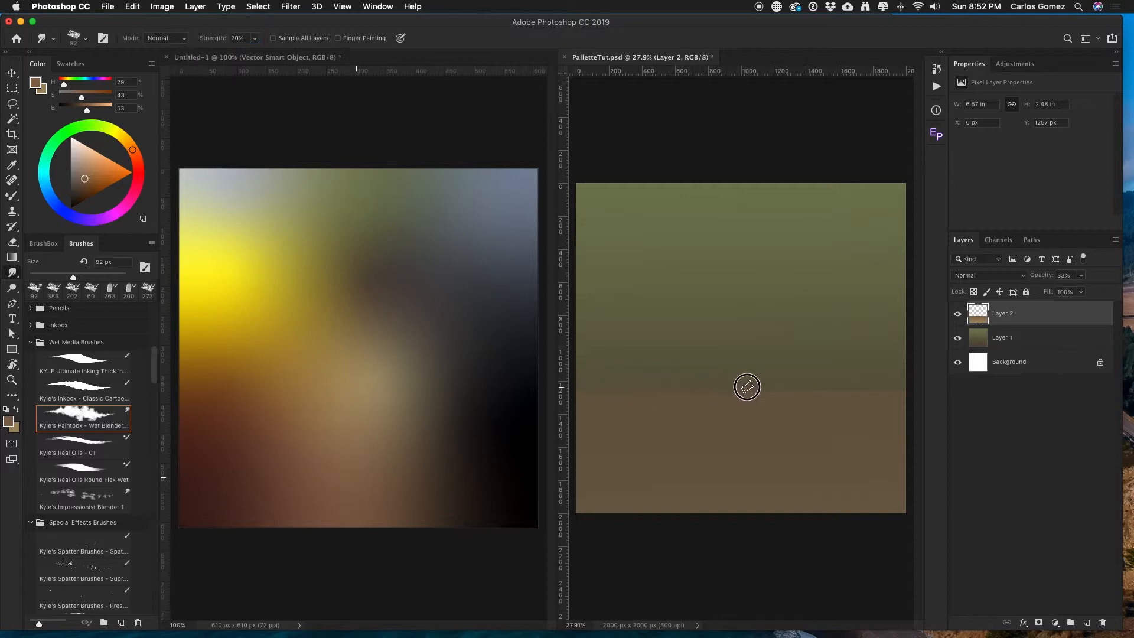
pyautogui.moveTo(619, 395); pyautogui.dragTo(546, 395)
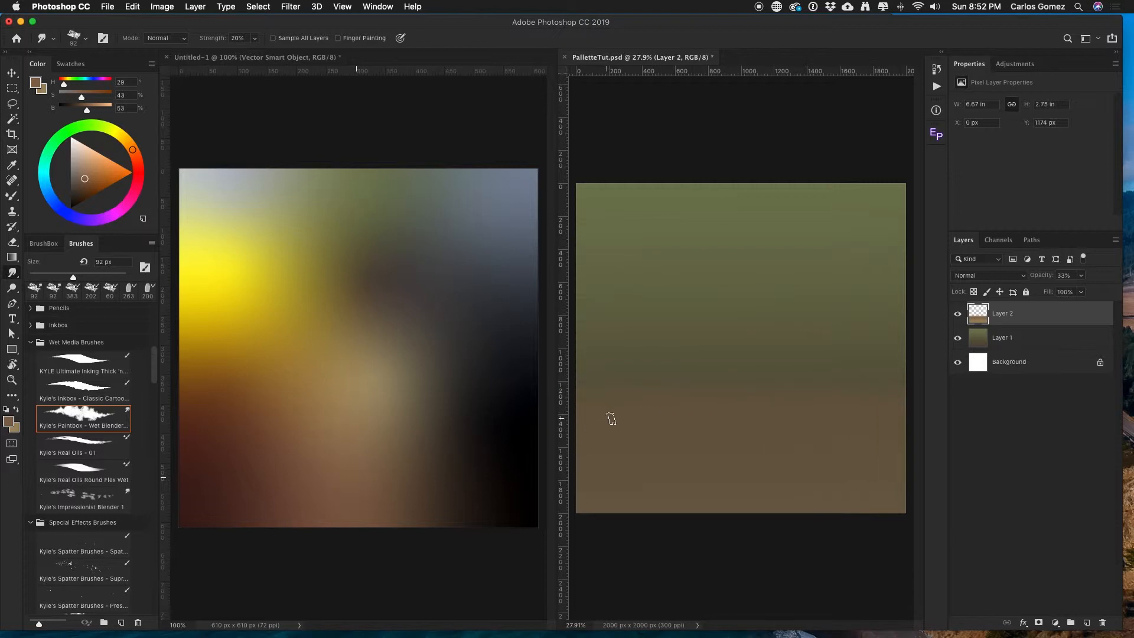
pyautogui.moveTo(643, 368); pyautogui.dragTo(680, 369)
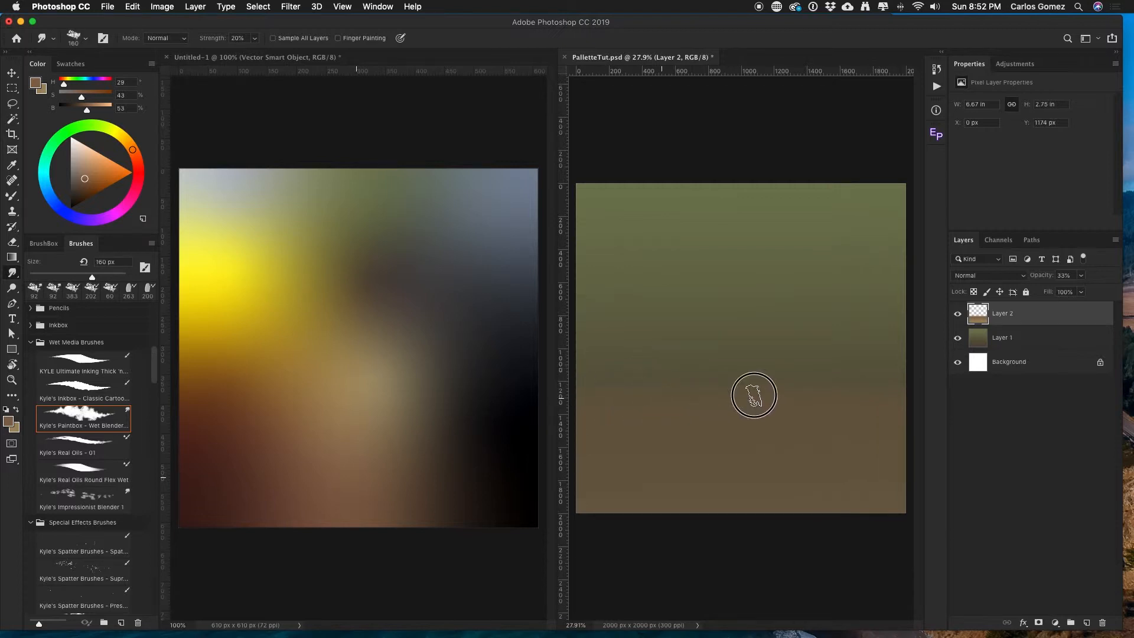
pyautogui.moveTo(560, 387); pyautogui.dragTo(856, 378)
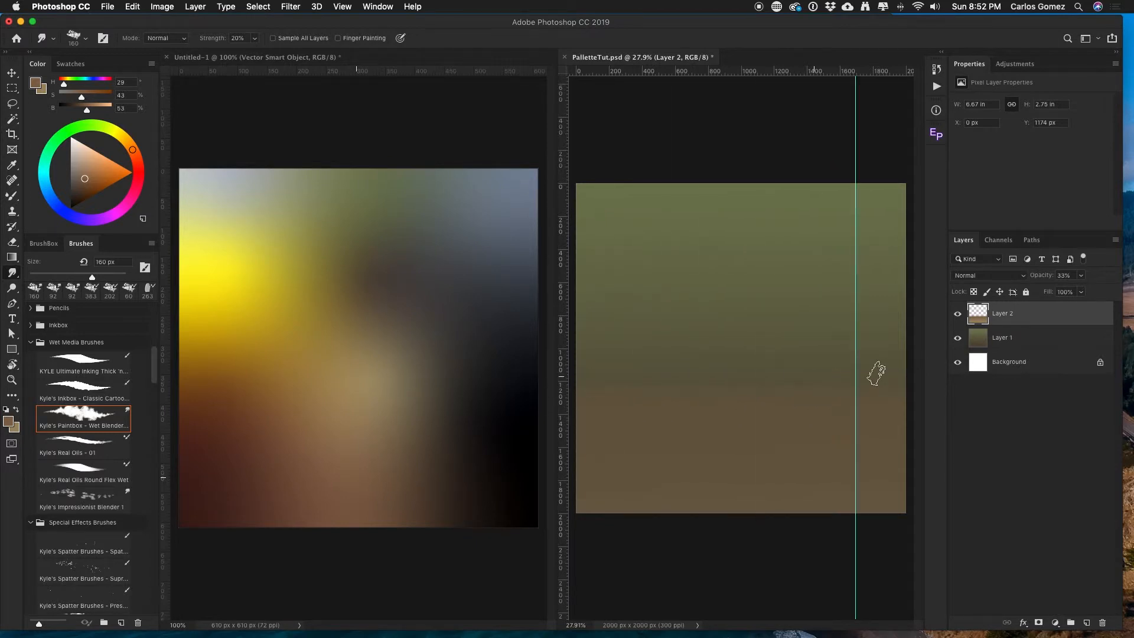
pyautogui.press('v')
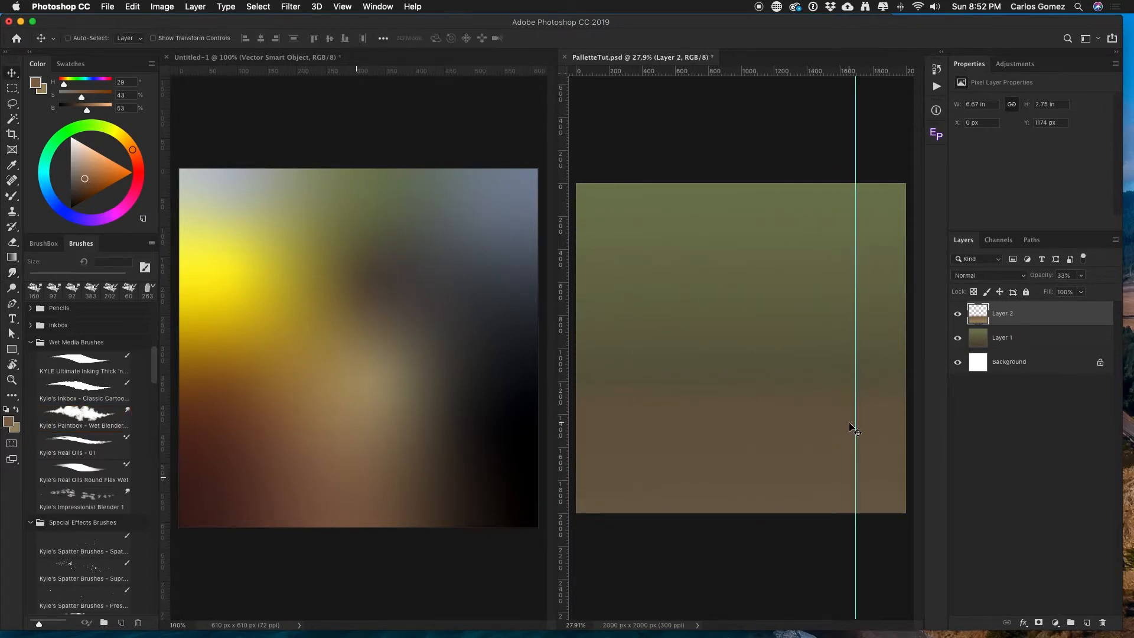
pyautogui.moveTo(856, 421); pyautogui.dragTo(546, 460)
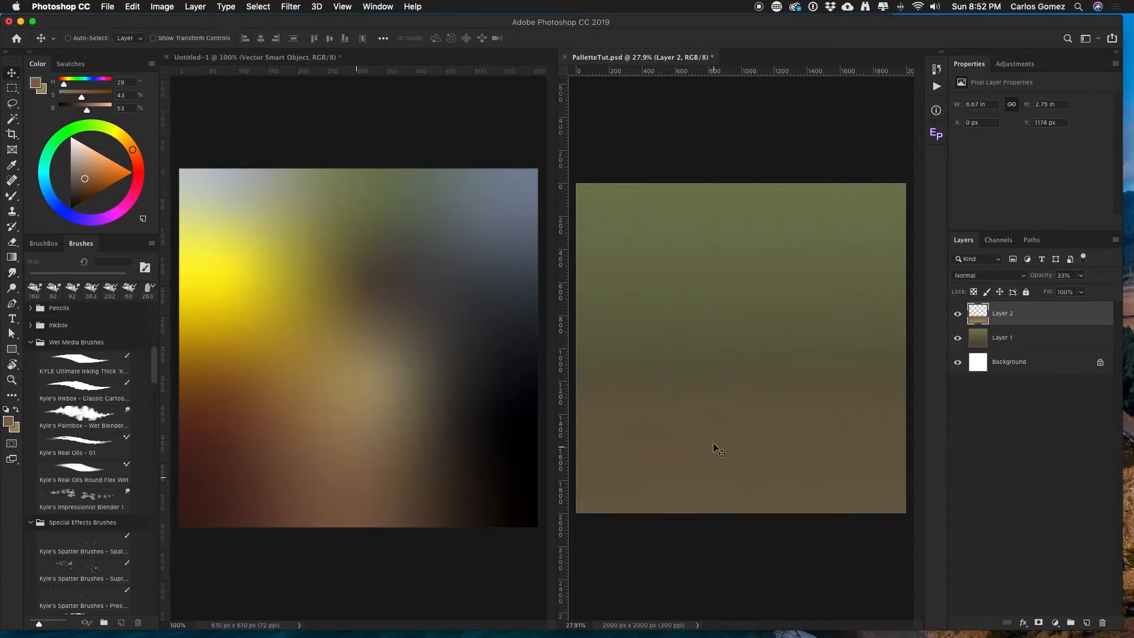
# Step: Smudge once more along the boundary between backdrop and tabletop, across most of the canvas width
pyautogui.press('b')
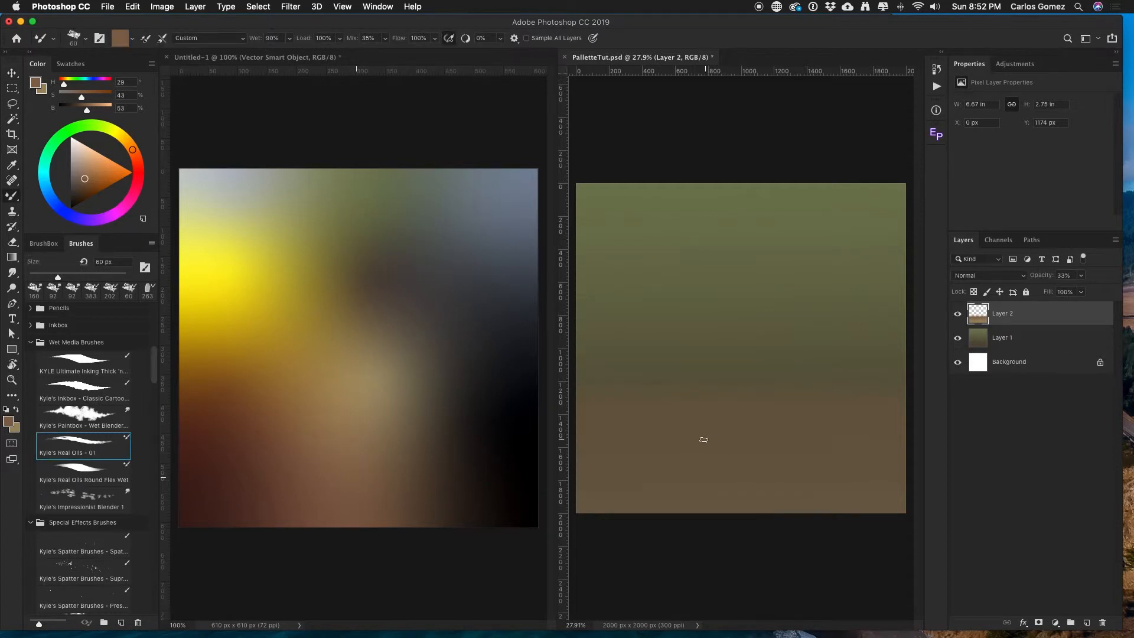
pyautogui.click(13, 272)
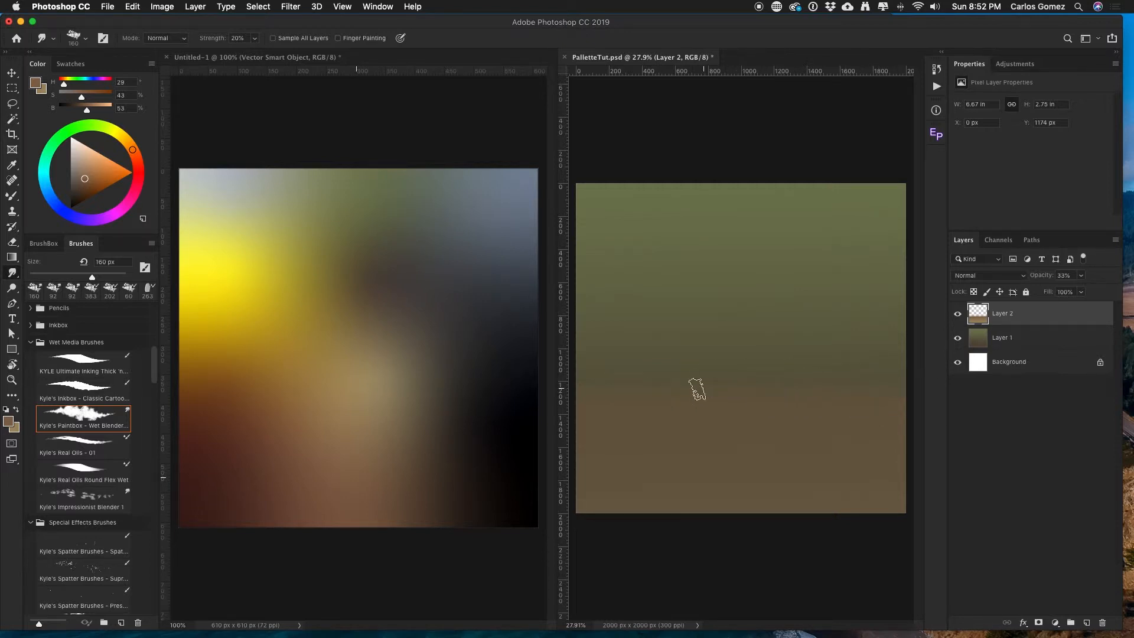
pyautogui.moveTo(617, 382); pyautogui.dragTo(888, 382)
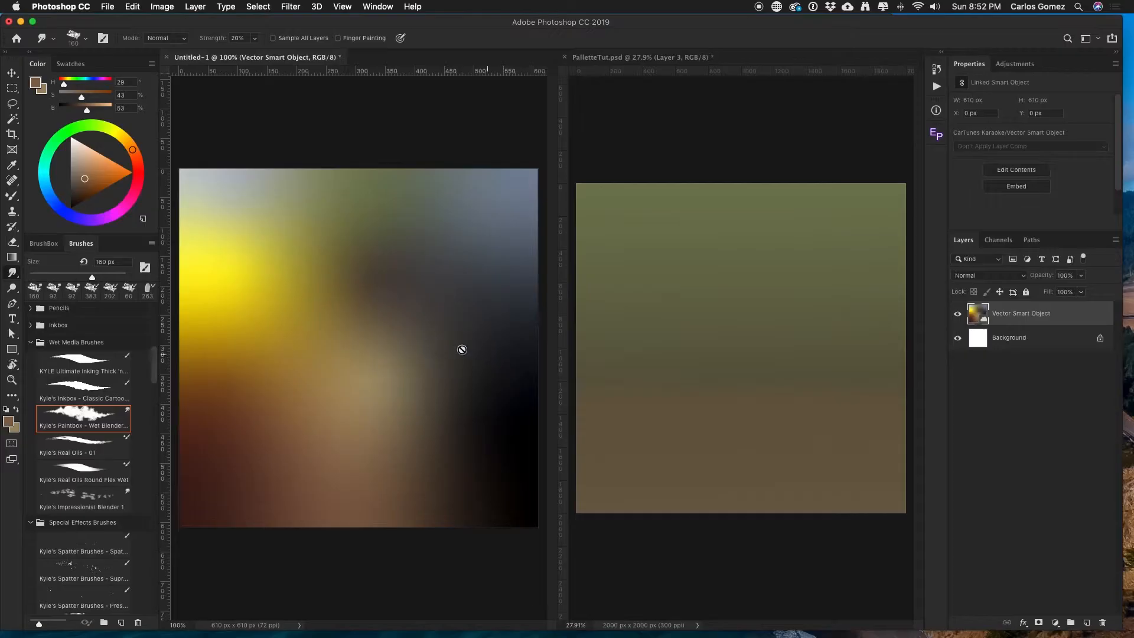
# Step: Switch to the Mixer Brush with Kyle's Real Oils - 01 and sample a near-black blue from the gradient palette
pyautogui.click(93, 419)
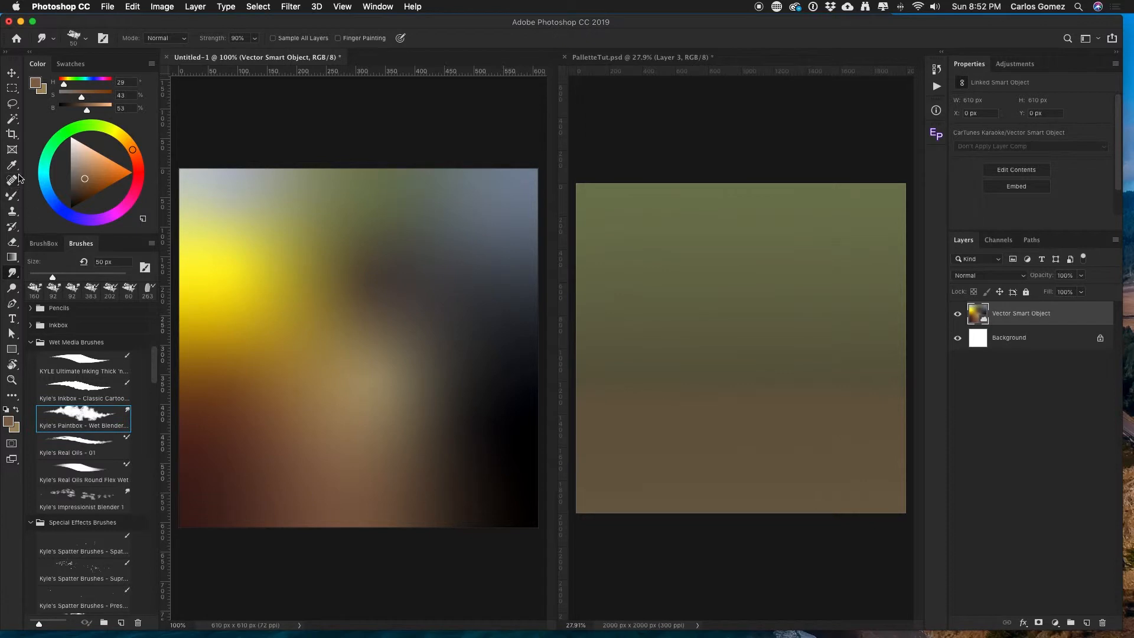
pyautogui.click(14, 194)
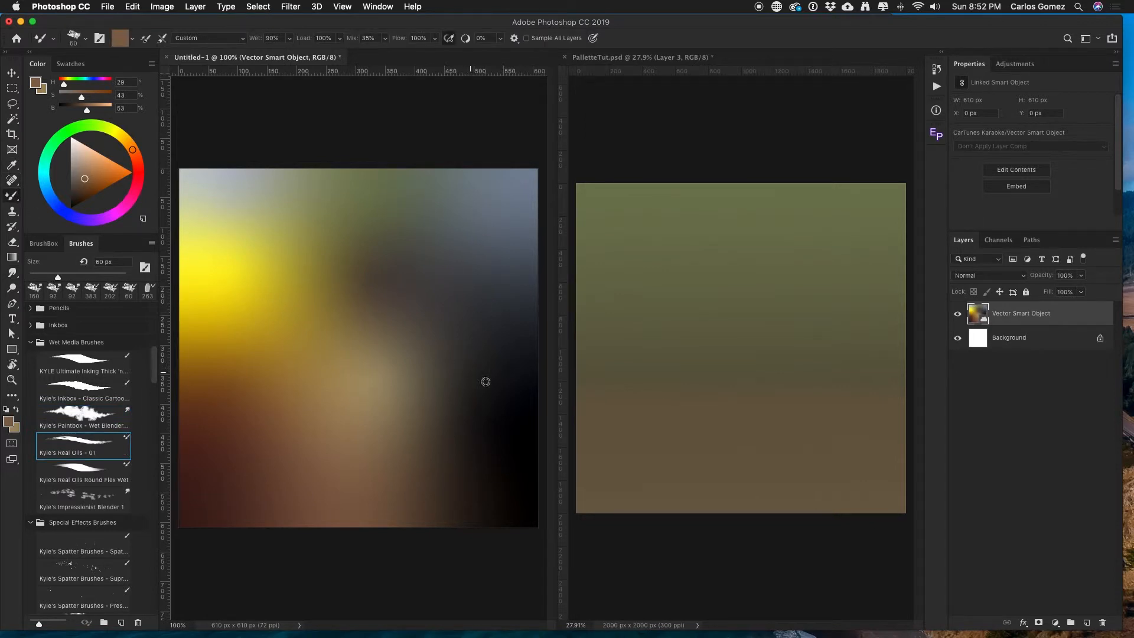
pyautogui.keyDown('alt'); pyautogui.click(512, 367); pyautogui.keyUp('alt')
pyautogui.click(739, 362)
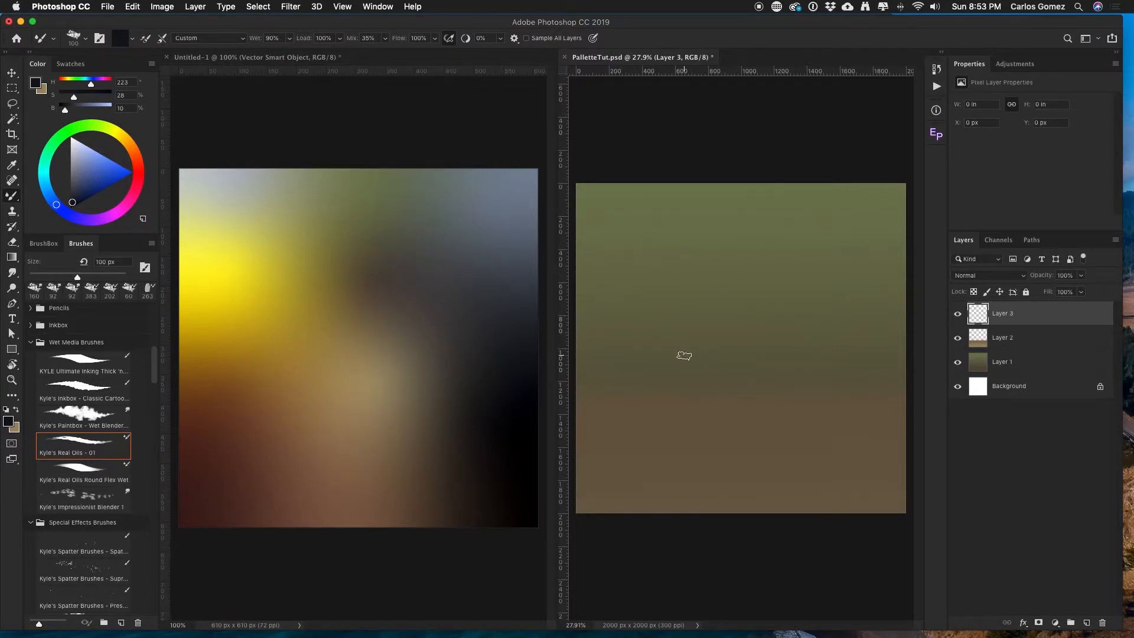
# Step: Paint a solid near-black mug silhouette with a handle on Layer 3, slightly below the middle of the painting
pyautogui.moveTo(684, 356); pyautogui.dragTo(668, 372)
pyautogui.moveTo(717, 312); pyautogui.dragTo(654, 382)
pyautogui.moveTo(643, 326); pyautogui.dragTo(658, 419)
pyautogui.moveTo(648, 313); pyautogui.dragTo(676, 359)
pyautogui.moveTo(670, 358); pyautogui.dragTo(675, 358)
pyautogui.moveTo(692, 310)
pyautogui.mouseDown()
pyautogui.moveTo(717, 409)
pyautogui.moveTo(653, 310)
pyautogui.moveTo(681, 421)
pyautogui.moveTo(655, 317)
pyautogui.moveTo(691, 386)
pyautogui.moveTo(702, 340)
pyautogui.moveTo(675, 324)
pyautogui.moveTo(701, 400)
pyautogui.moveTo(727, 394)
pyautogui.moveTo(642, 310)
pyautogui.moveTo(669, 305)
pyautogui.moveTo(648, 389)
pyautogui.moveTo(670, 432)
pyautogui.moveTo(737, 370)
pyautogui.moveTo(730, 426)
pyautogui.mouseUp()
pyautogui.moveTo(640, 324)
pyautogui.mouseDown()
pyautogui.moveTo(623, 372)
pyautogui.moveTo(654, 402)
pyautogui.mouseUp()
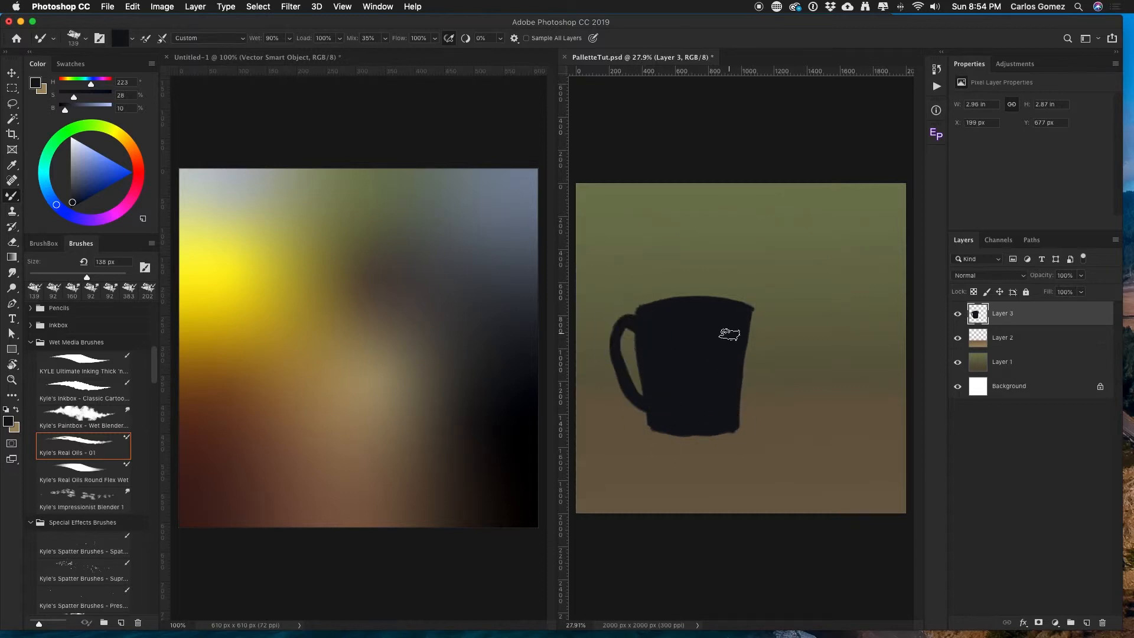
# Step: Fill in and clean up the mug's body, rim, handle and base with more near-black strokes
pyautogui.moveTo(725, 339); pyautogui.dragTo(761, 342)
pyautogui.moveTo(711, 396); pyautogui.dragTo(810, 377)
pyautogui.moveTo(656, 299); pyautogui.dragTo(637, 326)
pyautogui.moveTo(794, 449); pyautogui.dragTo(771, 441)
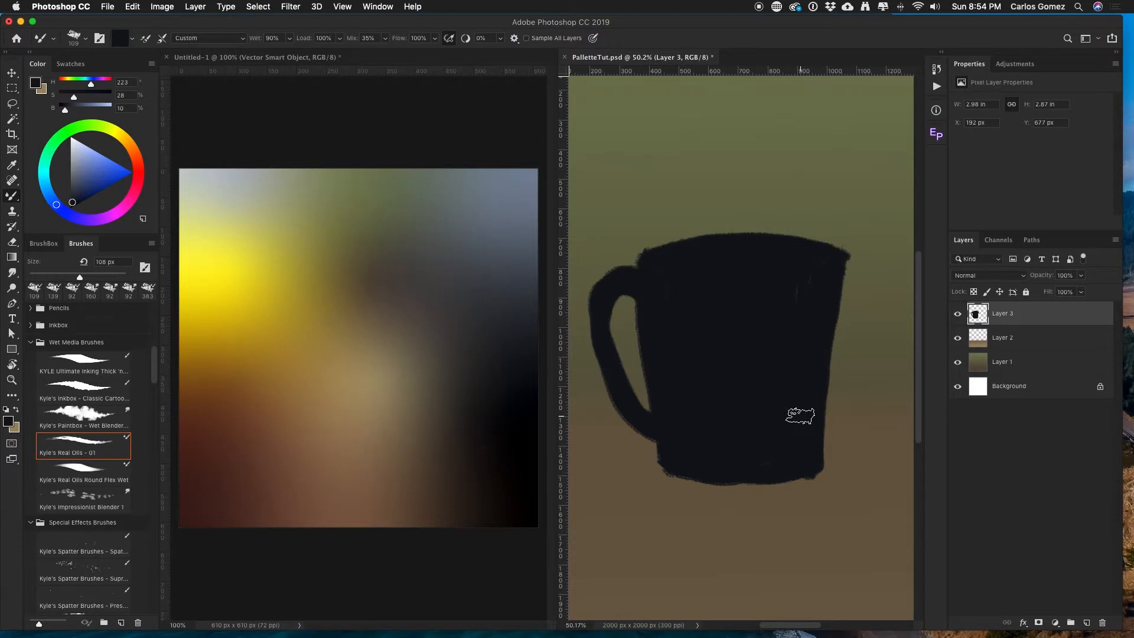
# Step: Create a layer above the mug and paint the lemon's upper contour in bright yellow sampled from the gradient palette
pyautogui.click(1087, 623)
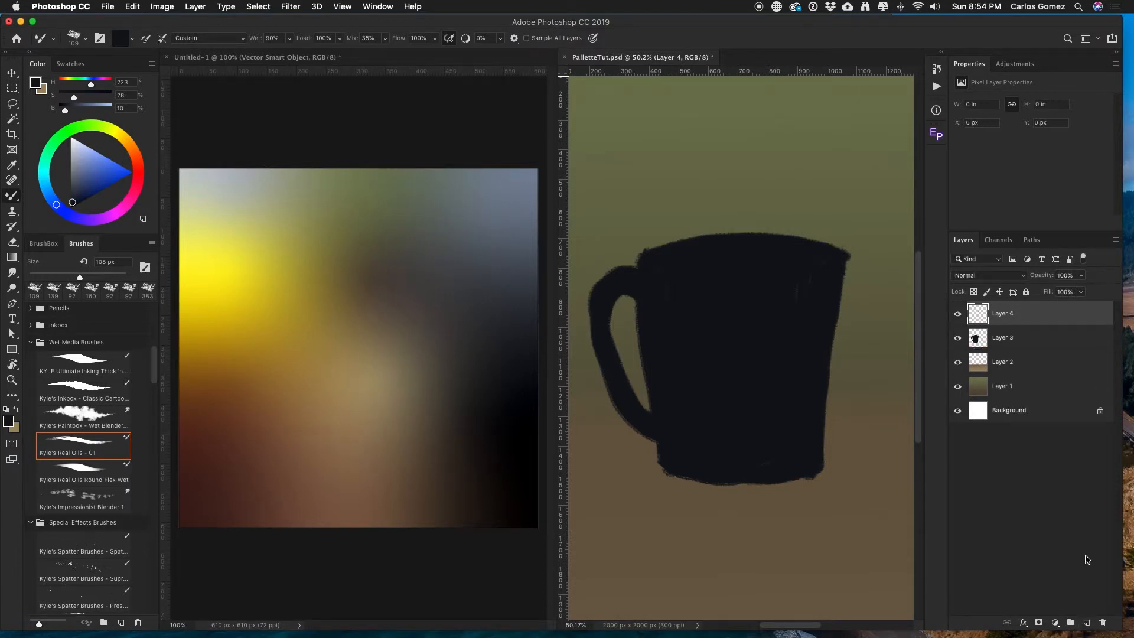
pyautogui.keyDown('alt'); pyautogui.click(270, 298); pyautogui.keyUp('alt')
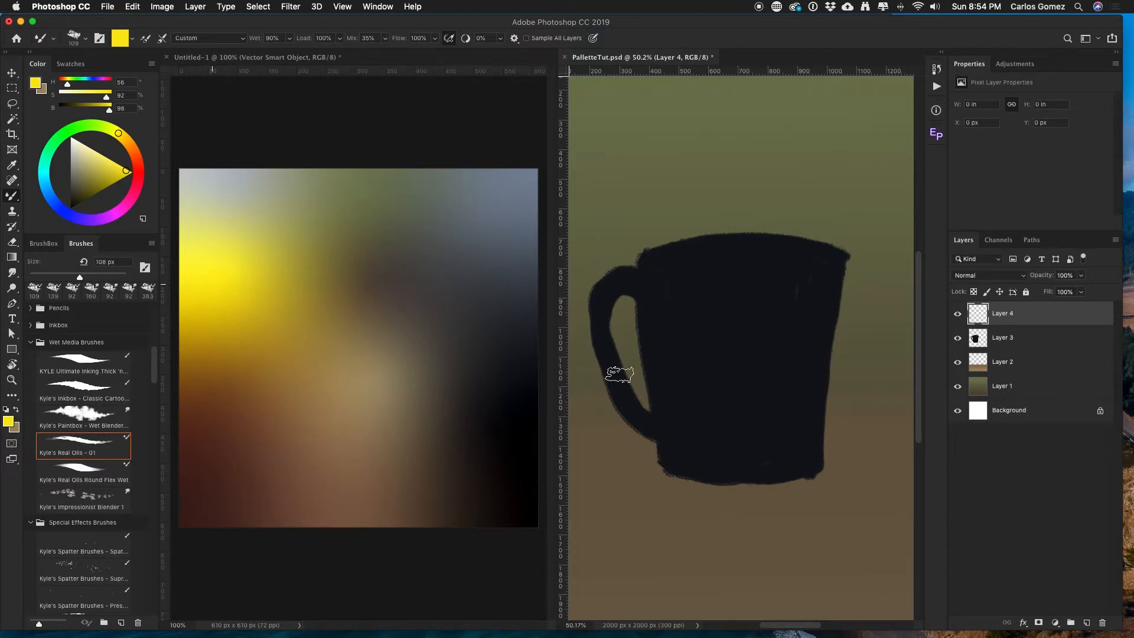
pyautogui.moveTo(757, 409); pyautogui.dragTo(688, 383)
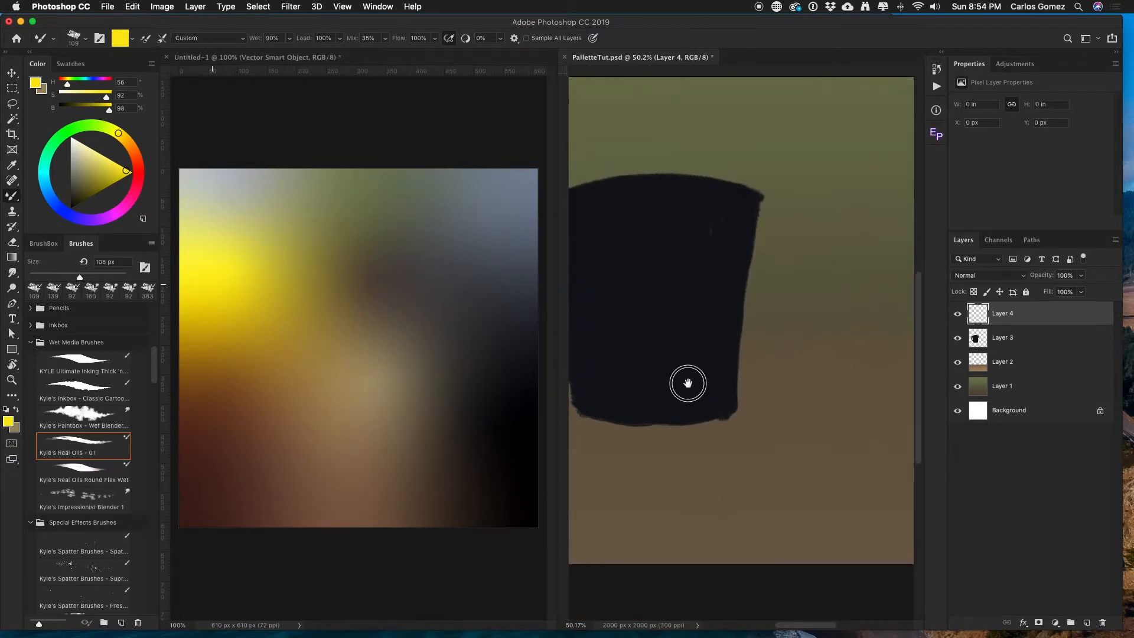
pyautogui.press('super+r')
pyautogui.click(655, 373)
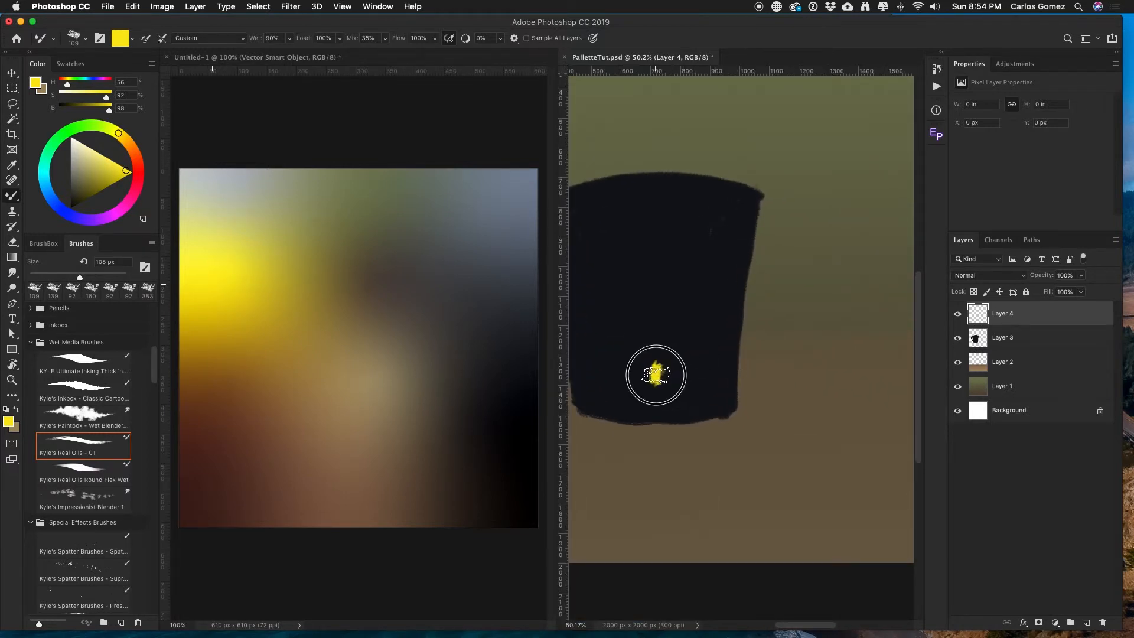
pyautogui.moveTo(663, 372)
pyautogui.mouseDown()
pyautogui.moveTo(683, 356)
pyautogui.moveTo(757, 353)
pyautogui.moveTo(707, 344)
pyautogui.moveTo(762, 344)
pyautogui.mouseUp()
pyautogui.moveTo(691, 358)
pyautogui.mouseDown()
pyautogui.moveTo(805, 362)
pyautogui.moveTo(772, 346)
pyautogui.moveTo(815, 376)
pyautogui.mouseUp()
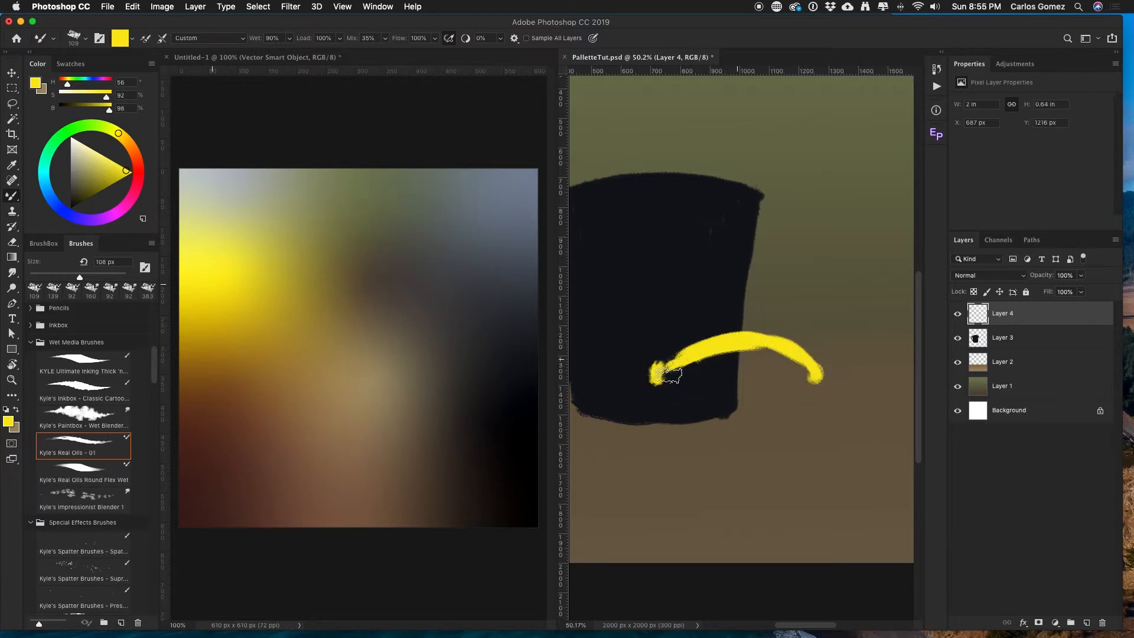
# Step: Complete the lemon's lower outline and fill the whole shape with solid yellow
pyautogui.moveTo(663, 374); pyautogui.dragTo(692, 419)
pyautogui.moveTo(660, 378)
pyautogui.mouseDown()
pyautogui.moveTo(742, 440)
pyautogui.moveTo(792, 435)
pyautogui.moveTo(821, 379)
pyautogui.moveTo(803, 394)
pyautogui.moveTo(805, 374)
pyautogui.moveTo(689, 372)
pyautogui.moveTo(780, 421)
pyautogui.moveTo(757, 370)
pyautogui.moveTo(765, 453)
pyautogui.moveTo(735, 433)
pyautogui.moveTo(713, 446)
pyautogui.mouseUp()
pyautogui.press('z')
pyautogui.press('b')
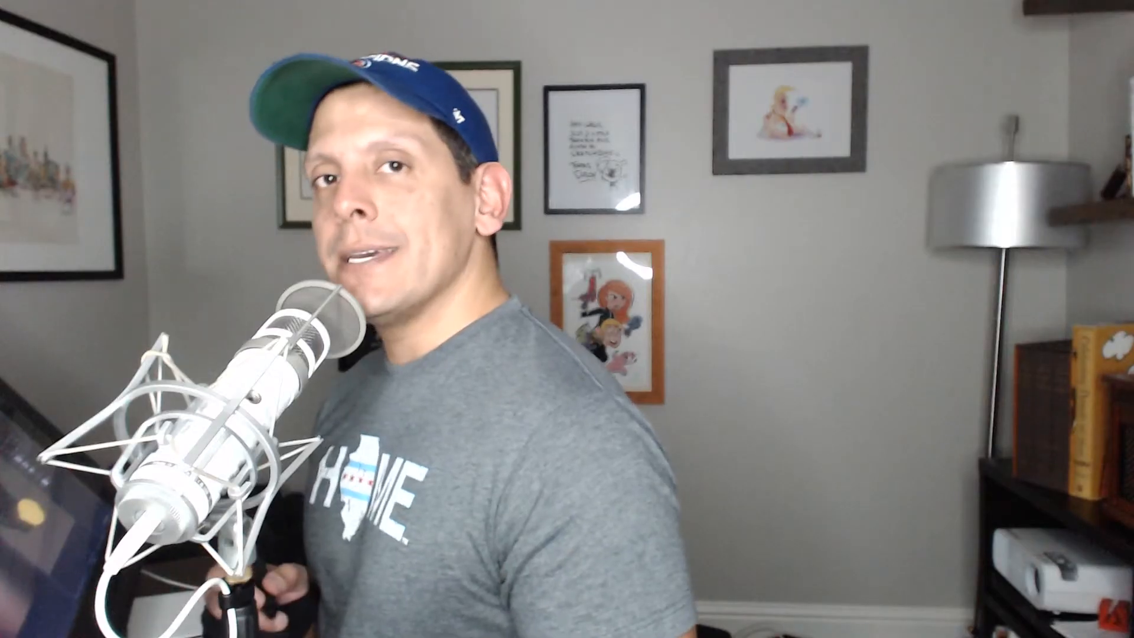
# Step: Sample a reddish brown from the palette and brush shading along the lemon's upper and lower edges
pyautogui.press('z')
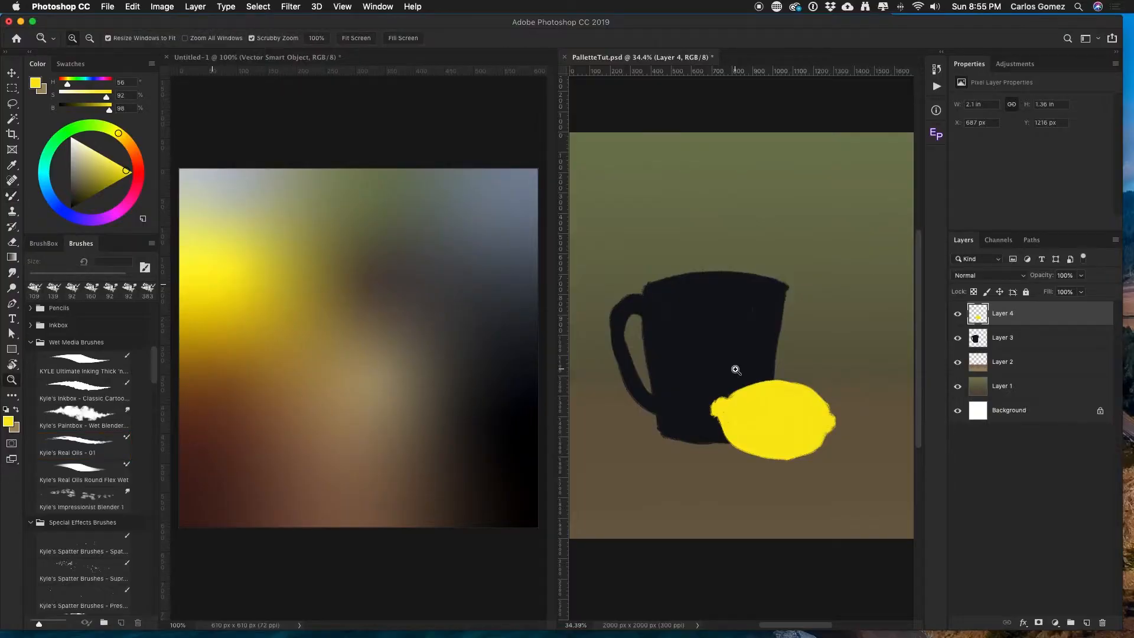
pyautogui.moveTo(736, 370); pyautogui.dragTo(720, 387)
pyautogui.press('b')
pyautogui.press('super+r')
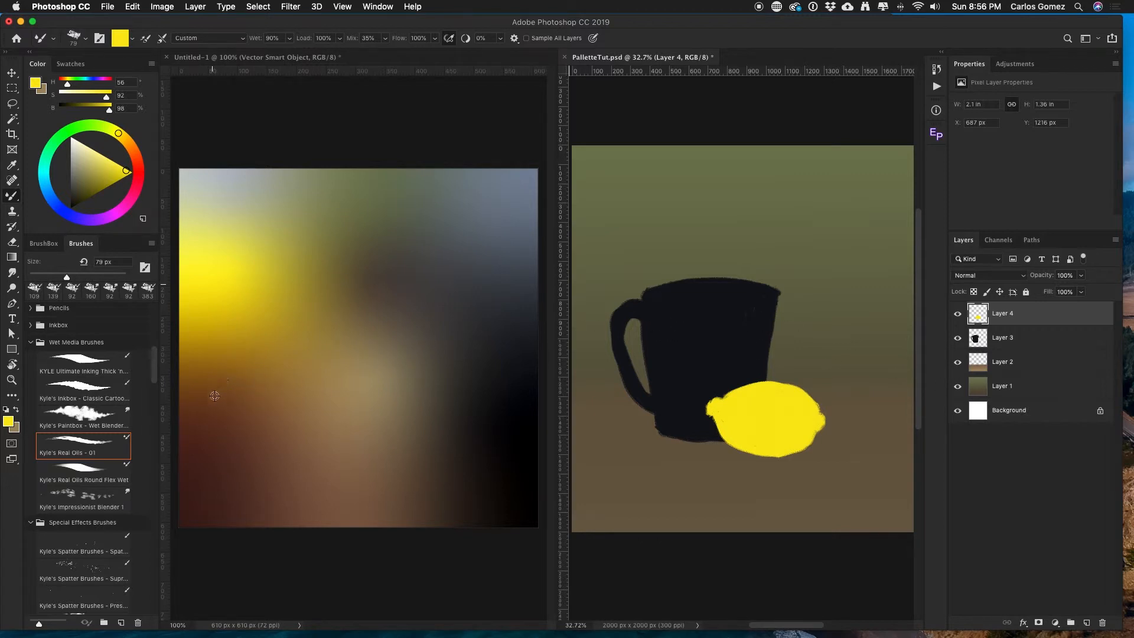
pyautogui.keyDown('alt'); pyautogui.click(215, 396); pyautogui.keyUp('alt')
pyautogui.keyDown('alt'); pyautogui.click(207, 418); pyautogui.keyUp('alt')
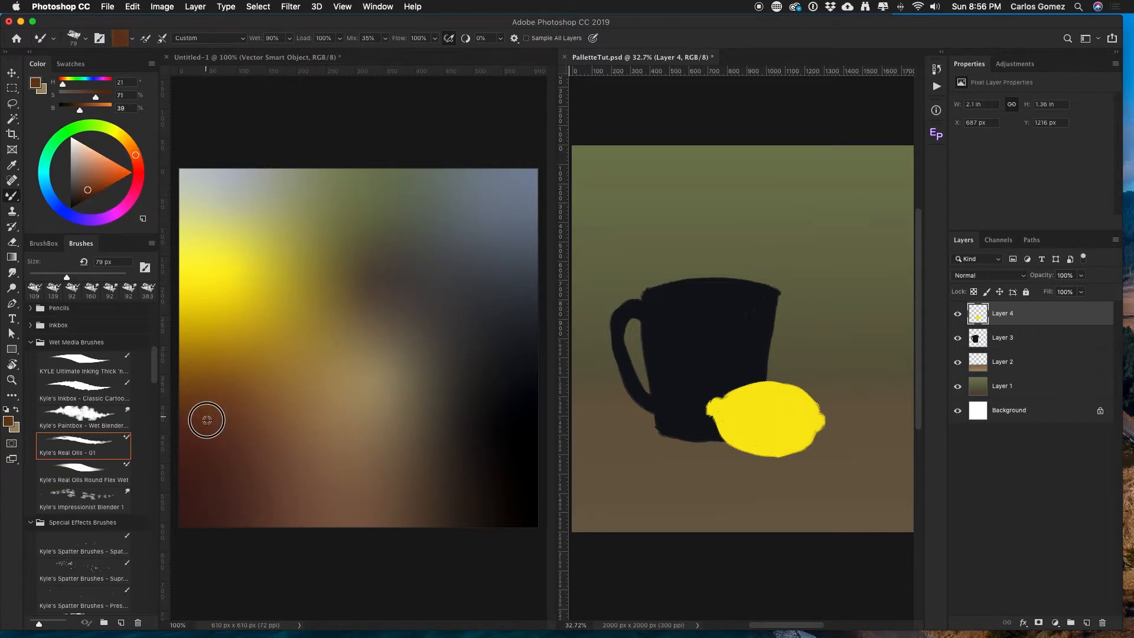
pyautogui.keyDown('alt'); pyautogui.click(205, 418); pyautogui.keyUp('alt')
pyautogui.keyDown('alt'); pyautogui.click(204, 418); pyautogui.keyUp('alt')
pyautogui.moveTo(747, 387)
pyautogui.mouseDown()
pyautogui.moveTo(761, 452)
pyautogui.moveTo(741, 436)
pyautogui.moveTo(792, 446)
pyautogui.mouseUp()
pyautogui.moveTo(730, 407); pyautogui.dragTo(782, 399)
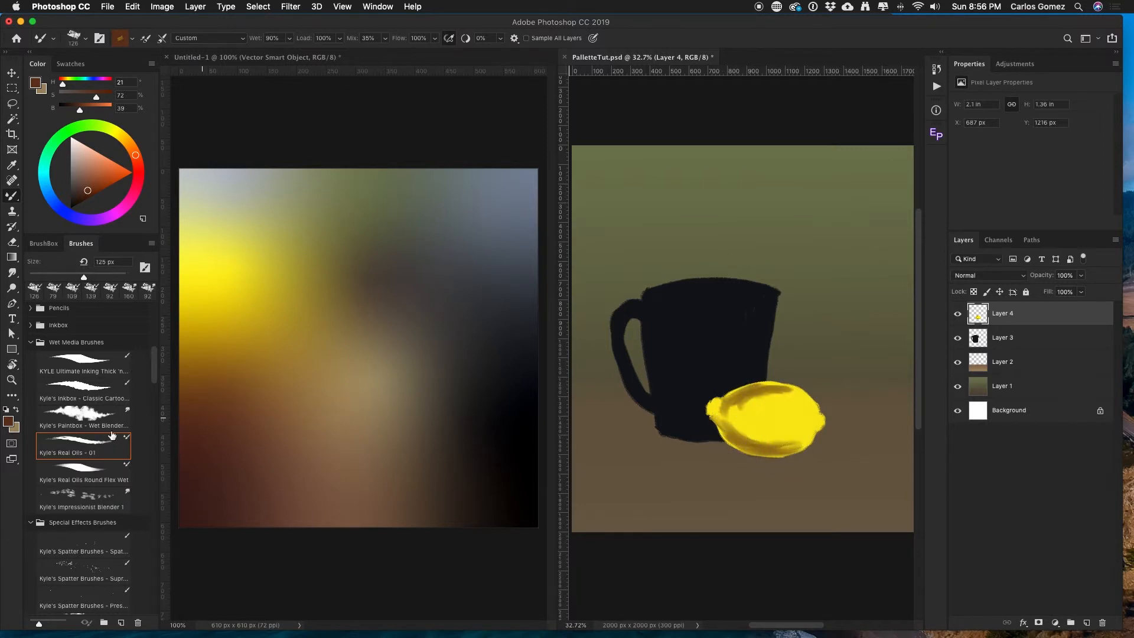
# Step: Blend the lemon's brown shading into the yellow with Kyle's Paintbox - Wet Blender
pyautogui.click(89, 424)
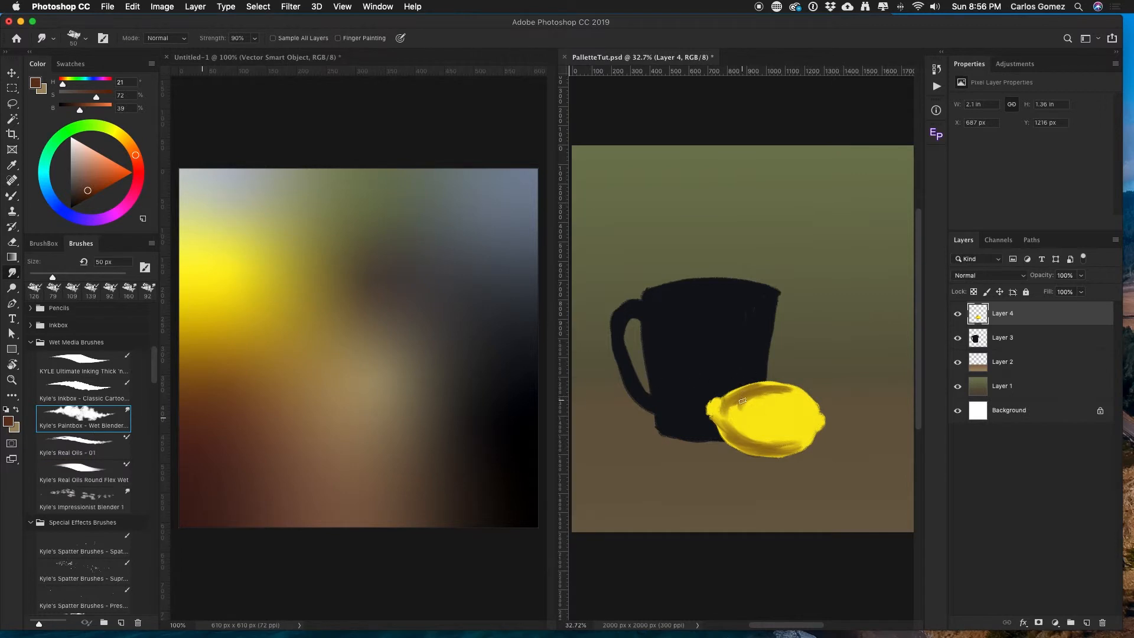
pyautogui.moveTo(734, 406); pyautogui.dragTo(750, 403)
pyautogui.moveTo(801, 444); pyautogui.dragTo(726, 423)
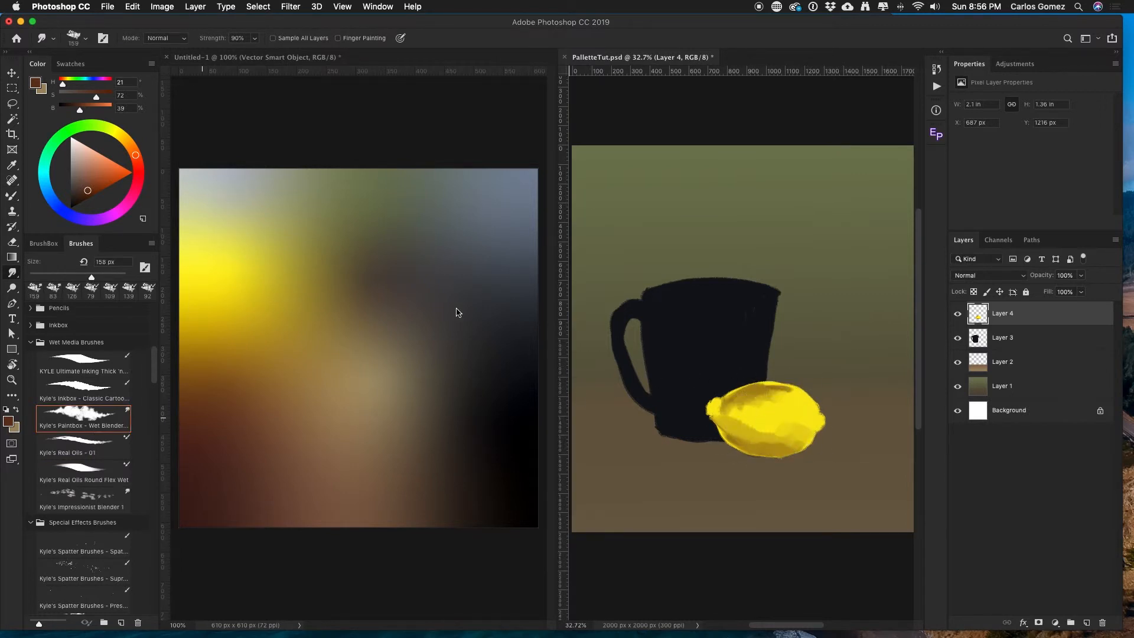
# Step: Brush a pale highlight onto the lemon's upper part using light gray from the palette and a near-white yellow
pyautogui.click(83, 446)
pyautogui.keyDown('alt'); pyautogui.click(200, 214); pyautogui.keyUp('alt')
pyautogui.moveTo(802, 398)
pyautogui.mouseDown()
pyautogui.moveTo(768, 396)
pyautogui.moveTo(766, 418)
pyautogui.mouseUp()
pyautogui.click(75, 143)
# Step: Enlarge the painting's view and blend the lemon's highlight and shading into soft strokes with the Wet Blender brush
pyautogui.scroll(5, 821, 413)
pyautogui.moveTo(557, 532); pyautogui.dragTo(407, 531)
pyautogui.click(84, 419)
pyautogui.moveTo(692, 407); pyautogui.dragTo(733, 408)
pyautogui.moveTo(618, 427); pyautogui.dragTo(685, 463)
pyautogui.moveTo(646, 374)
pyautogui.mouseDown()
pyautogui.moveTo(661, 367)
pyautogui.moveTo(653, 399)
pyautogui.mouseUp()
pyautogui.moveTo(762, 408); pyautogui.dragTo(729, 463)
pyautogui.moveTo(718, 386); pyautogui.dragTo(691, 387)
pyautogui.moveTo(762, 462)
pyautogui.mouseDown()
pyautogui.moveTo(731, 462)
pyautogui.moveTo(762, 462)
pyautogui.mouseUp()
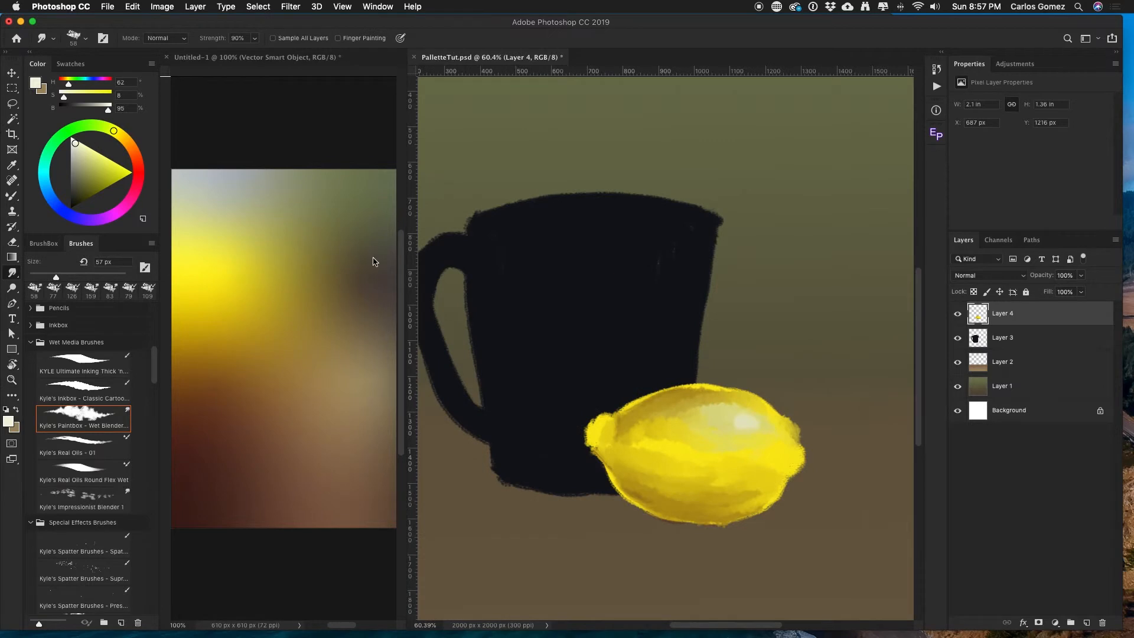
# Step: Sample olive green from the palette and paint a small green spot on the lemon's right tip
pyautogui.click(351, 176)
pyautogui.moveTo(329, 342); pyautogui.dragTo(273, 380)
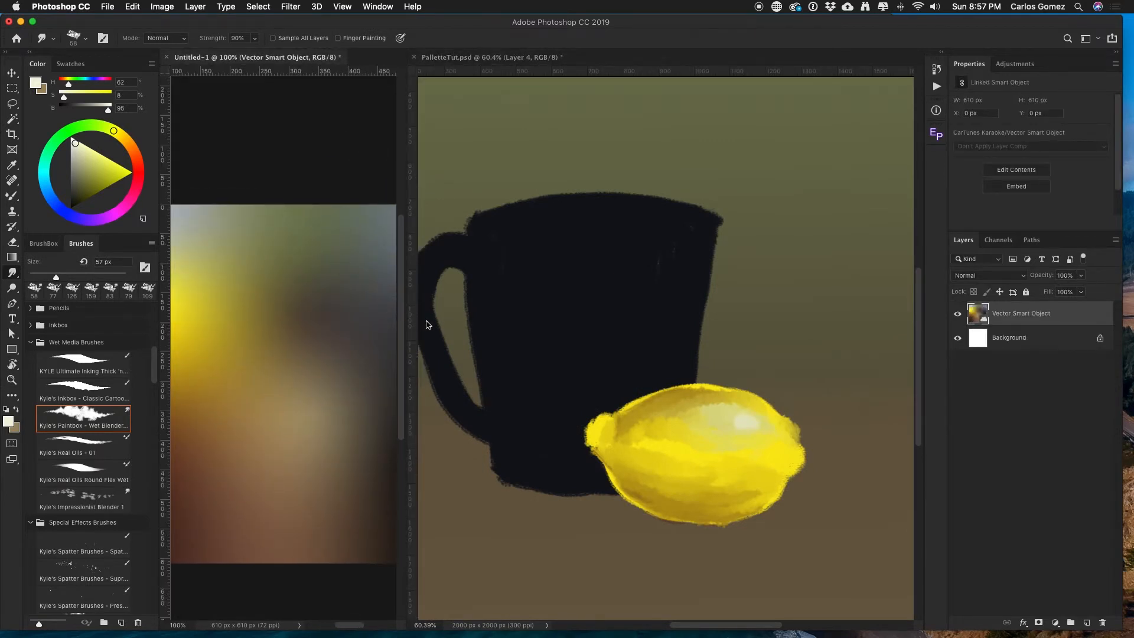
pyautogui.press('.')
pyautogui.keyDown('alt'); pyautogui.click(288, 223); pyautogui.keyUp('alt')
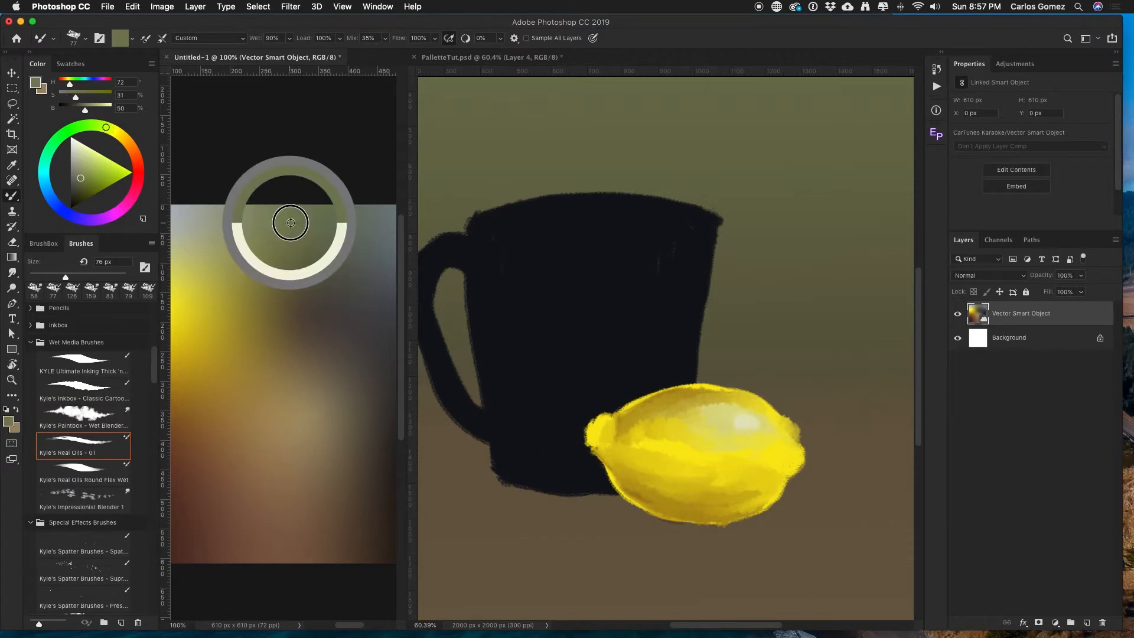
pyautogui.click(788, 459)
pyautogui.moveTo(778, 458); pyautogui.dragTo(793, 462)
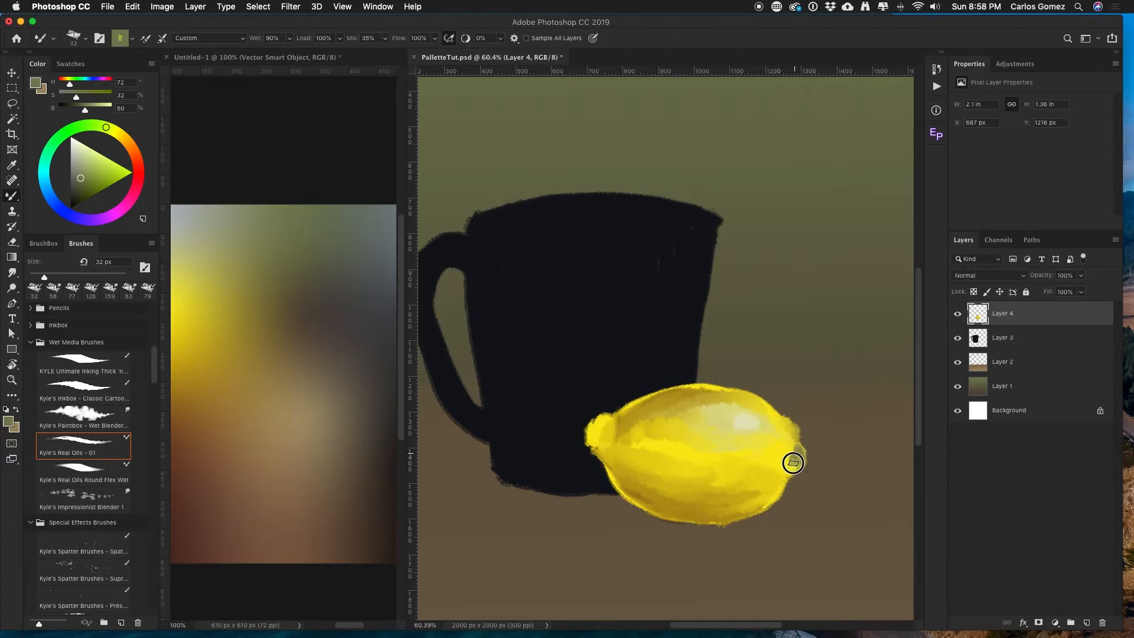
# Step: On Layer 3, paint blue-gray reflections sampled from the palette onto the inside of the mug below its back rim
pyautogui.click(1049, 340)
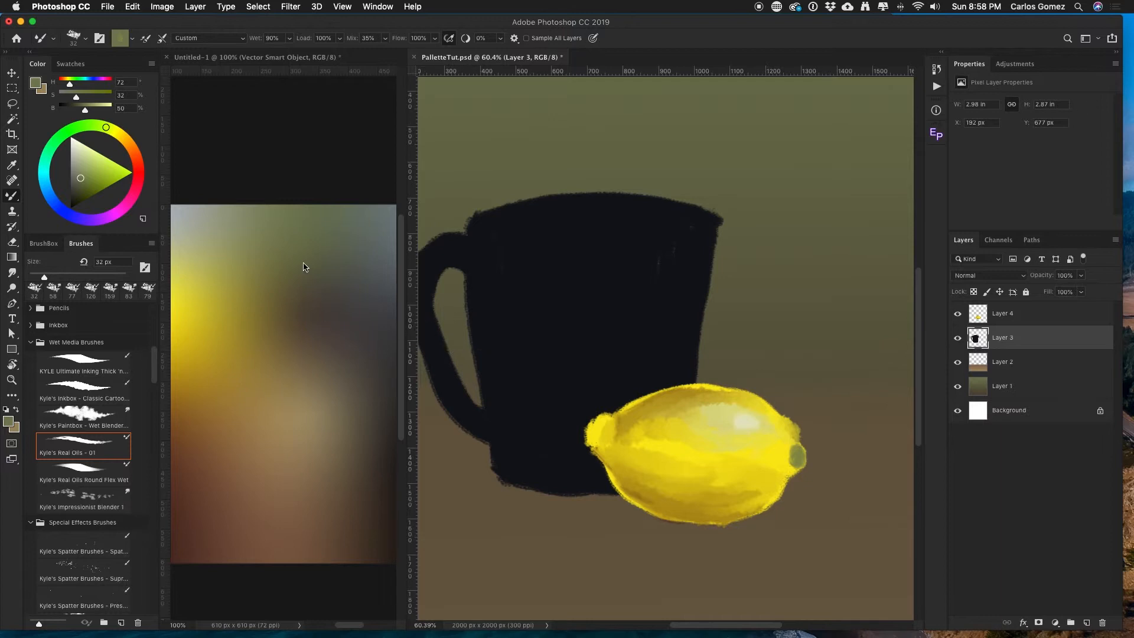
pyautogui.click(335, 339)
pyautogui.hscroll(5, 241, 410)
pyautogui.keyDown('alt'); pyautogui.click(283, 219); pyautogui.keyUp('alt')
pyautogui.click(602, 223)
pyautogui.moveTo(603, 223); pyautogui.dragTo(604, 223)
pyautogui.moveTo(555, 202)
pyautogui.mouseDown()
pyautogui.moveTo(522, 212)
pyautogui.moveTo(549, 225)
pyautogui.mouseUp()
pyautogui.moveTo(565, 202); pyautogui.dragTo(578, 222)
# Step: Paint blue-gray highlights down the mug's right side, under the front rim, on the handle and along the left side
pyautogui.moveTo(684, 225); pyautogui.dragTo(645, 232)
pyautogui.moveTo(661, 237); pyautogui.dragTo(662, 378)
pyautogui.moveTo(656, 233); pyautogui.dragTo(662, 389)
pyautogui.moveTo(527, 246); pyautogui.dragTo(592, 247)
pyautogui.moveTo(423, 274)
pyautogui.mouseDown()
pyautogui.moveTo(495, 271)
pyautogui.moveTo(496, 337)
pyautogui.mouseUp()
pyautogui.moveTo(509, 308); pyautogui.dragTo(493, 294)
pyautogui.moveTo(588, 267); pyautogui.dragTo(599, 364)
pyautogui.moveTo(576, 235); pyautogui.dragTo(558, 217)
# Step: Sample a darker blue-gray from the palette and paint the mug's rim and the edge of its right-side highlight
pyautogui.keyDown('alt'); pyautogui.click(587, 230); pyautogui.keyUp('alt')
pyautogui.keyDown('alt'); pyautogui.click(737, 271); pyautogui.keyUp('alt')
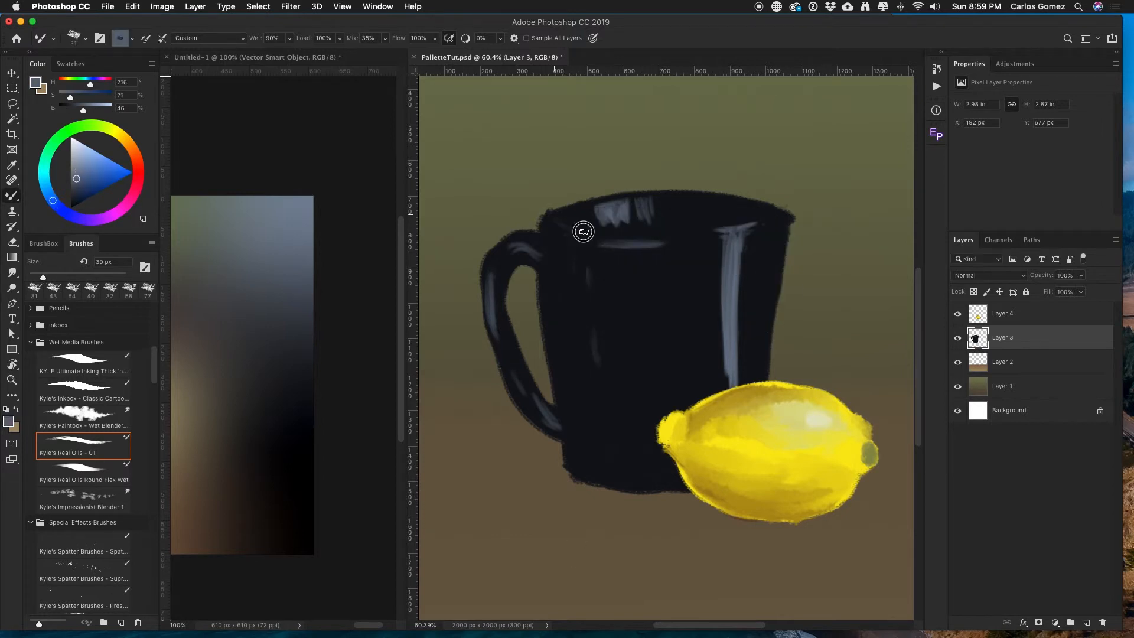
pyautogui.keyDown('alt'); pyautogui.click(293, 291); pyautogui.keyUp('alt')
pyautogui.moveTo(676, 233)
pyautogui.mouseDown()
pyautogui.moveTo(752, 228)
pyautogui.moveTo(569, 214)
pyautogui.mouseUp()
pyautogui.moveTo(668, 190); pyautogui.dragTo(766, 200)
pyautogui.moveTo(740, 296)
pyautogui.mouseDown()
pyautogui.moveTo(739, 372)
pyautogui.moveTo(736, 260)
pyautogui.moveTo(709, 336)
pyautogui.mouseUp()
# Step: Soften the mug's highlights with the Wet Blender brush at 44% strength
pyautogui.click(91, 416)
pyautogui.moveTo(212, 39); pyautogui.dragTo(198, 40)
pyautogui.moveTo(742, 291); pyautogui.dragTo(749, 291)
pyautogui.moveTo(731, 254)
pyautogui.mouseDown()
pyautogui.moveTo(731, 380)
pyautogui.moveTo(744, 274)
pyautogui.moveTo(754, 372)
pyautogui.mouseUp()
pyautogui.moveTo(680, 351); pyautogui.dragTo(623, 347)
# Step: Create a layer above the mug layer and dab yellow sampled from the lemon onto the mug just above the lemon
pyautogui.click(1087, 623)
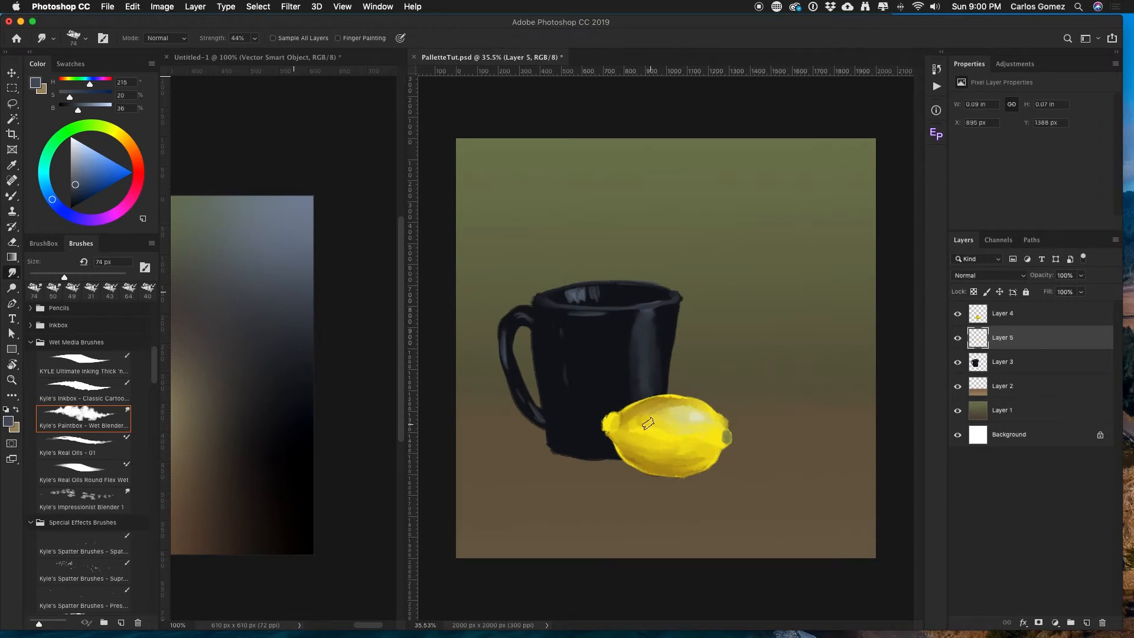
pyautogui.press('.')
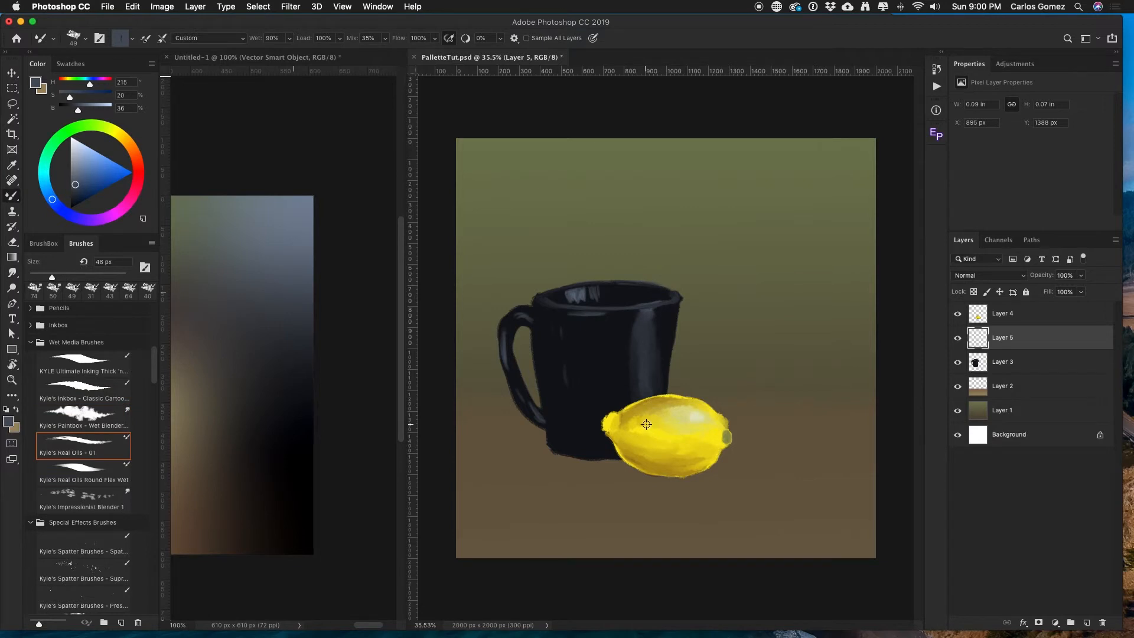
pyautogui.keyDown('alt'); pyautogui.click(647, 423); pyautogui.keyUp('alt')
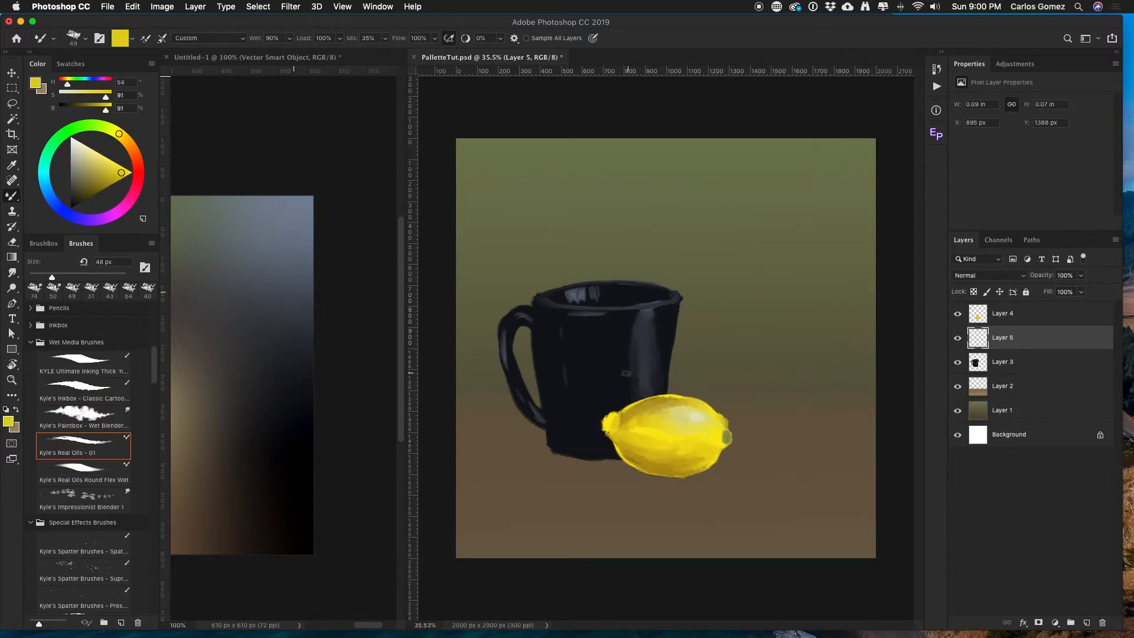
pyautogui.press('z')
pyautogui.moveTo(653, 378)
pyautogui.mouseDown()
pyautogui.moveTo(666, 377)
pyautogui.moveTo(657, 369)
pyautogui.mouseUp()
pyautogui.press('b')
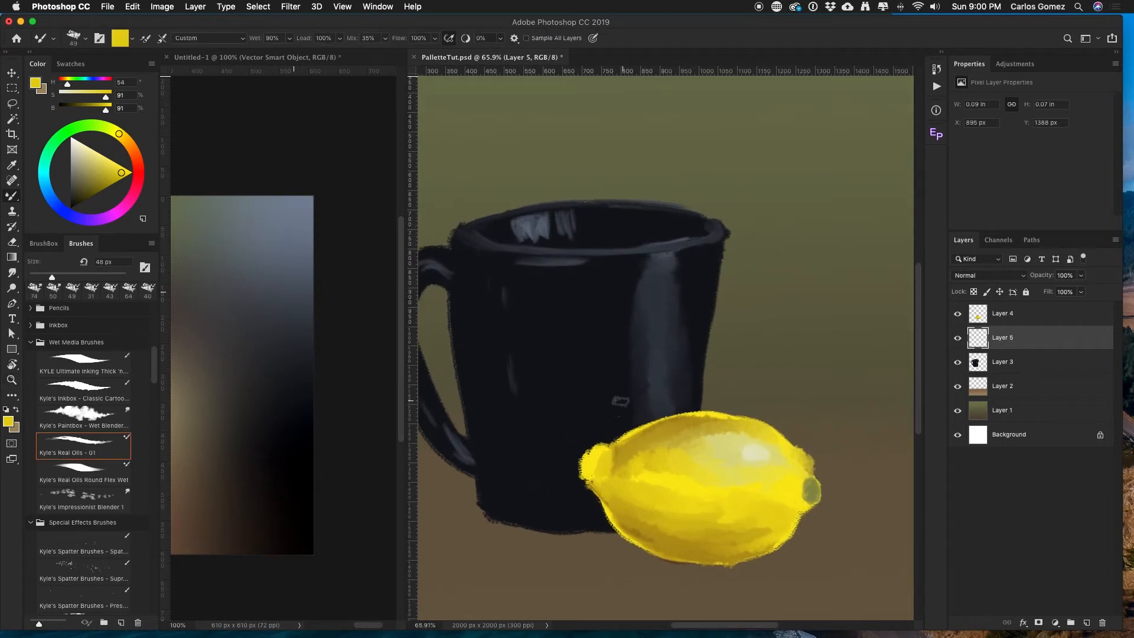
pyautogui.moveTo(615, 398); pyautogui.dragTo(610, 408)
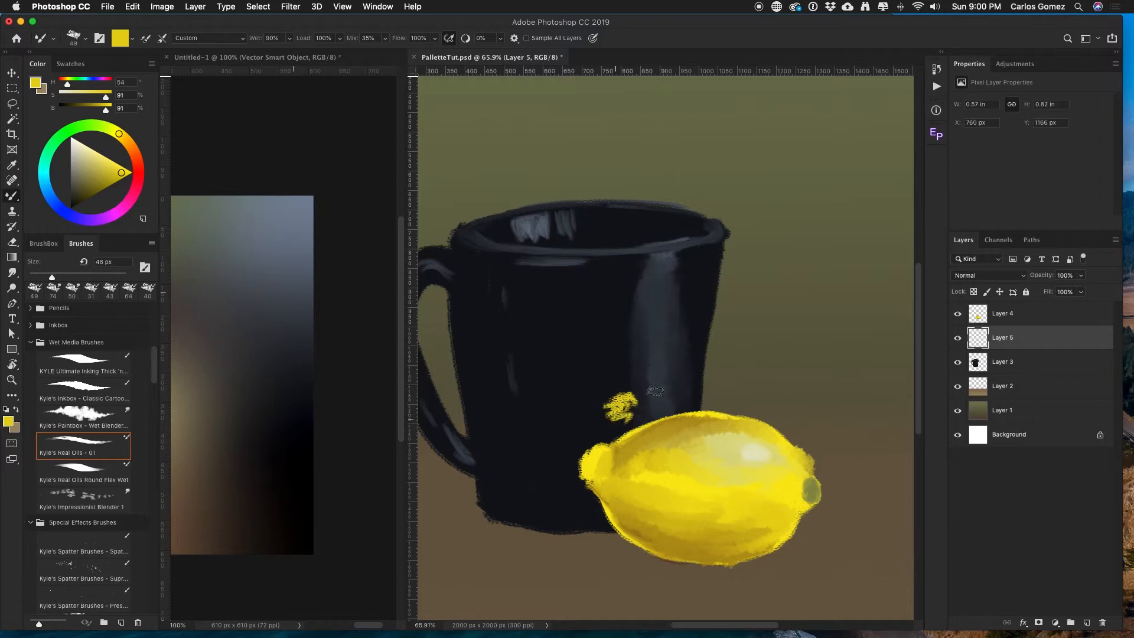
# Step: Build up the lemon's reflection across the mug with sampled dark olive, blending it and lowering the Mixer Brush load
pyautogui.keyDown('alt'); pyautogui.click(608, 416); pyautogui.keyUp('alt')
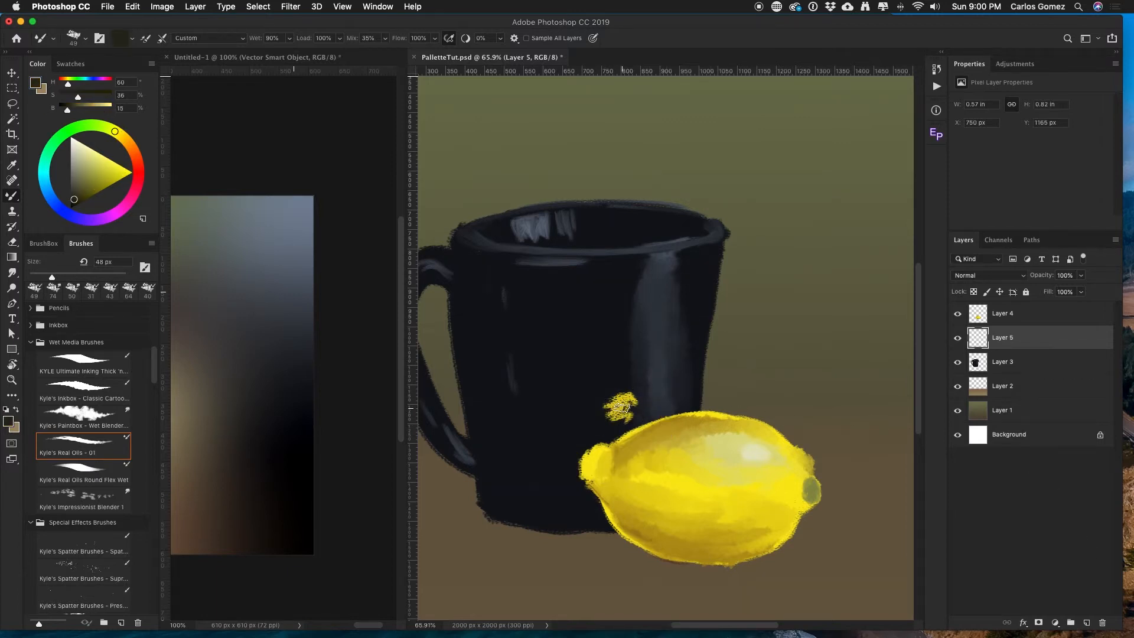
pyautogui.click(108, 421)
pyautogui.moveTo(619, 401); pyautogui.dragTo(625, 405)
pyautogui.press('b')
pyautogui.keyDown('alt'); pyautogui.click(615, 414); pyautogui.keyUp('alt')
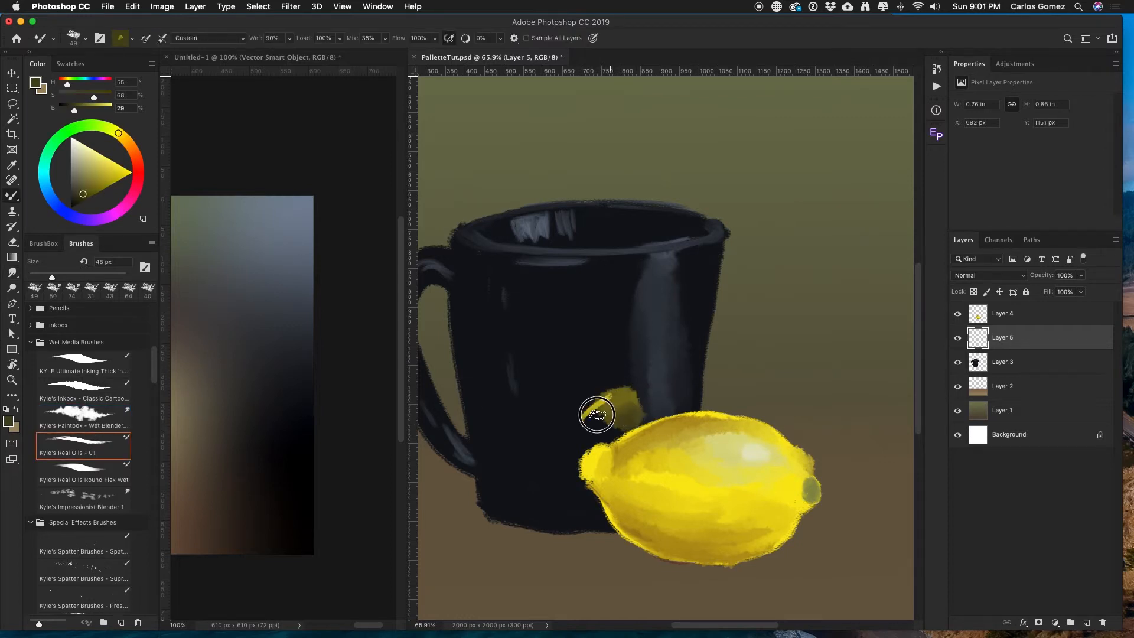
pyautogui.moveTo(303, 39); pyautogui.dragTo(294, 40)
pyautogui.moveTo(628, 406)
pyautogui.mouseDown()
pyautogui.moveTo(681, 413)
pyautogui.moveTo(656, 443)
pyautogui.moveTo(696, 407)
pyautogui.moveTo(766, 405)
pyautogui.mouseUp()
# Step: Paint a faint dark blue-gray reflection on the middle of the mug and blend it with the Wet Blender brush
pyautogui.click(106, 419)
pyautogui.press('b')
pyautogui.keyDown('alt'); pyautogui.click(671, 334); pyautogui.keyUp('alt')
pyautogui.moveTo(636, 316)
pyautogui.mouseDown()
pyautogui.moveTo(635, 347)
pyautogui.moveTo(628, 286)
pyautogui.moveTo(655, 378)
pyautogui.mouseUp()
pyautogui.click(118, 408)
pyautogui.moveTo(626, 307)
pyautogui.mouseDown()
pyautogui.moveTo(666, 377)
pyautogui.moveTo(599, 412)
pyautogui.mouseUp()
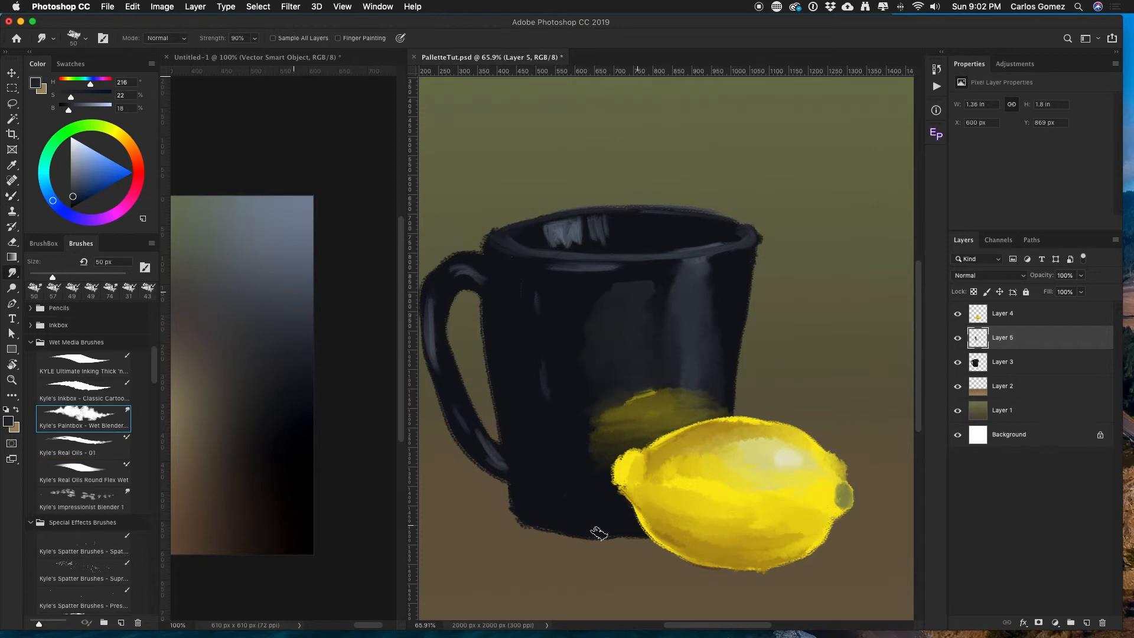
# Step: Create a layer beneath the mug and paint reddish-brown shadows, sampled from the palette, on the tabletop around the mug's base
pyautogui.moveTo(738, 505); pyautogui.dragTo(684, 511)
pyautogui.click(1027, 387)
pyautogui.click(1087, 623)
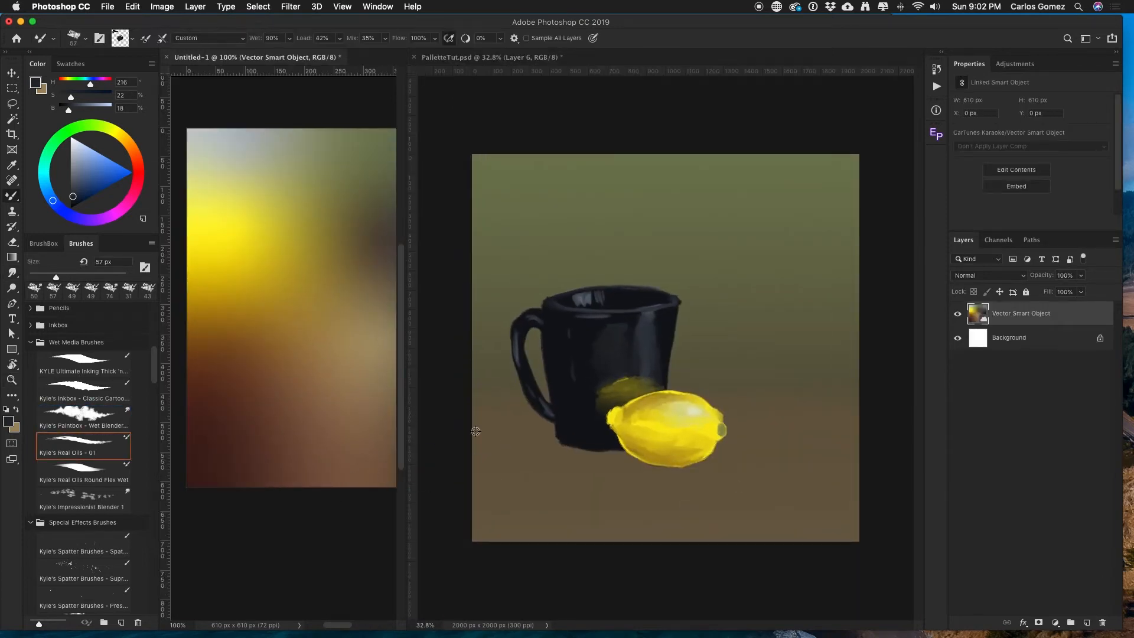
pyautogui.click(532, 535)
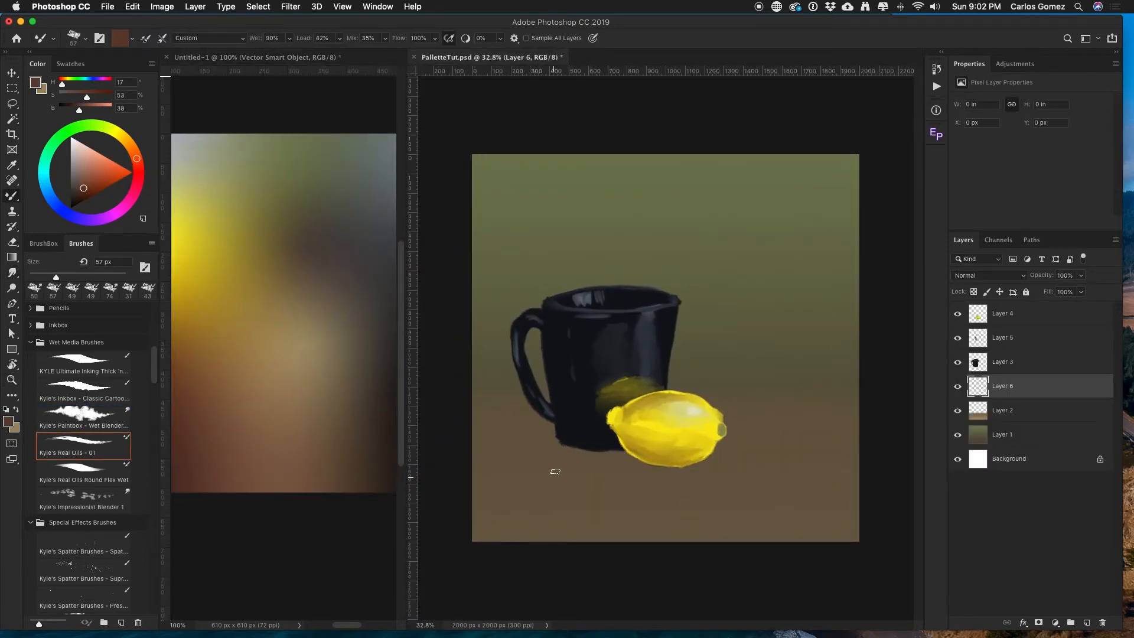
pyautogui.moveTo(554, 477); pyautogui.dragTo(563, 477)
pyautogui.moveTo(539, 432); pyautogui.dragTo(553, 444)
pyautogui.moveTo(534, 446); pyautogui.dragTo(601, 448)
pyautogui.moveTo(537, 452)
pyautogui.mouseDown()
pyautogui.moveTo(681, 466)
pyautogui.moveTo(720, 454)
pyautogui.moveTo(632, 462)
pyautogui.moveTo(691, 471)
pyautogui.moveTo(522, 438)
pyautogui.moveTo(527, 462)
pyautogui.mouseUp()
# Step: Blend the tabletop shadow outward on both sides and beneath the mug and lemon with the Wet Blender brush
pyautogui.click(101, 418)
pyautogui.moveTo(527, 462)
pyautogui.mouseDown()
pyautogui.moveTo(698, 471)
pyautogui.moveTo(726, 447)
pyautogui.mouseUp()
pyautogui.moveTo(523, 436); pyautogui.dragTo(499, 440)
pyautogui.moveTo(523, 458); pyautogui.dragTo(650, 480)
pyautogui.moveTo(732, 440); pyautogui.dragTo(753, 443)
# Step: Brush a broad brown shadow, sampled from the painting, across the backdrop behind the mug with an enlarged brush and pick the Wet Blender
pyautogui.click(84, 446)
pyautogui.keyDown('alt'); pyautogui.click(532, 434); pyautogui.keyUp('alt')
pyautogui.moveTo(400, 41); pyautogui.dragTo(355, 51)
pyautogui.press(']')
pyautogui.press(']')
pyautogui.moveTo(827, 387)
pyautogui.mouseDown()
pyautogui.moveTo(810, 387)
pyautogui.moveTo(843, 377)
pyautogui.moveTo(827, 392)
pyautogui.moveTo(838, 359)
pyautogui.moveTo(714, 362)
pyautogui.mouseUp()
pyautogui.press('super+z')
pyautogui.keyDown('alt'); pyautogui.click(795, 383); pyautogui.keyUp('alt')
pyautogui.press(']')
pyautogui.press(']')
pyautogui.moveTo(561, 366)
pyautogui.mouseDown()
pyautogui.moveTo(747, 352)
pyautogui.moveTo(863, 389)
pyautogui.moveTo(897, 321)
pyautogui.moveTo(591, 305)
pyautogui.moveTo(403, 376)
pyautogui.moveTo(525, 320)
pyautogui.moveTo(894, 374)
pyautogui.moveTo(685, 466)
pyautogui.mouseUp()
pyautogui.click(83, 417)
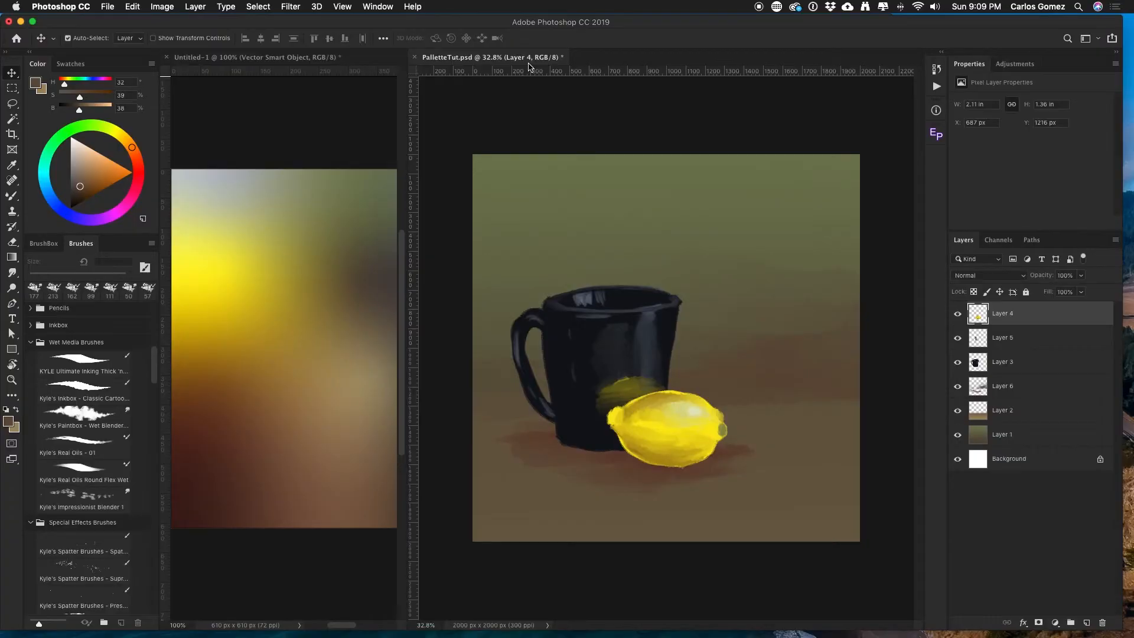
# Step: Paste the copied canvas texture into the painting as a layer above the lemon
pyautogui.press('super+v')
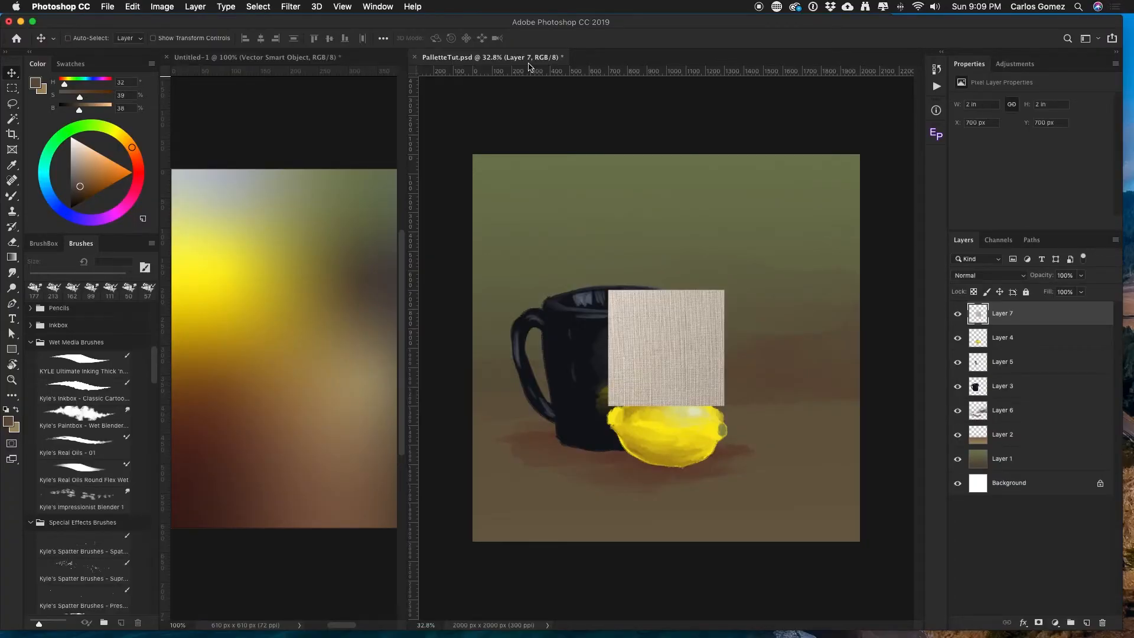
# Step: Scale the pasted canvas texture up from its center with Free Transform so it covers the whole painting
pyautogui.press('super+t')
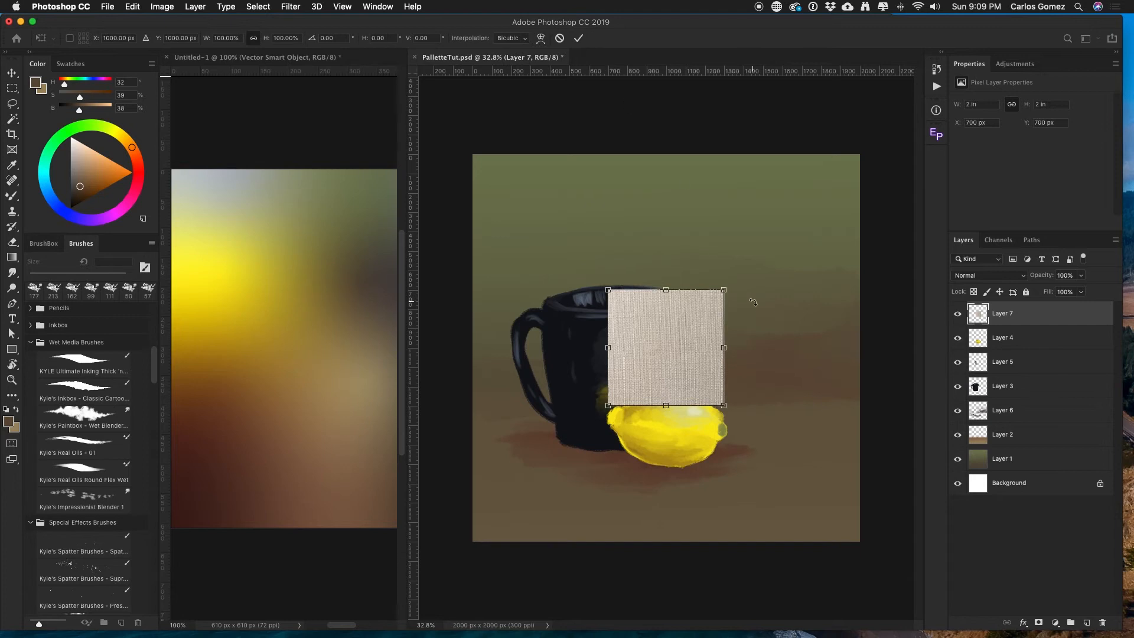
pyautogui.moveTo(724, 289); pyautogui.dragTo(879, 206)
pyautogui.doubleClick(713, 244)
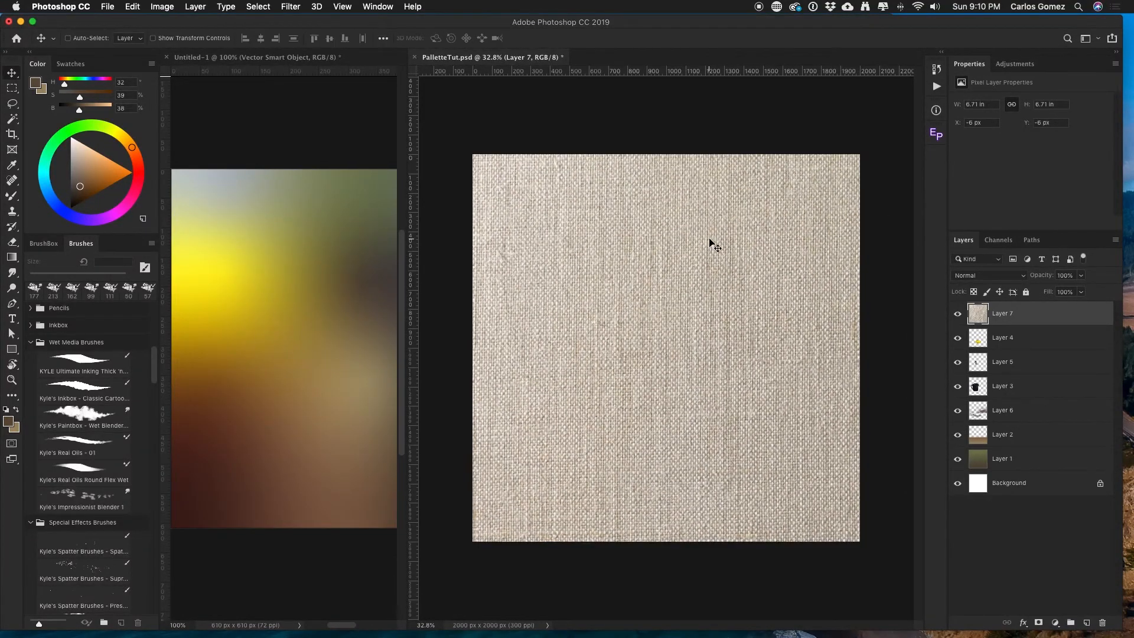
# Step: Try the Color Burn blend mode on the canvas texture layer and test different opacities
pyautogui.click(985, 276)
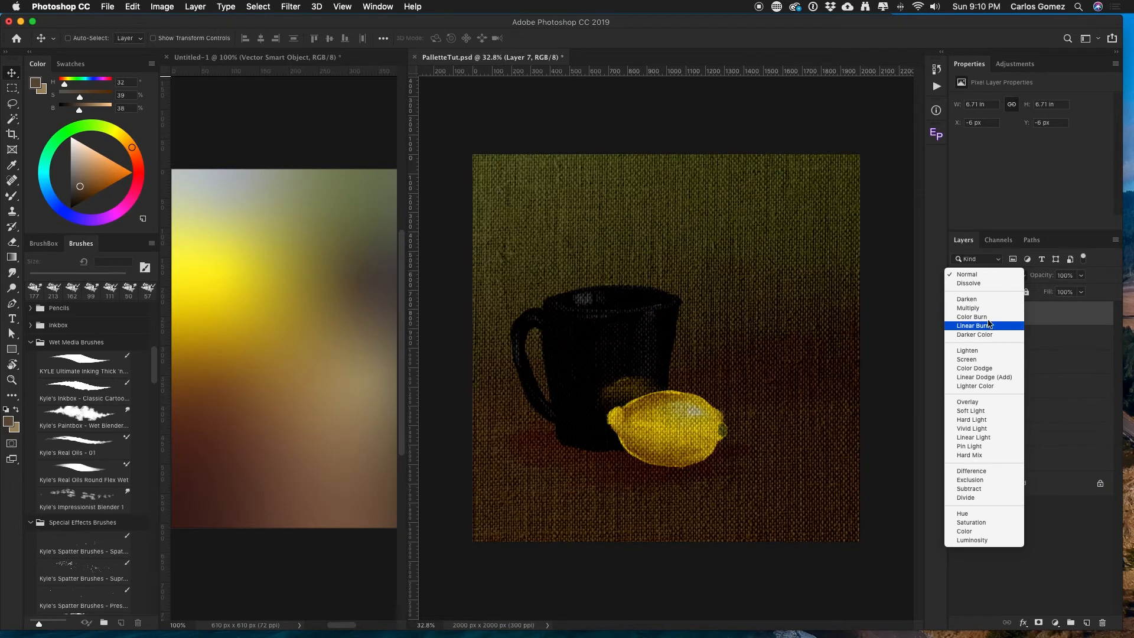
pyautogui.click(977, 278)
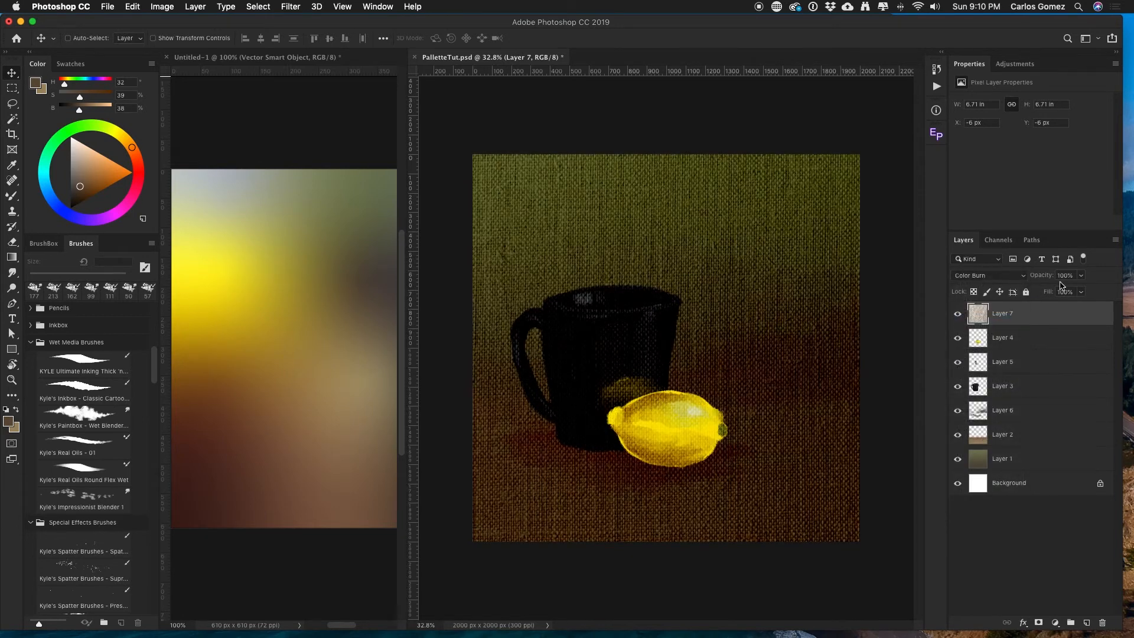
pyautogui.moveTo(1042, 279)
pyautogui.mouseDown()
pyautogui.moveTo(1000, 278)
pyautogui.moveTo(1072, 275)
pyautogui.mouseUp()
# Step: Set the canvas texture layer's blend mode to Overlay and its opacity to 50%
pyautogui.click(985, 278)
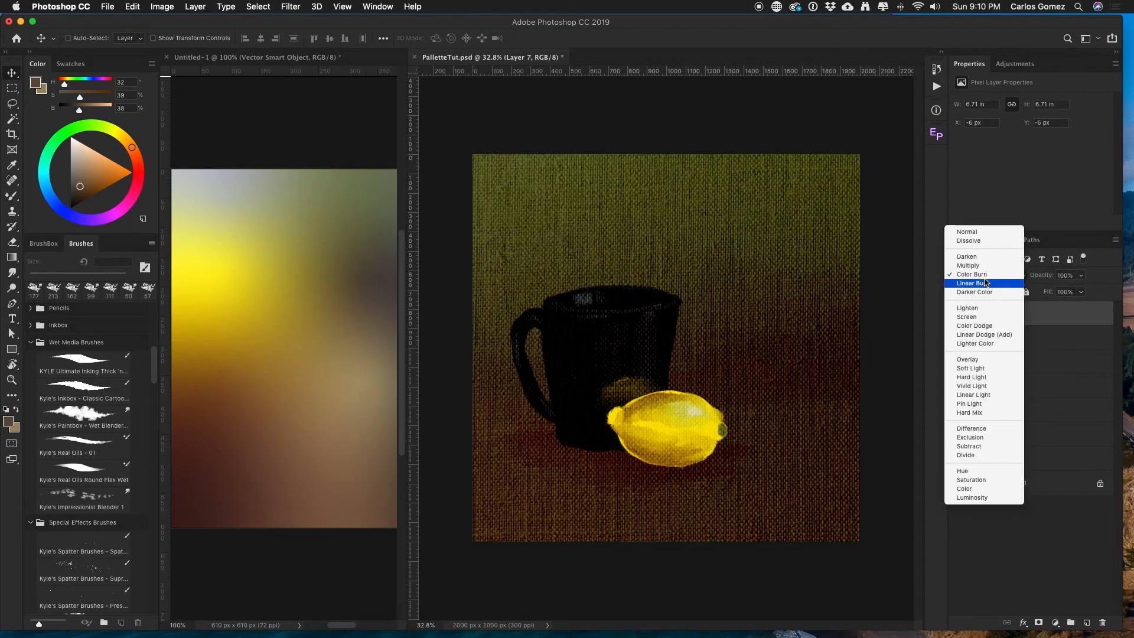
pyautogui.click(979, 361)
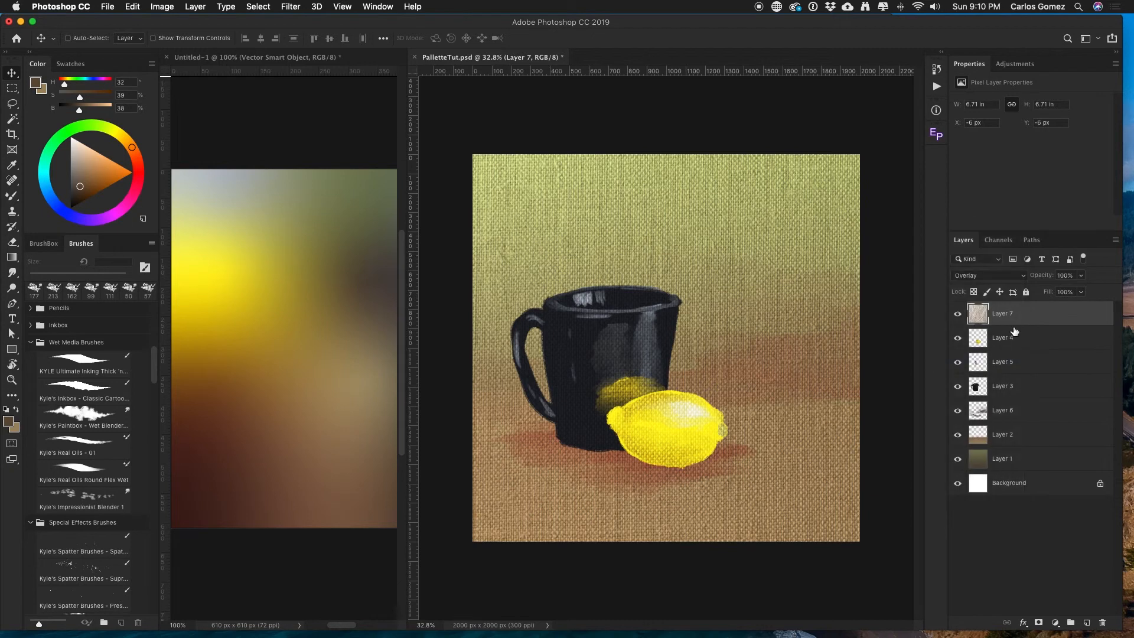
pyautogui.moveTo(1043, 282); pyautogui.dragTo(1017, 284)
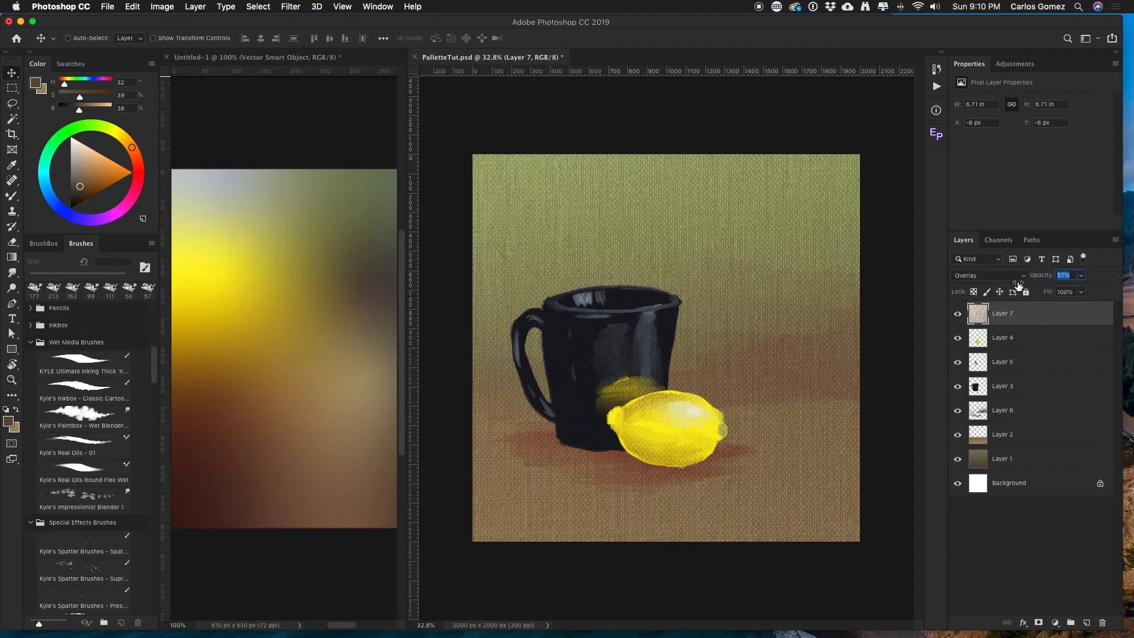
pyautogui.click(973, 276)
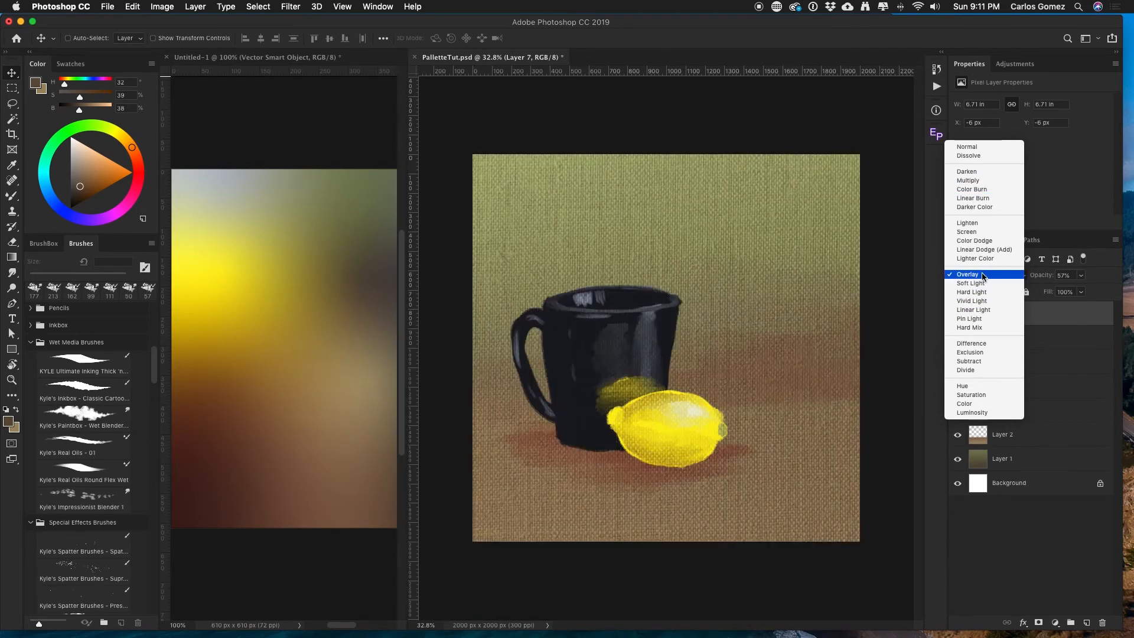
pyautogui.click(874, 277)
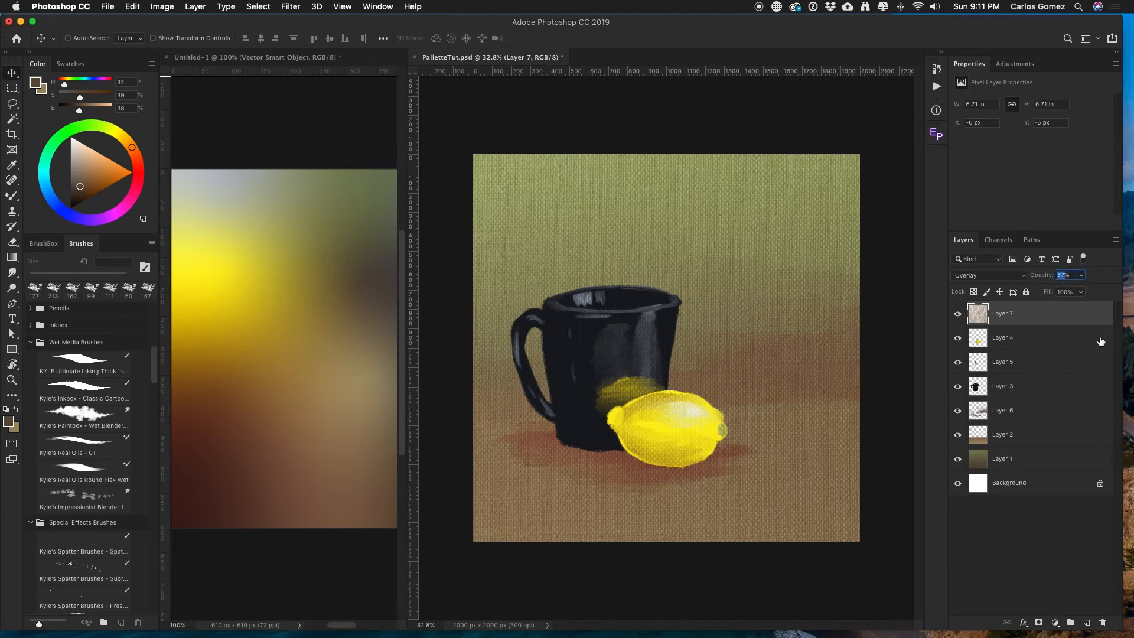
pyautogui.write('50')
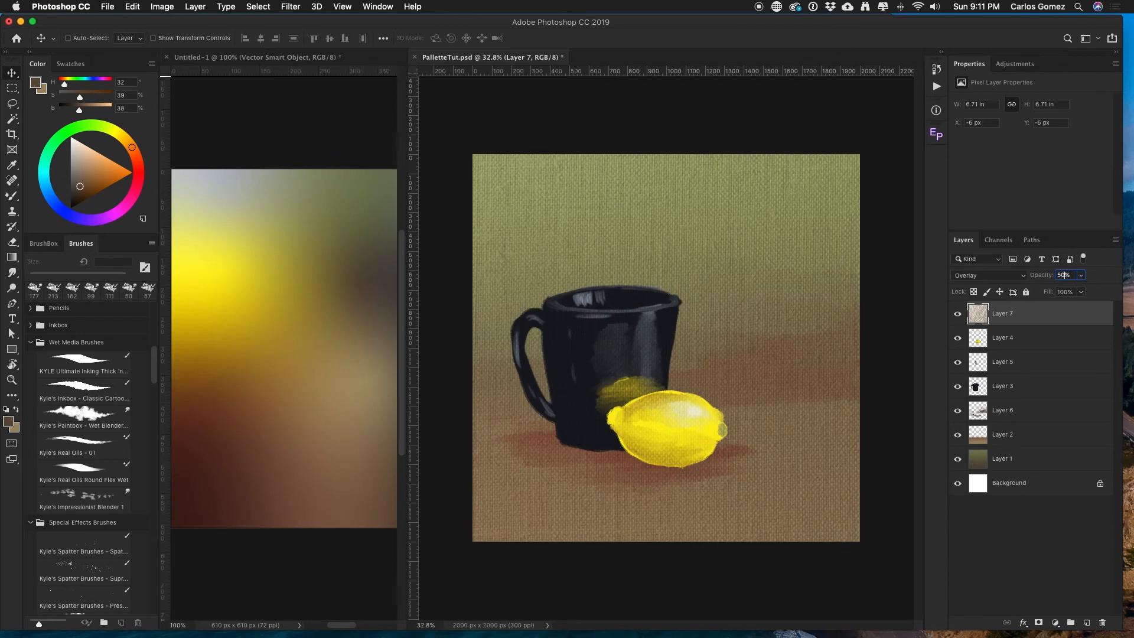